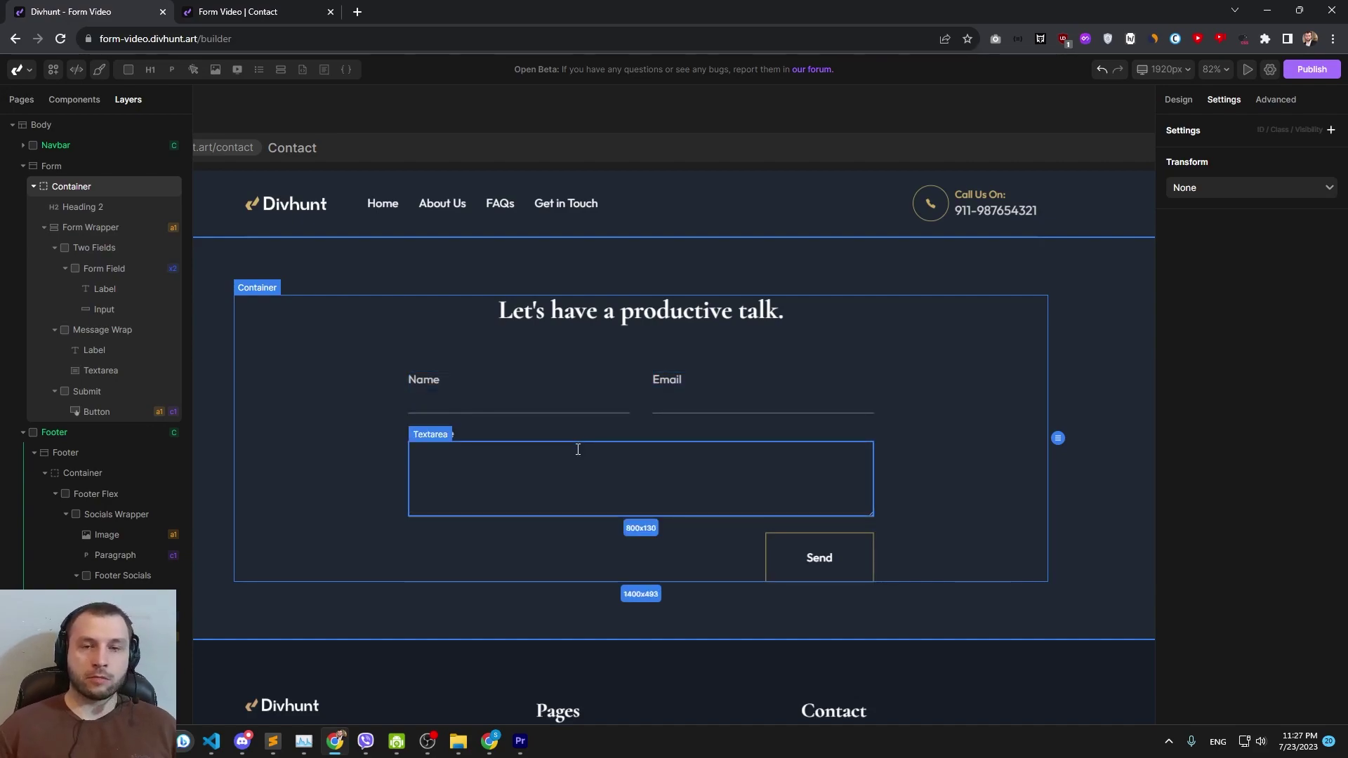
Inspect the name/email row, page heading, form container, form wrapper and Two Fields group.
scroll(554, 401, "up", 2)
left_click(650, 400)
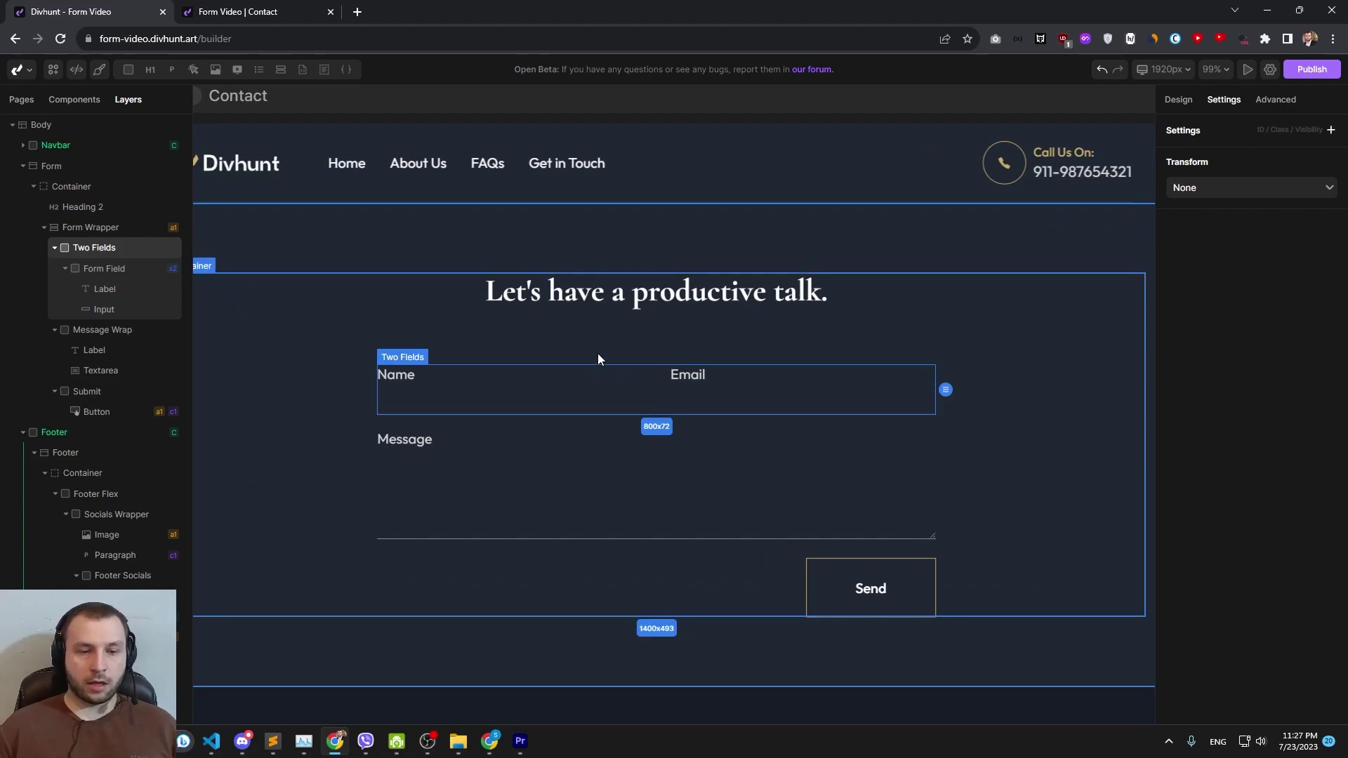
scroll(600, 355, "down", 4)
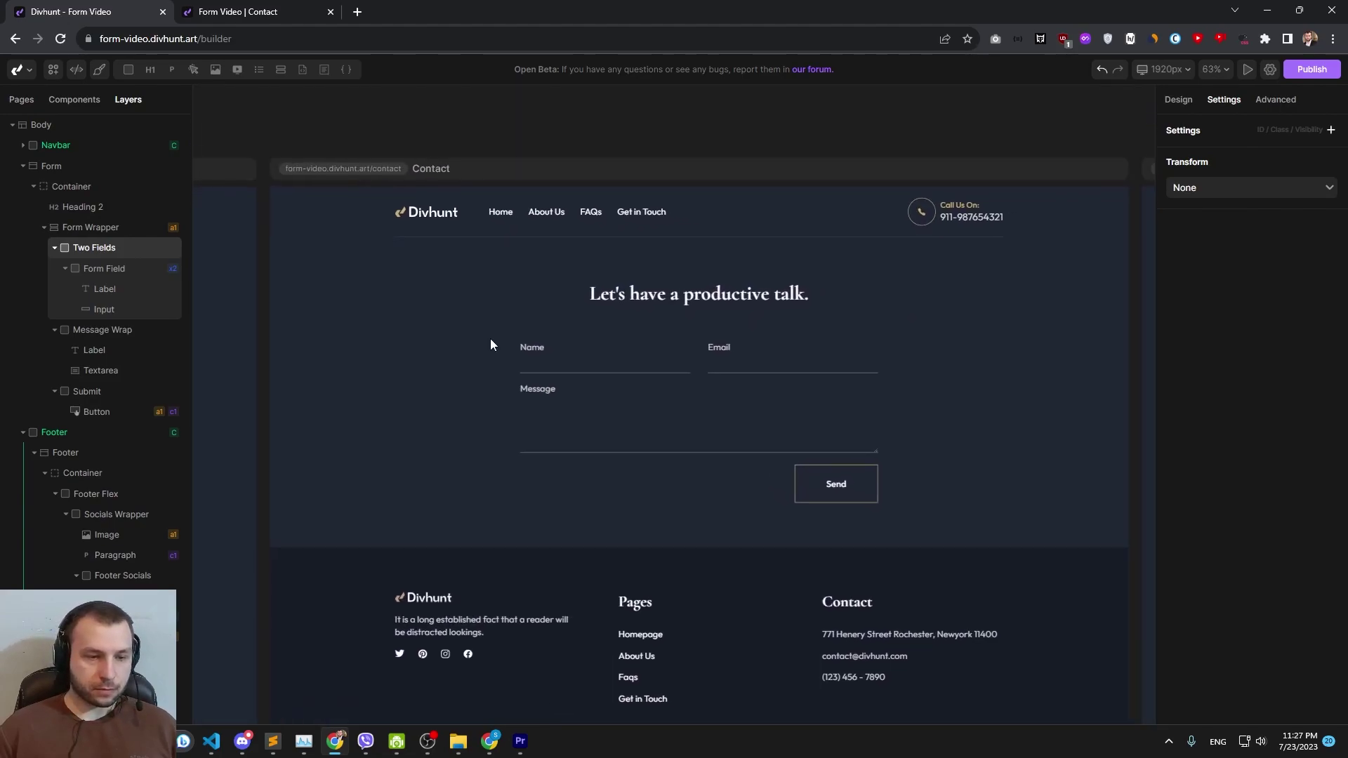
left_click(455, 300)
left_click(473, 337)
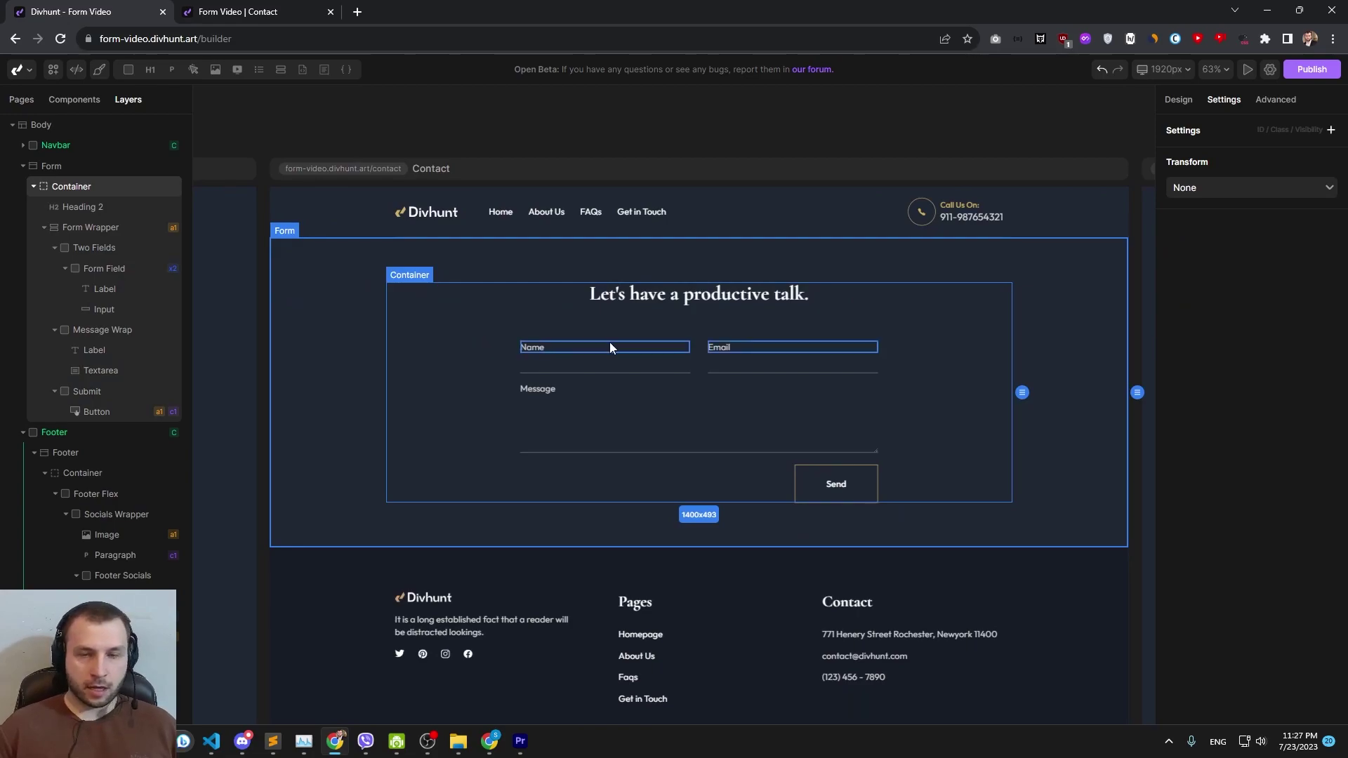
left_click(700, 385)
scroll(702, 379, "up", 3)
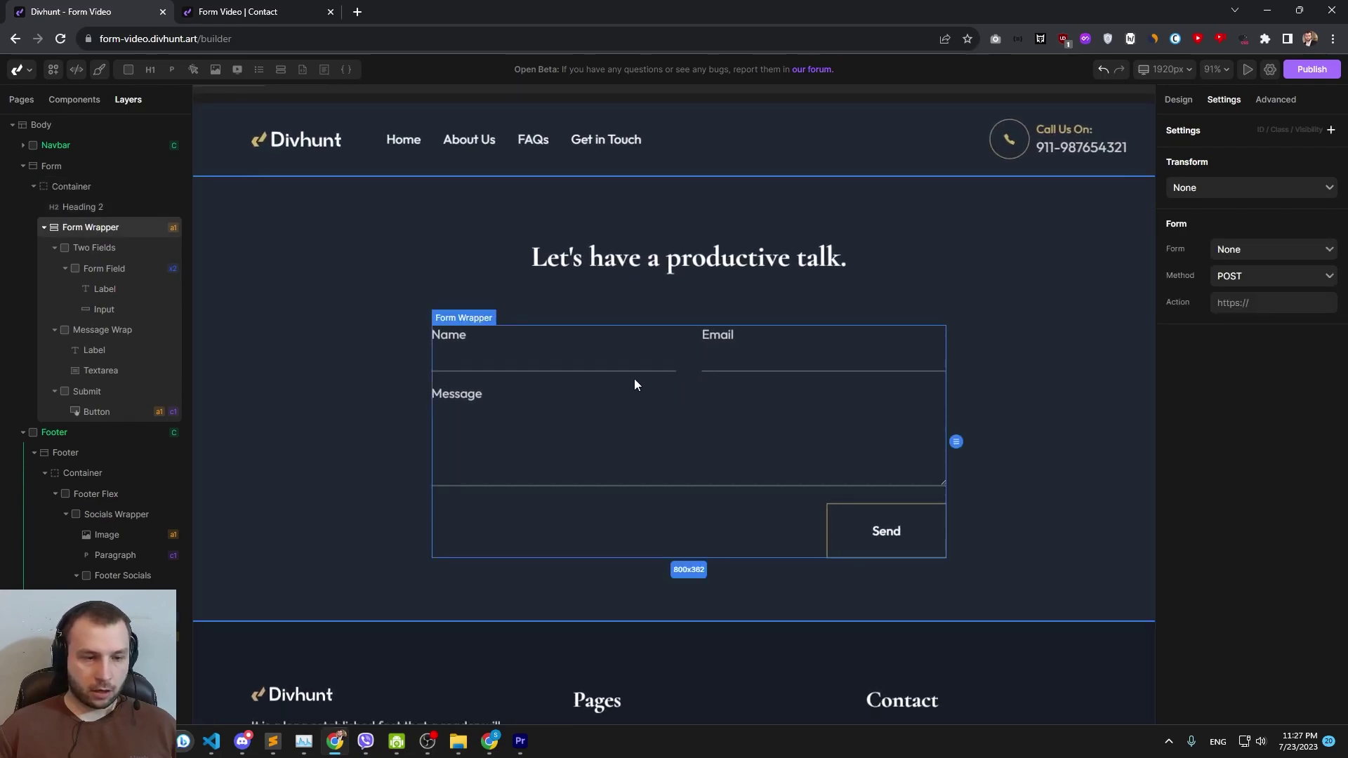
left_click(113, 250)
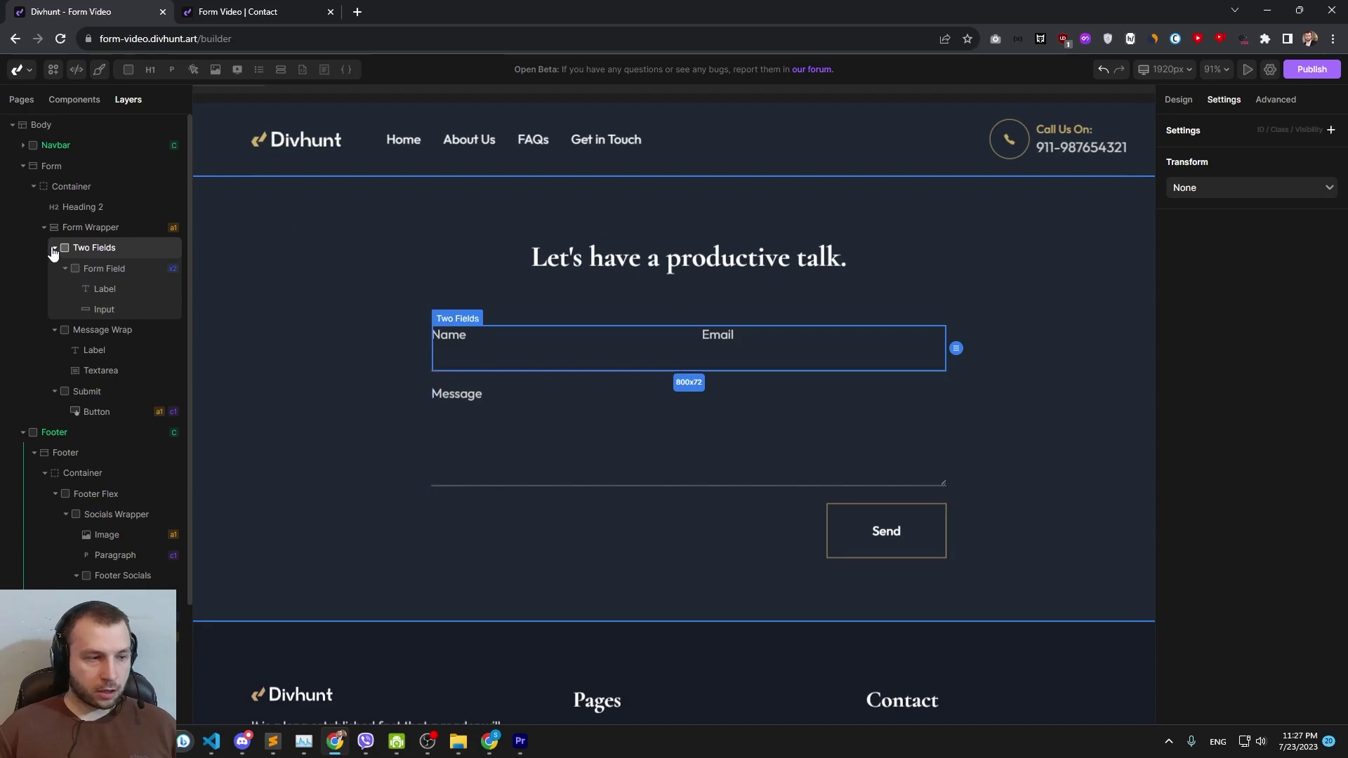
left_click(55, 249)
left_click(47, 227)
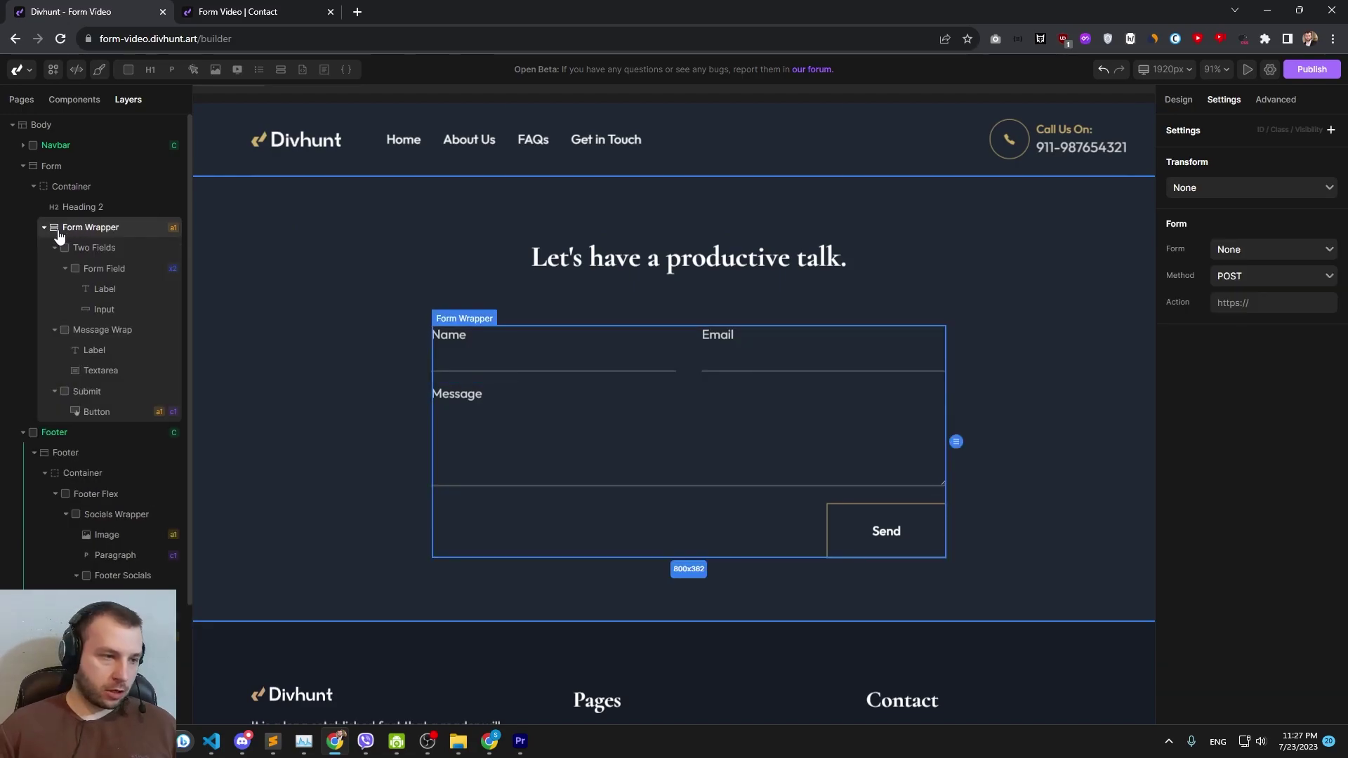
Review the Email input, Message text area and Send button, then reselect the form wrapper.
mouse_move(287, 75)
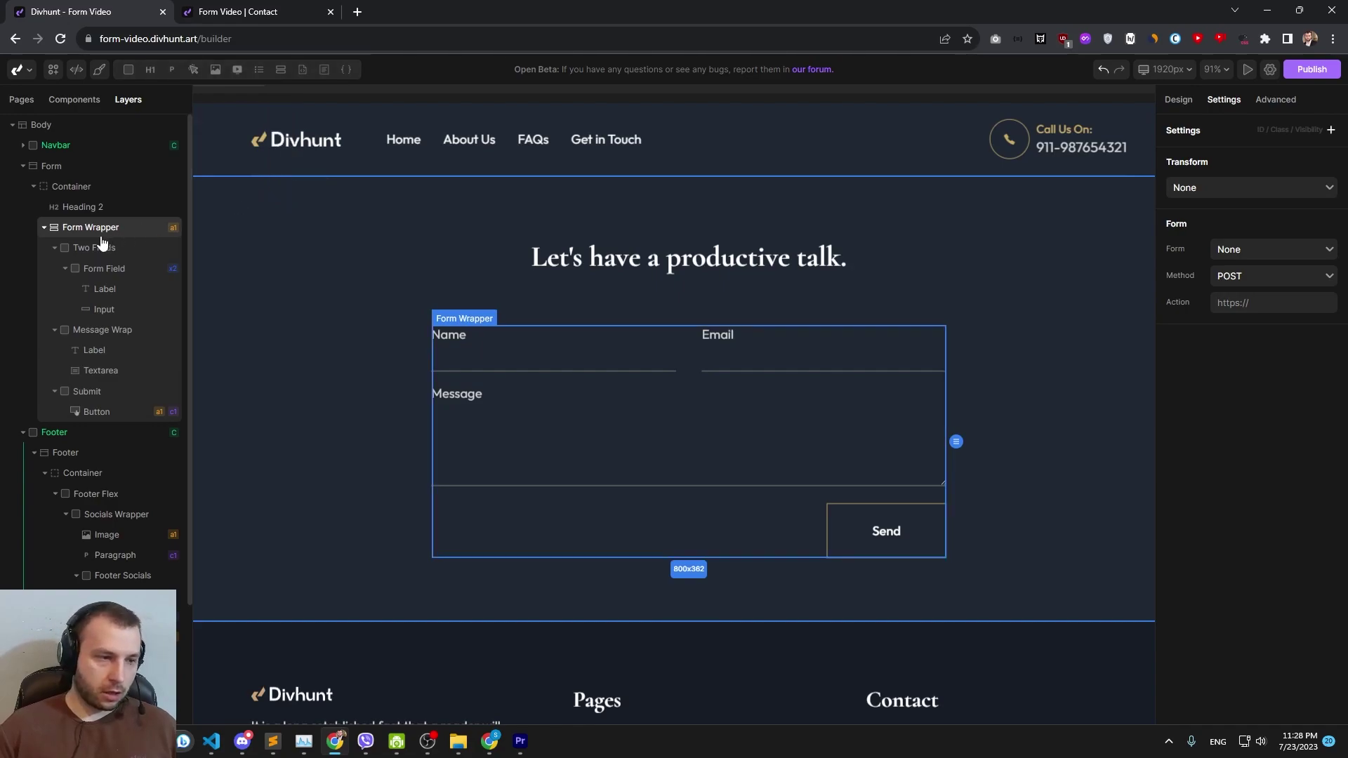
left_click(465, 346)
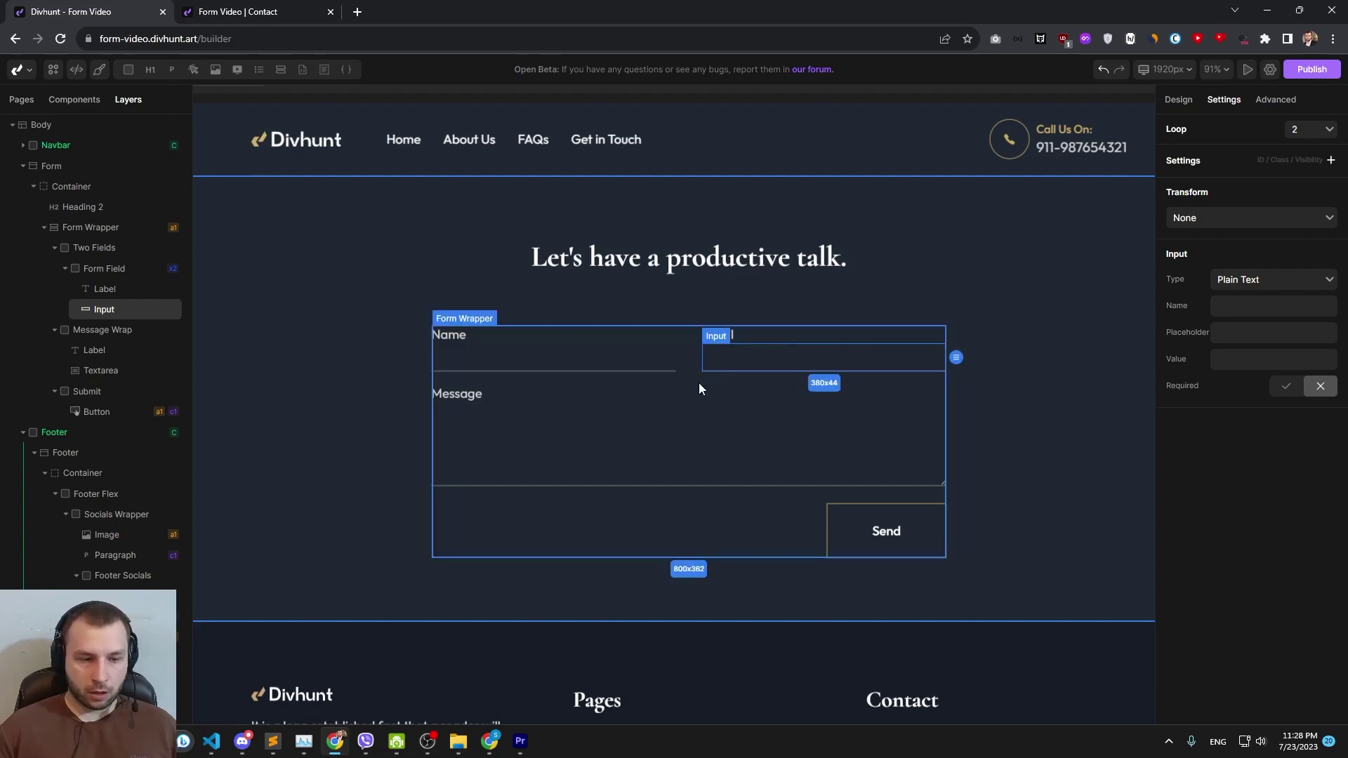
left_click(509, 411)
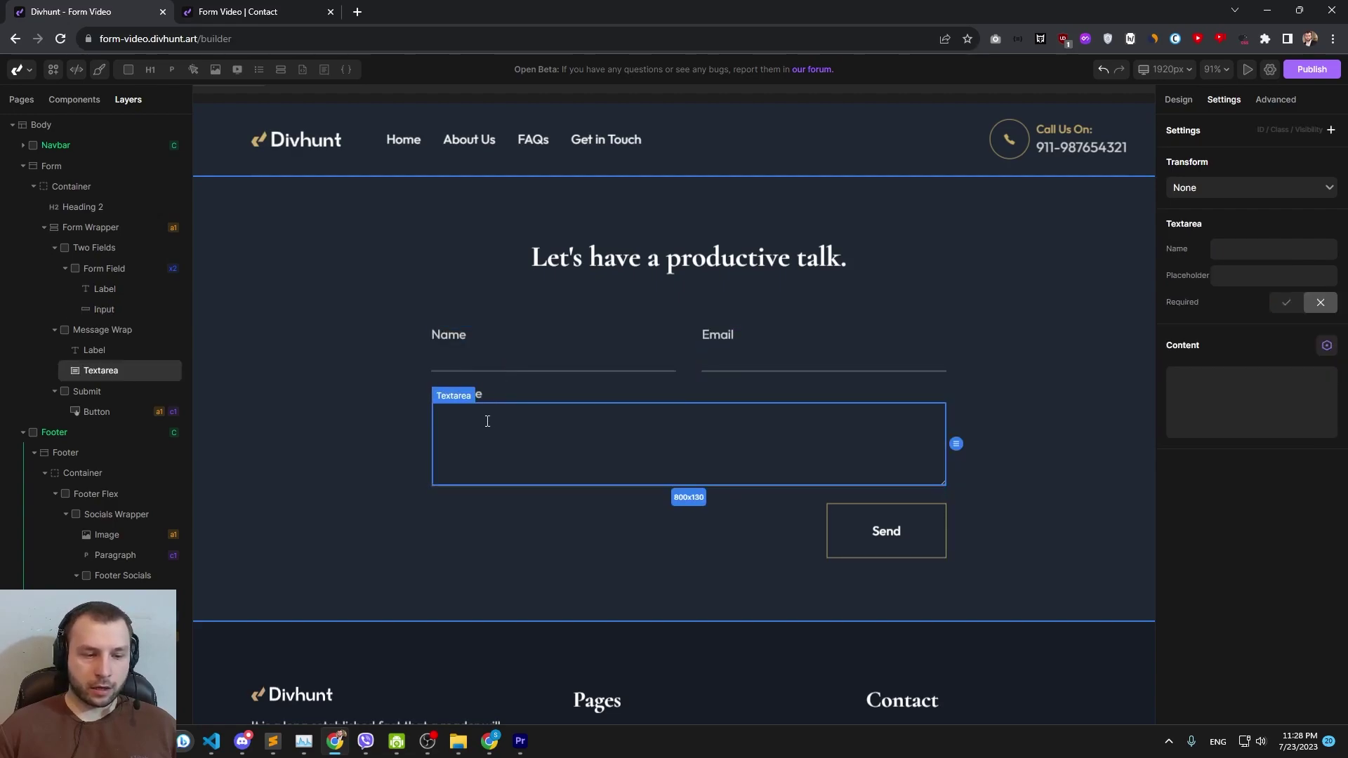
left_click(873, 514)
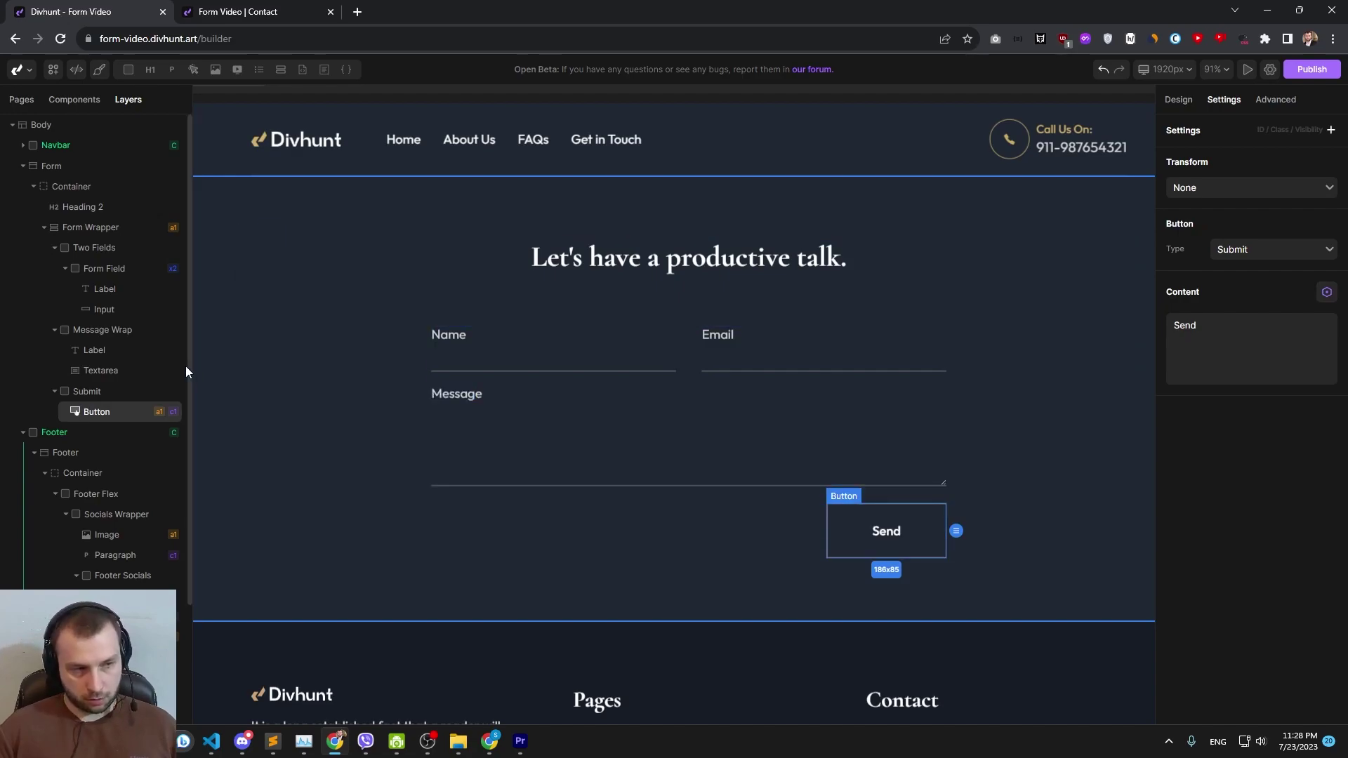
left_click(97, 228)
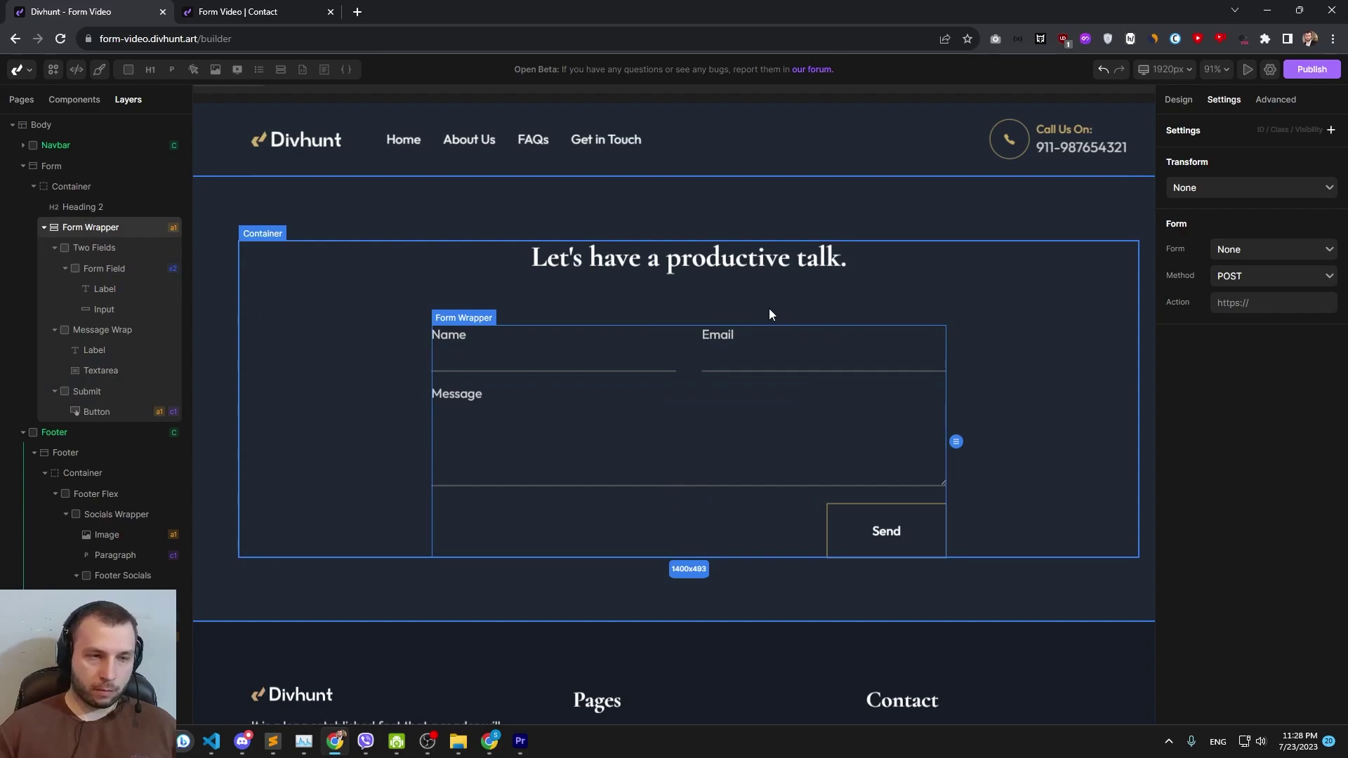
From project settings' Forms list, start a new form named 'Contact'.
left_click(1270, 69)
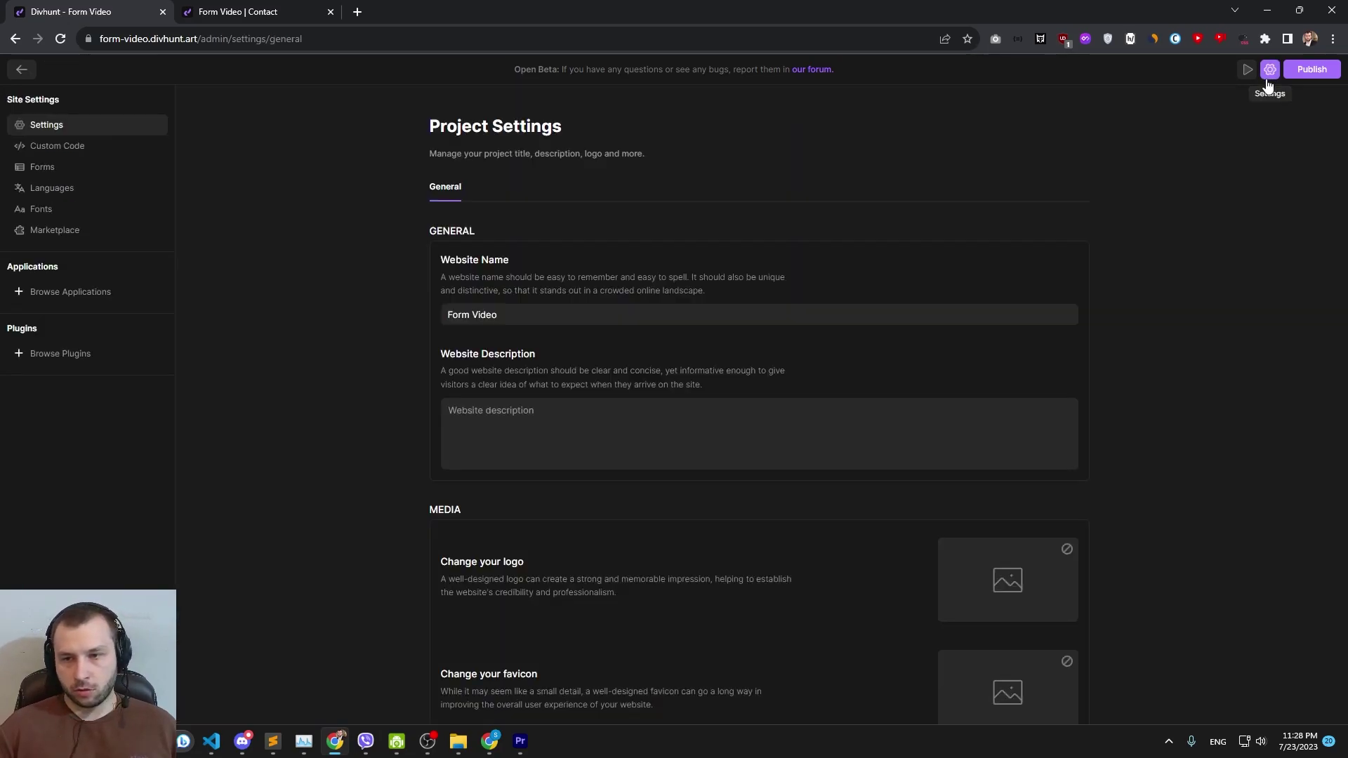
left_click(52, 168)
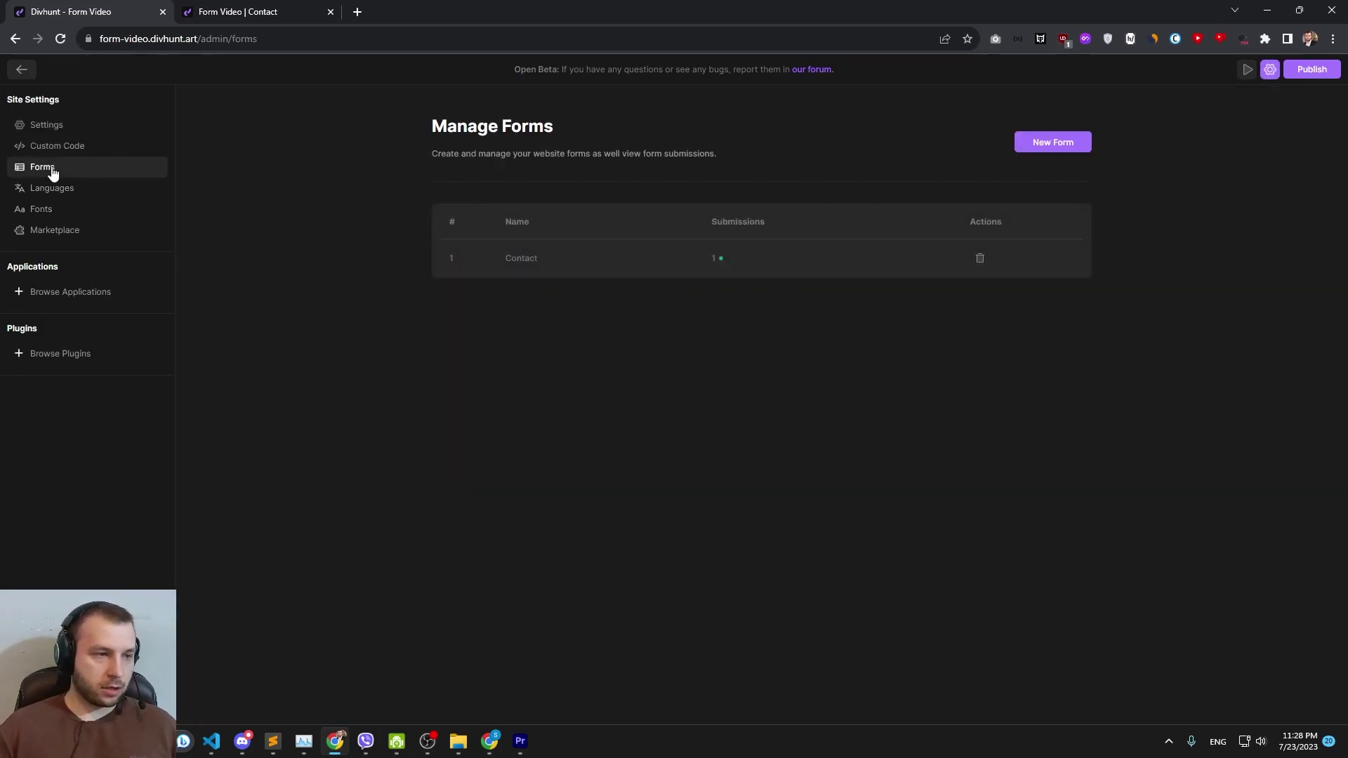
left_click(1039, 146)
left_click(618, 388)
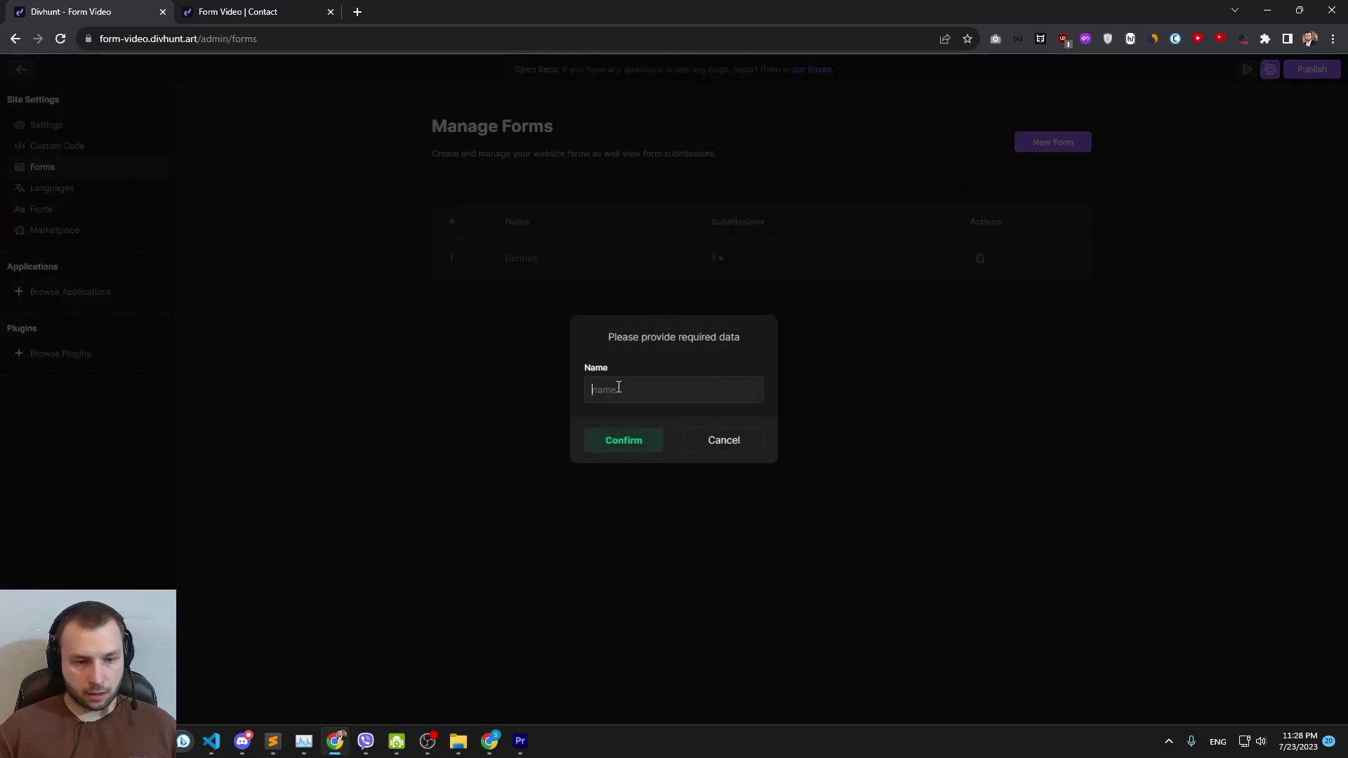
type("Cottact Form")
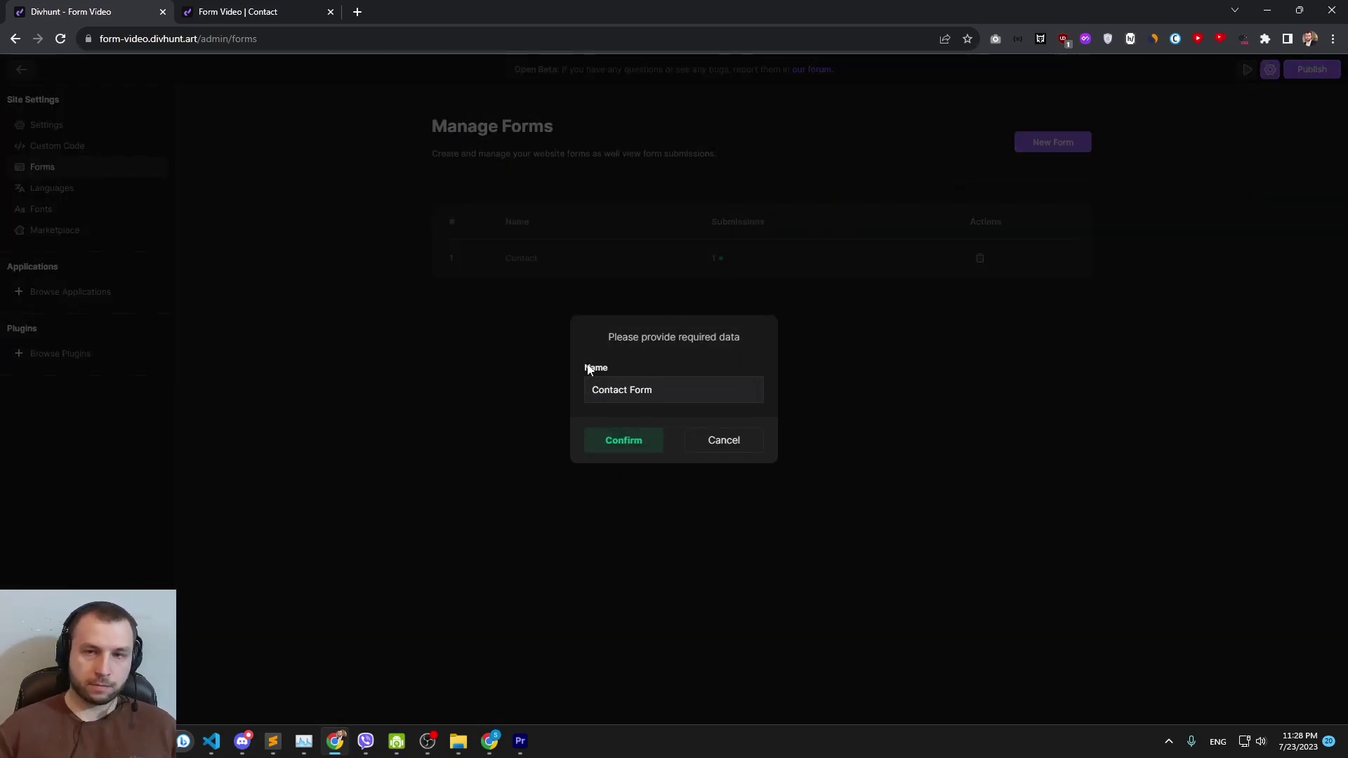
Confirm the new form and add three fields named Name, Email and Message.
left_click(612, 441)
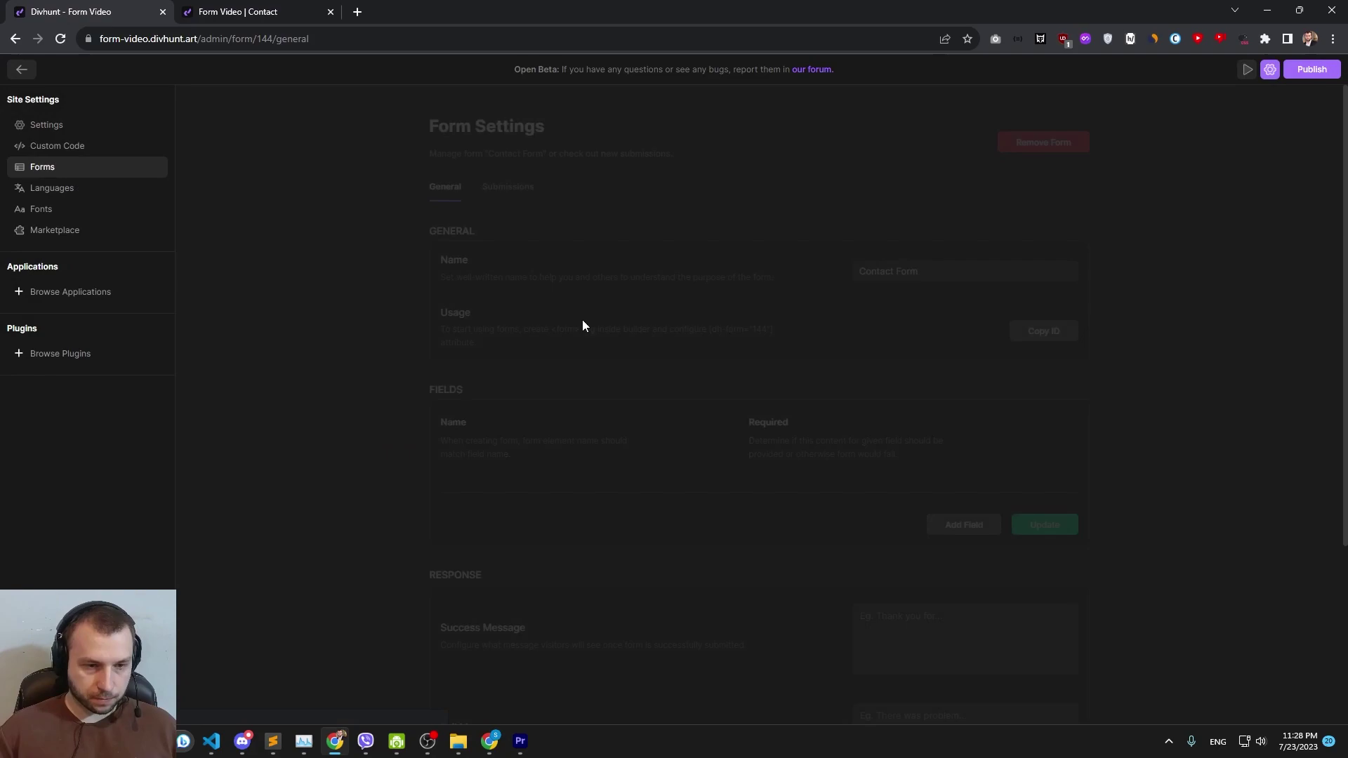
scroll(690, 344, "down", 3)
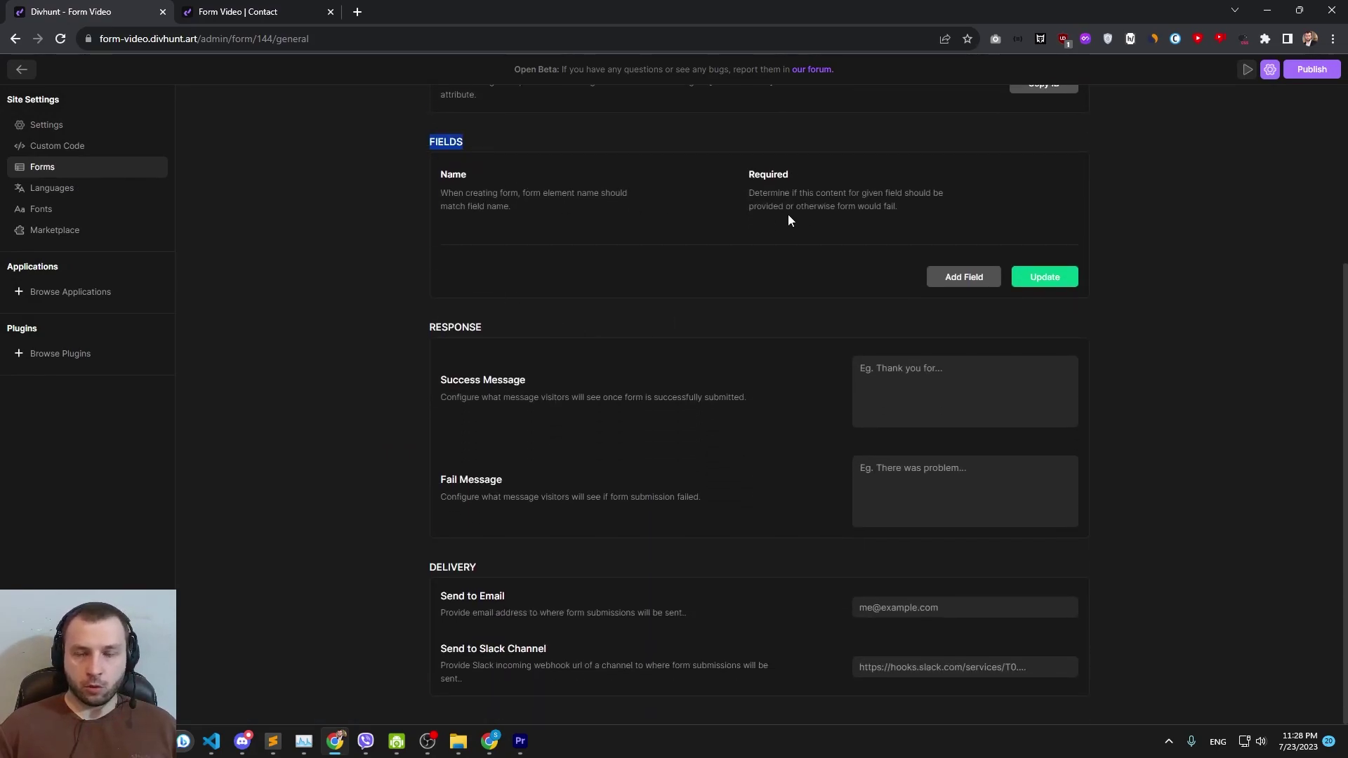
left_click(937, 277)
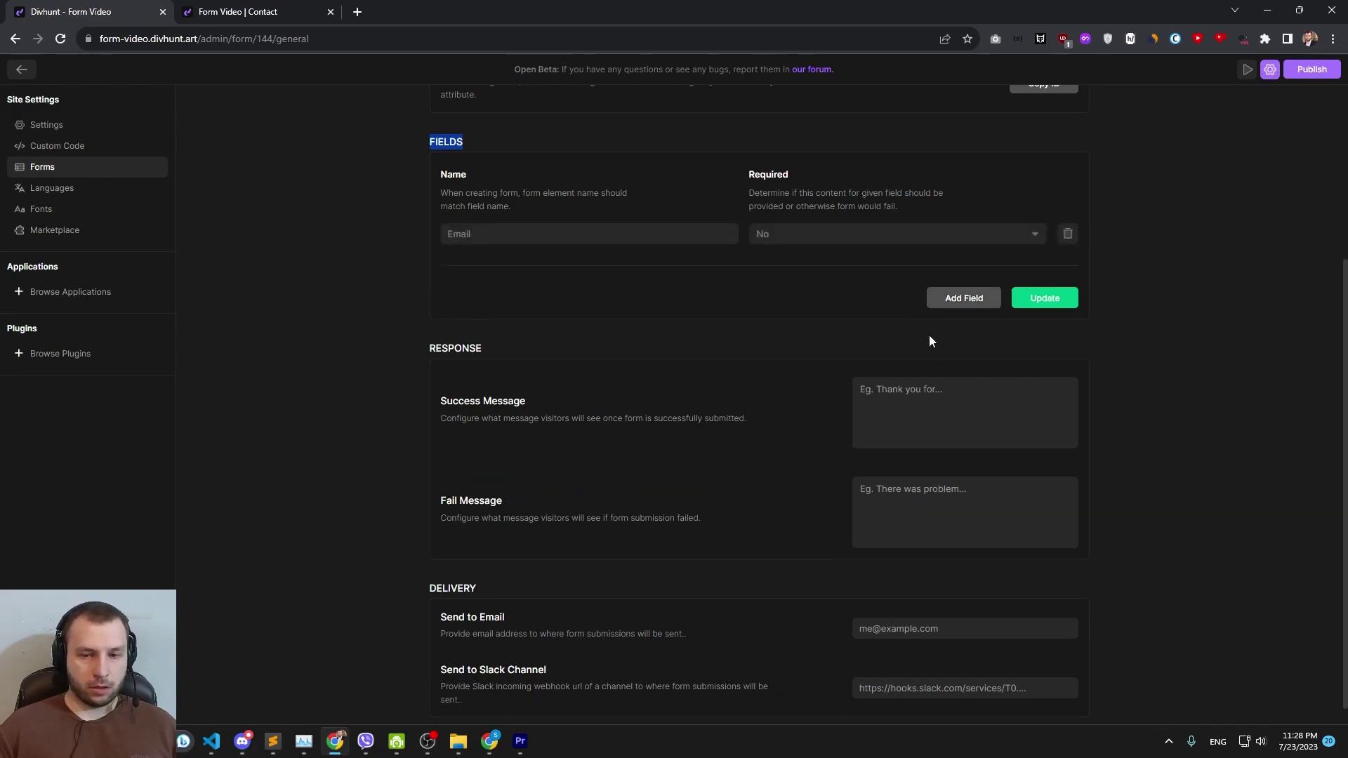
left_click(946, 330)
left_click(946, 330)
left_click(494, 234)
type("Name")
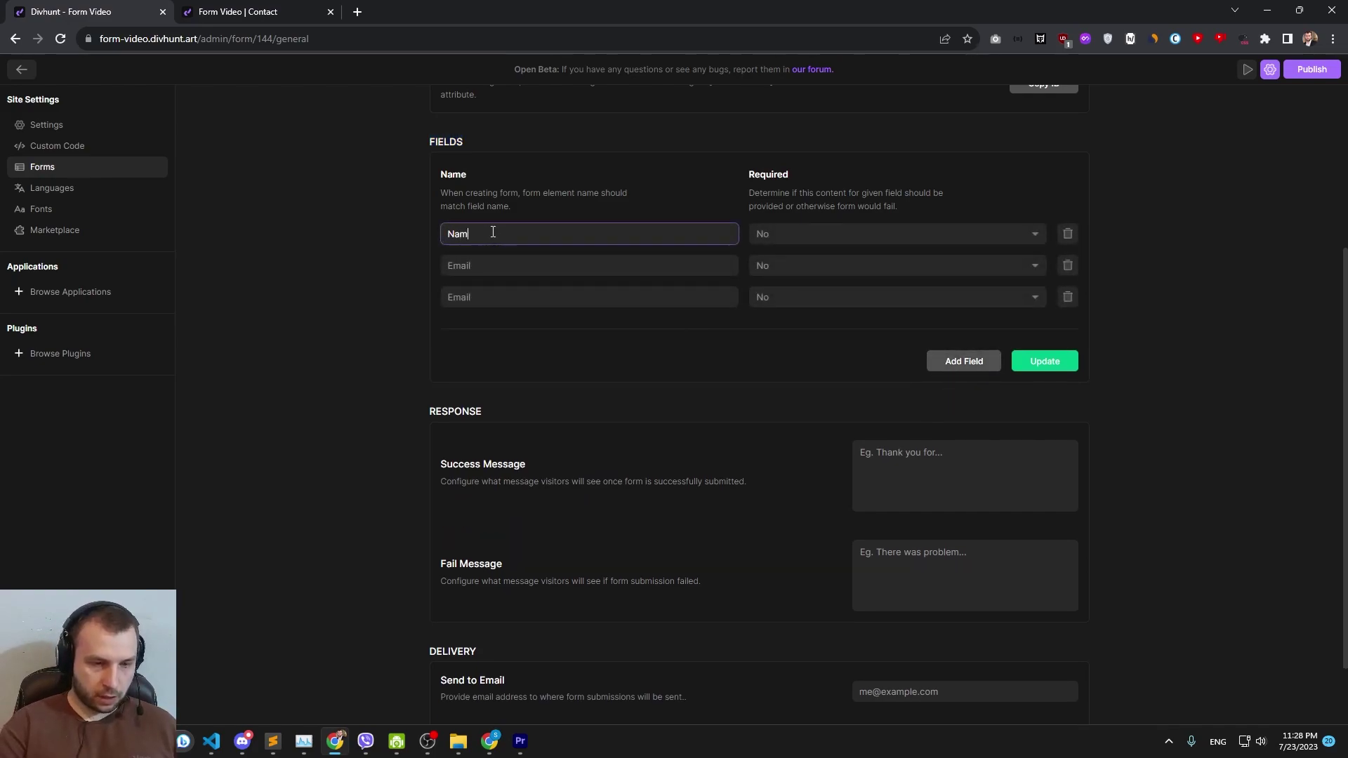
key("Tab")
type("Email")
key("Tab")
key("Tab")
key("Tab")
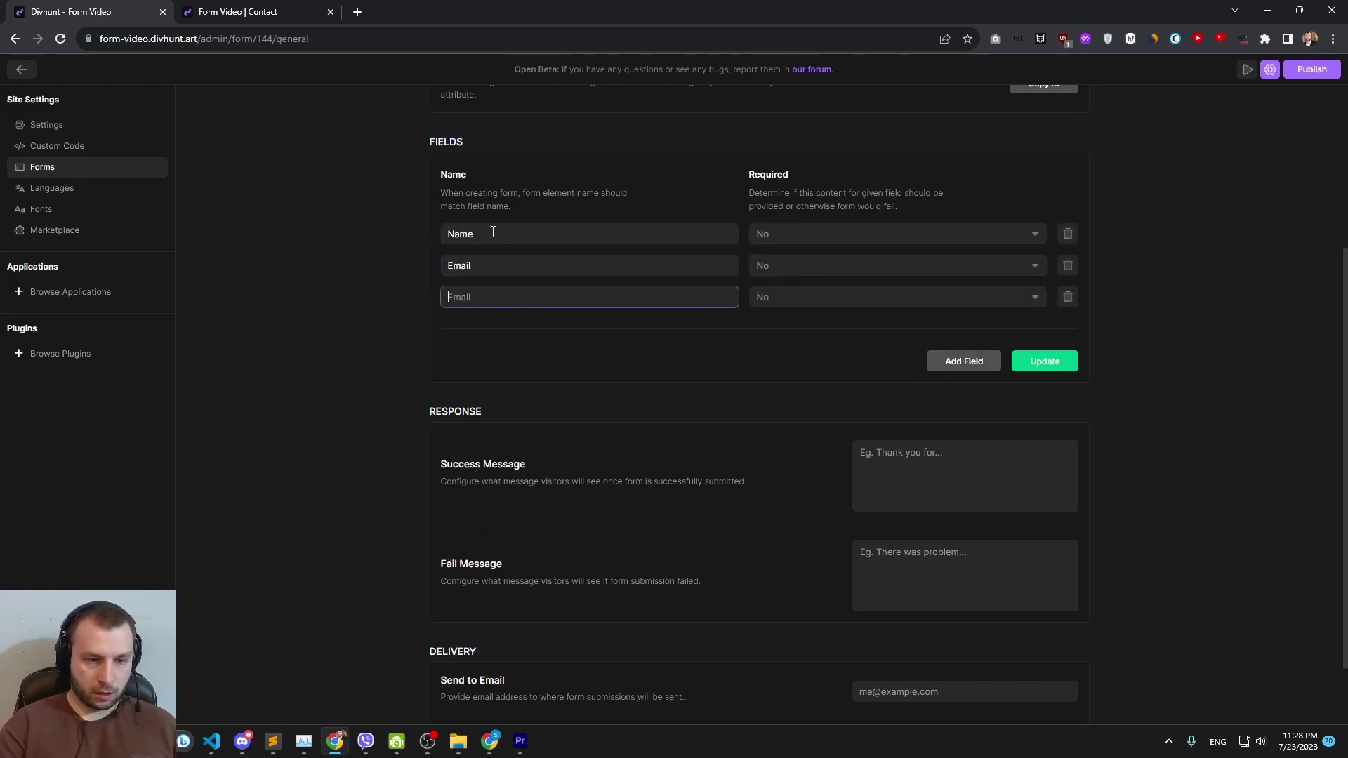
type("Message")
left_click(769, 177)
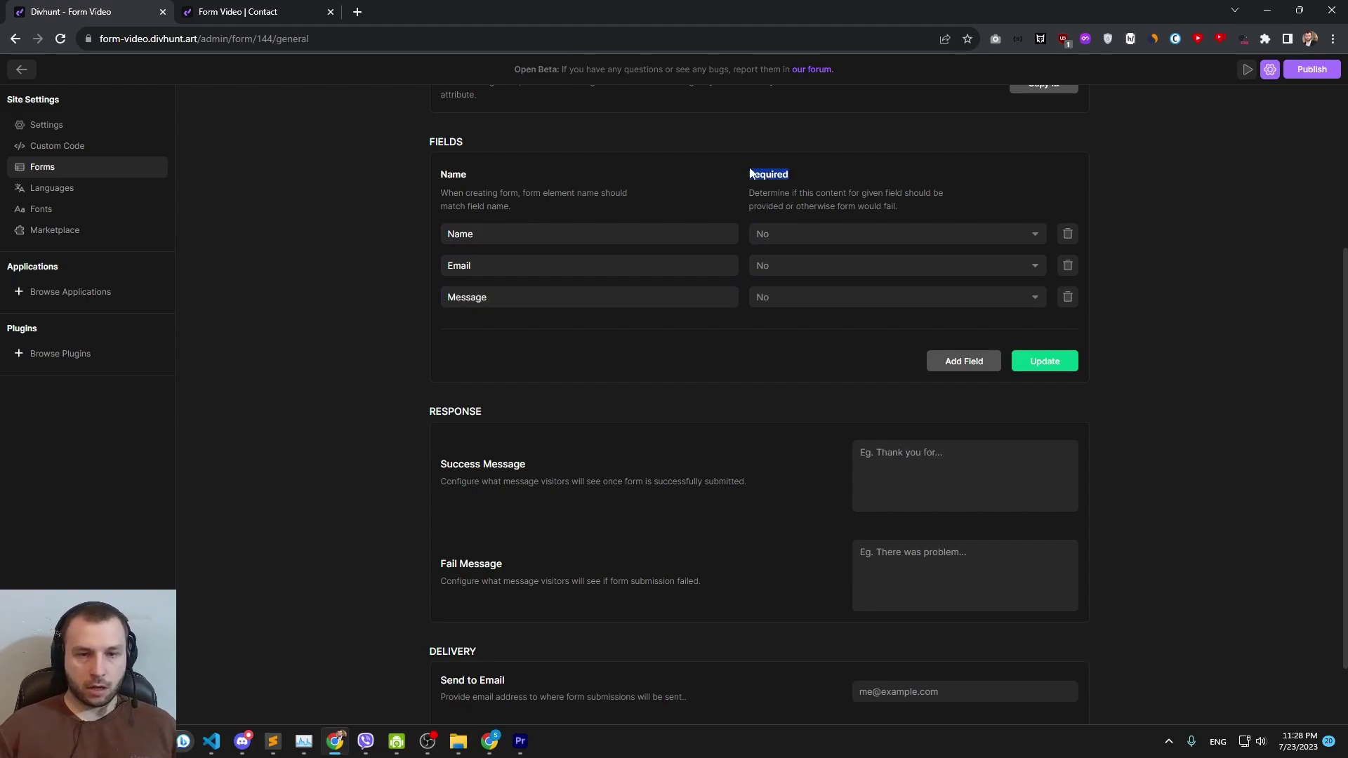
Set Required to Yes for Name, Email and Message, and save the form.
left_click(815, 242)
left_click(794, 263)
left_click(794, 265)
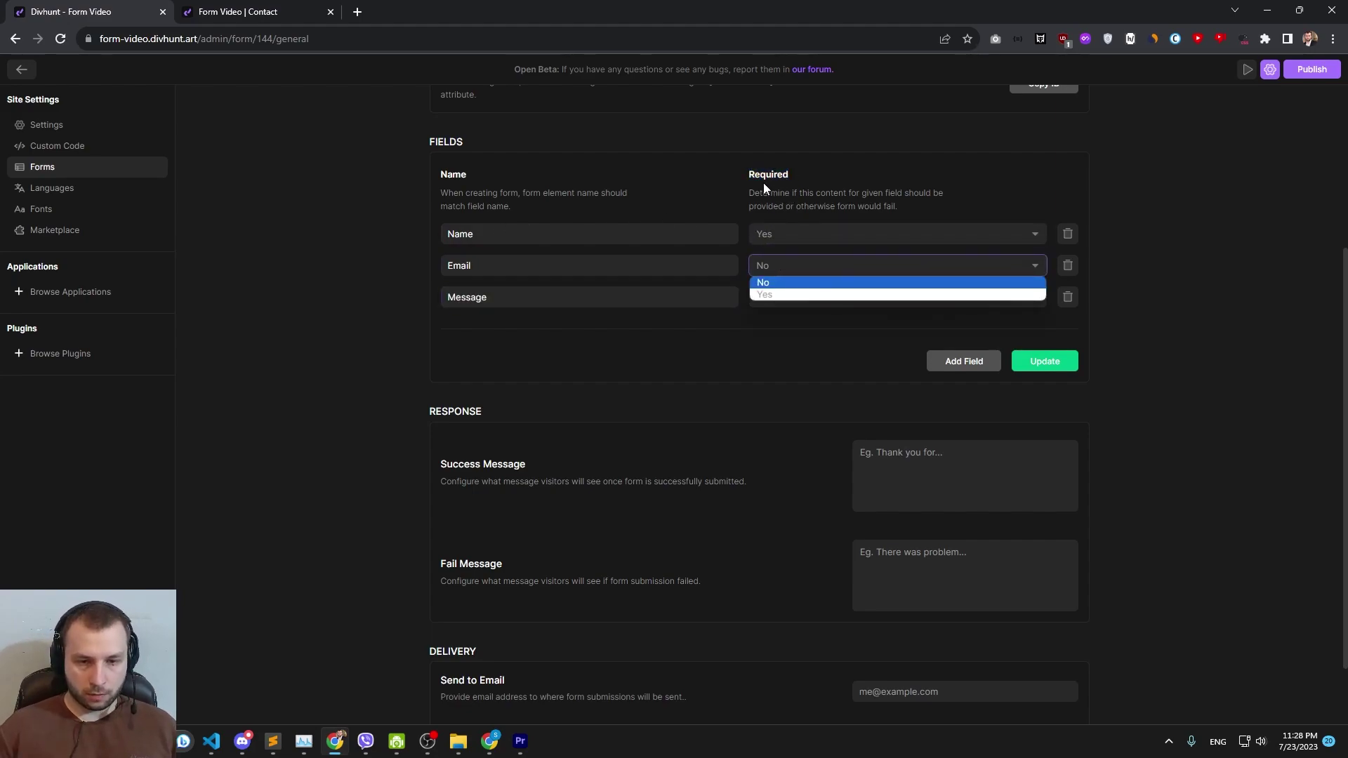
left_click(772, 295)
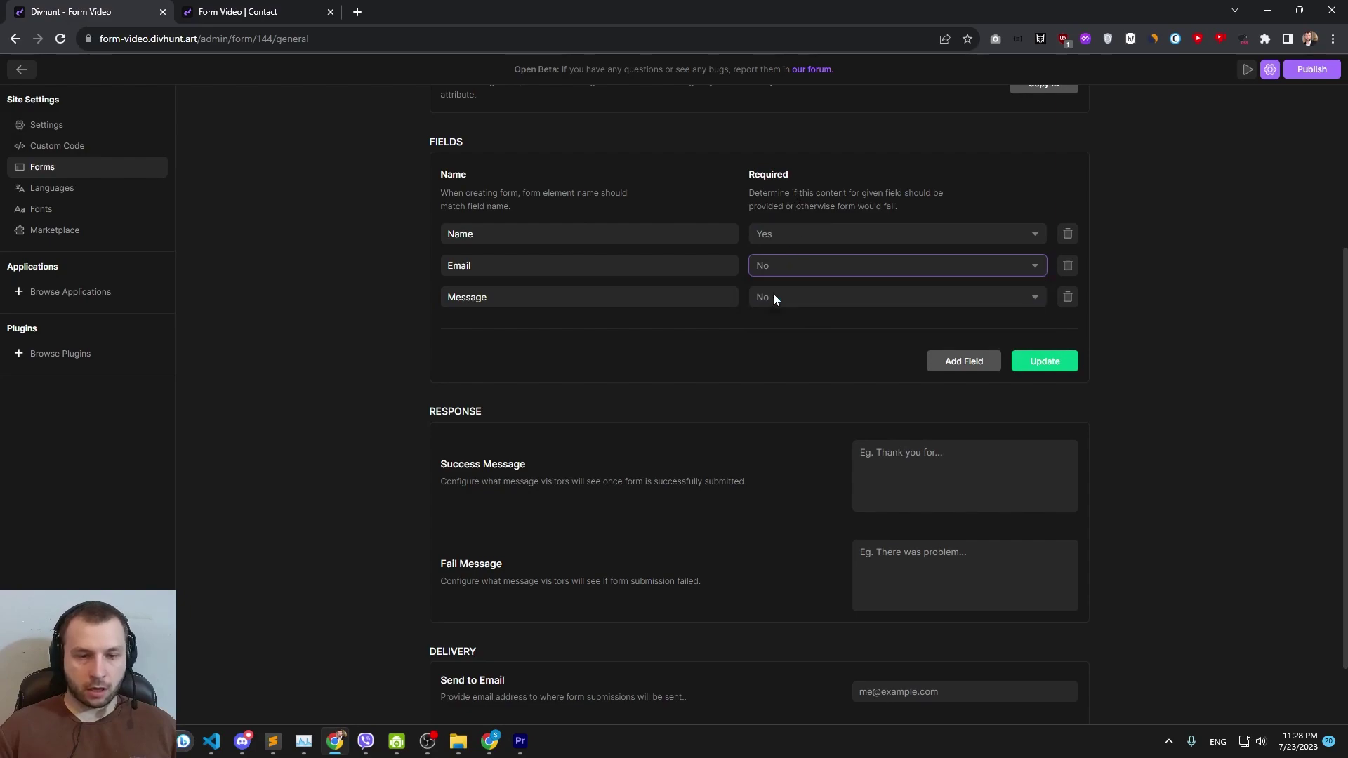
left_click(773, 296)
left_click(776, 326)
left_click(1035, 364)
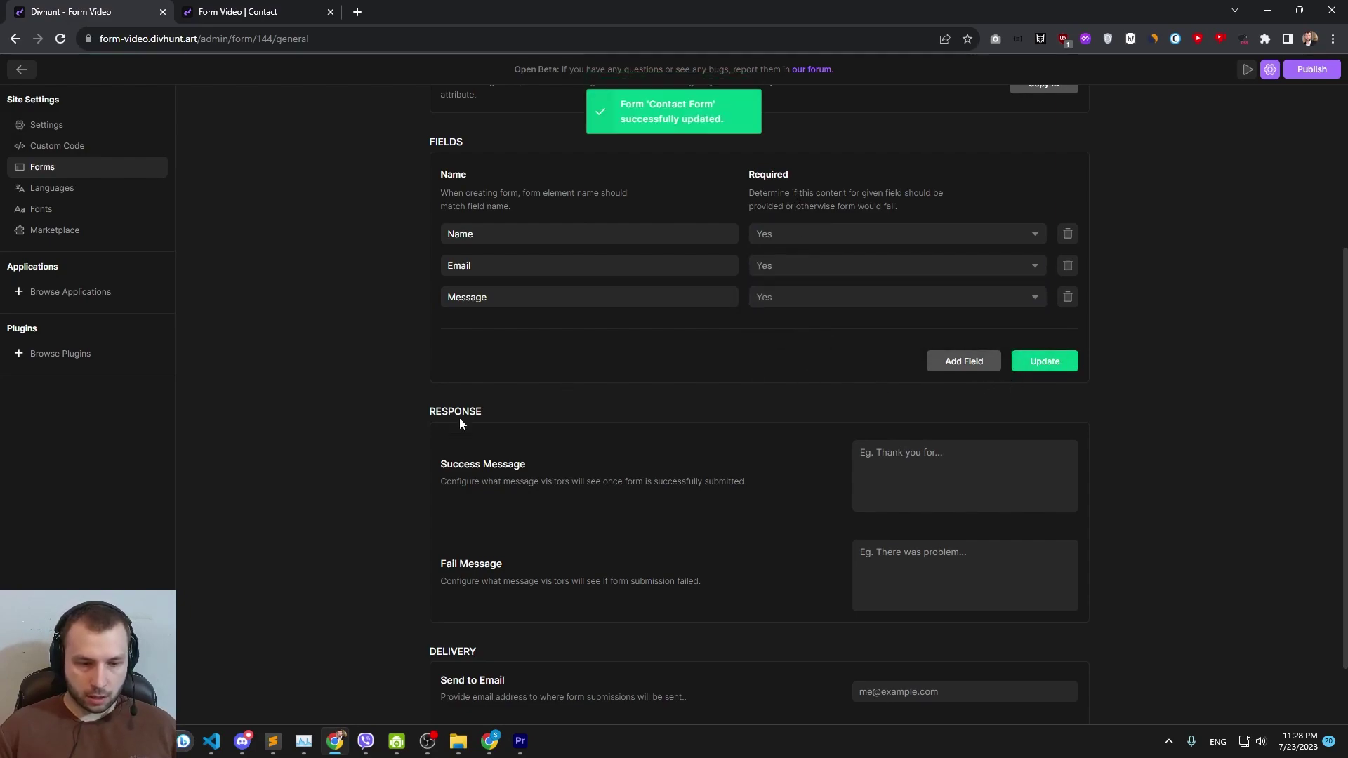
double_click(479, 469)
Set the success message to 'Thank you' without the trailing period.
left_click(918, 465)
type("Th")
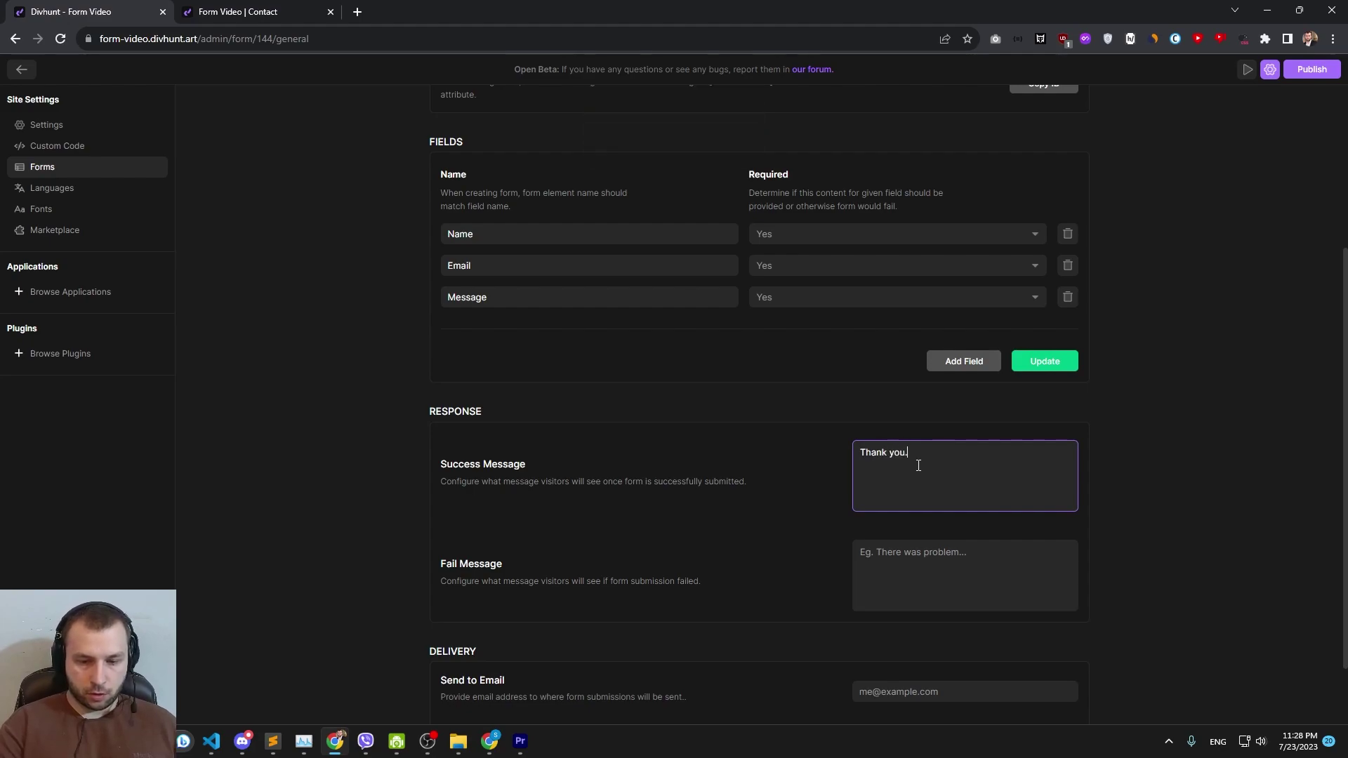
type("ank you.")
key("BackSpace")
scroll(813, 449, "down", 1)
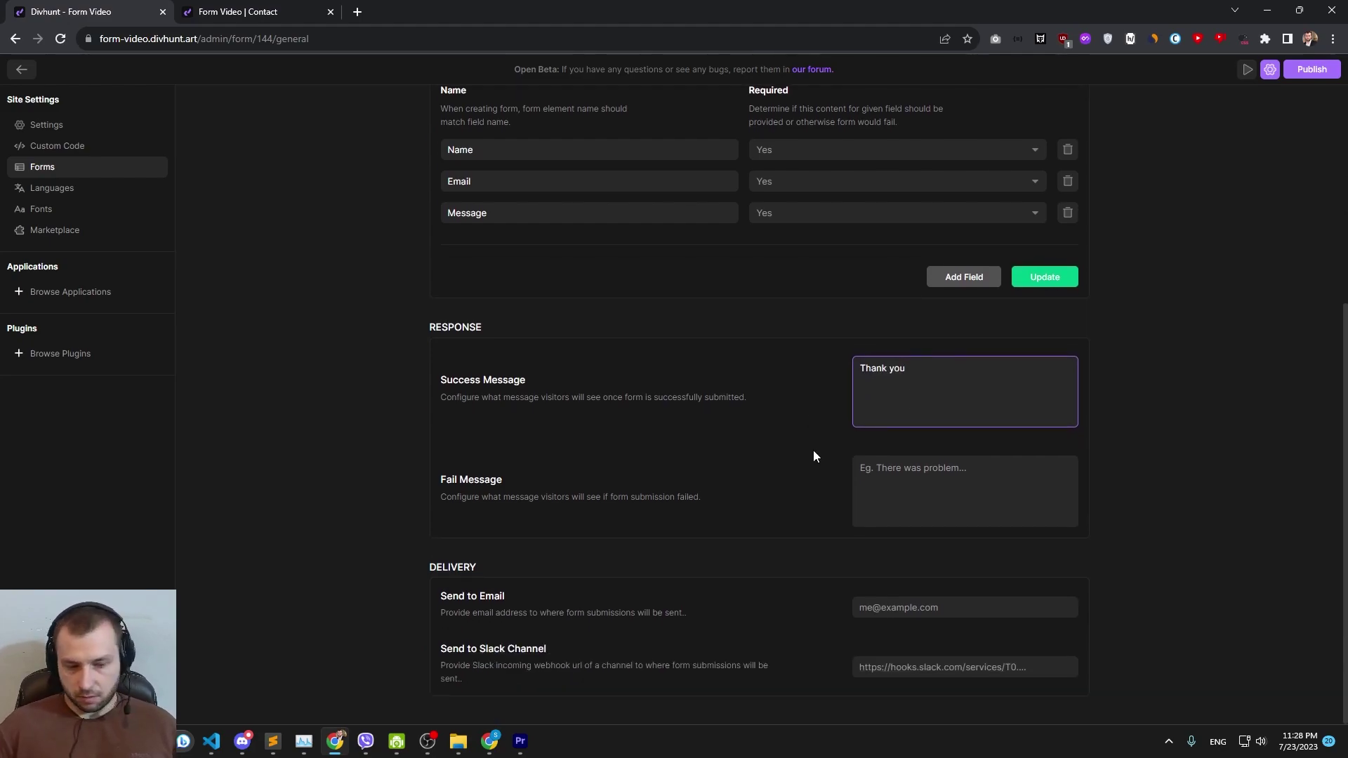
Enter the owner's delivery e-mail address under Send to Email.
left_click(926, 605)
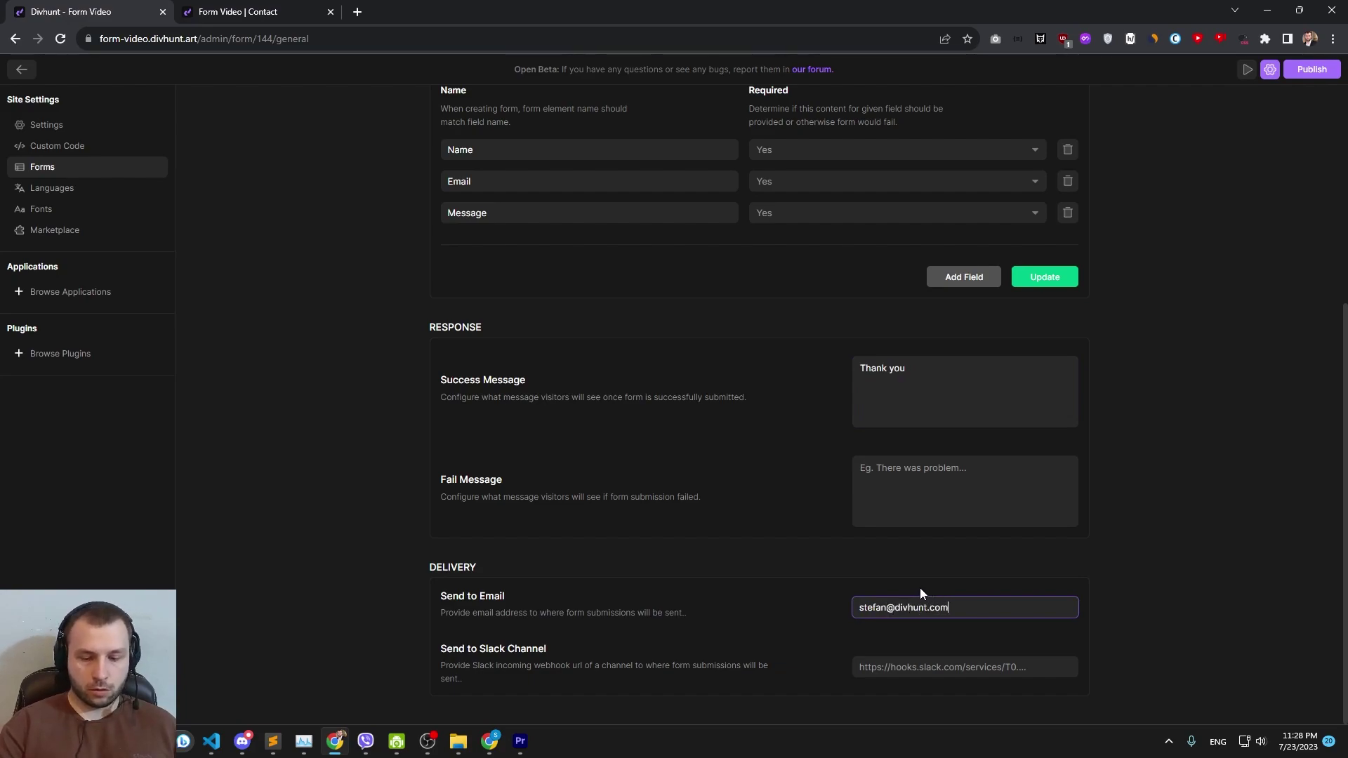
left_click(788, 571)
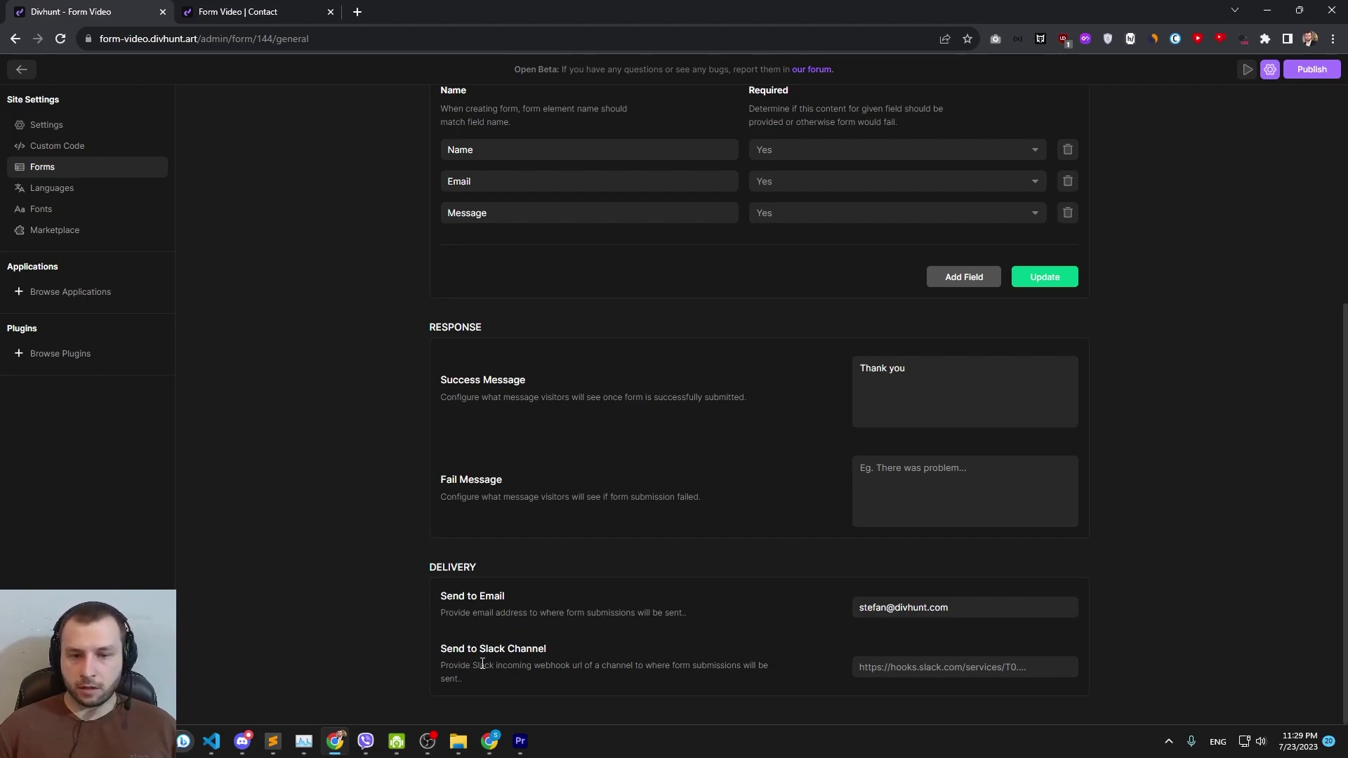
scroll(641, 571, "up", 5)
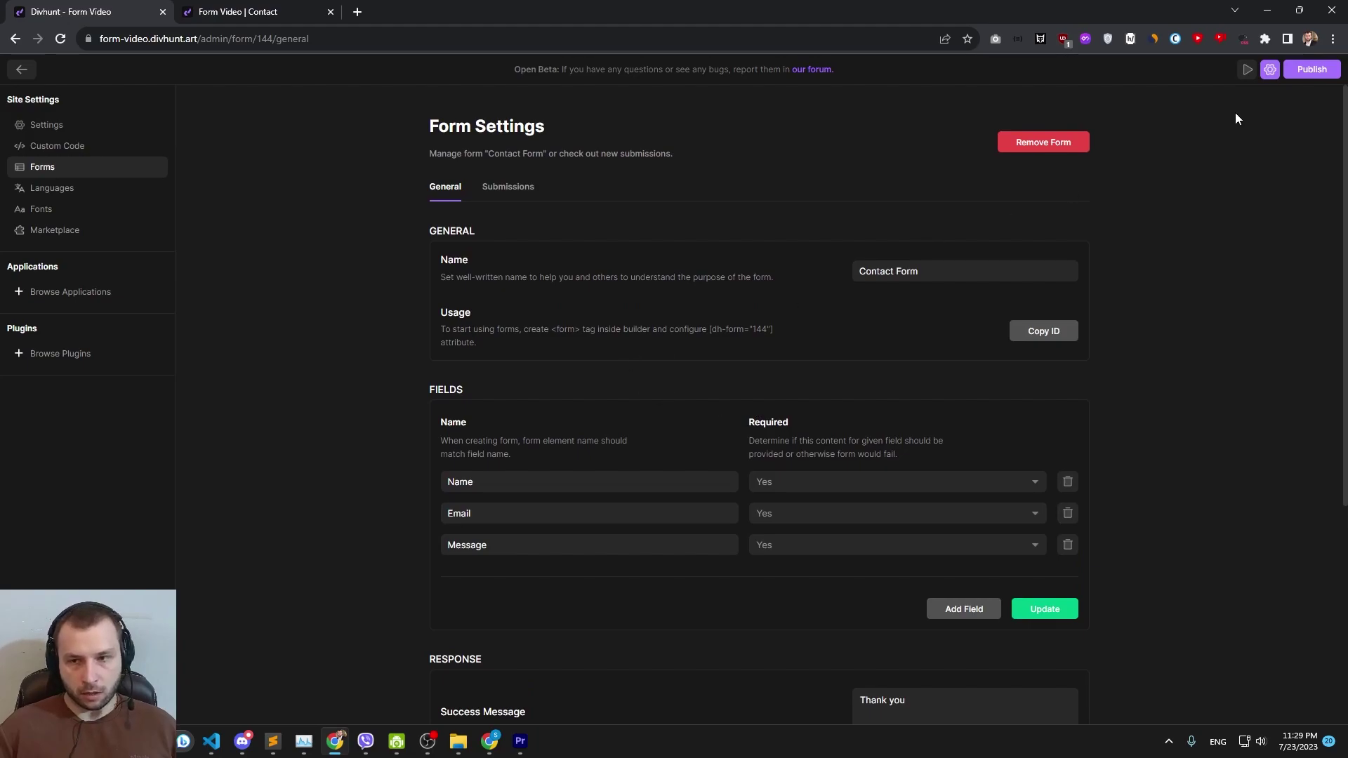
In the builder, link the page's form wrapper to Contact Form in its Settings.
left_click(1270, 69)
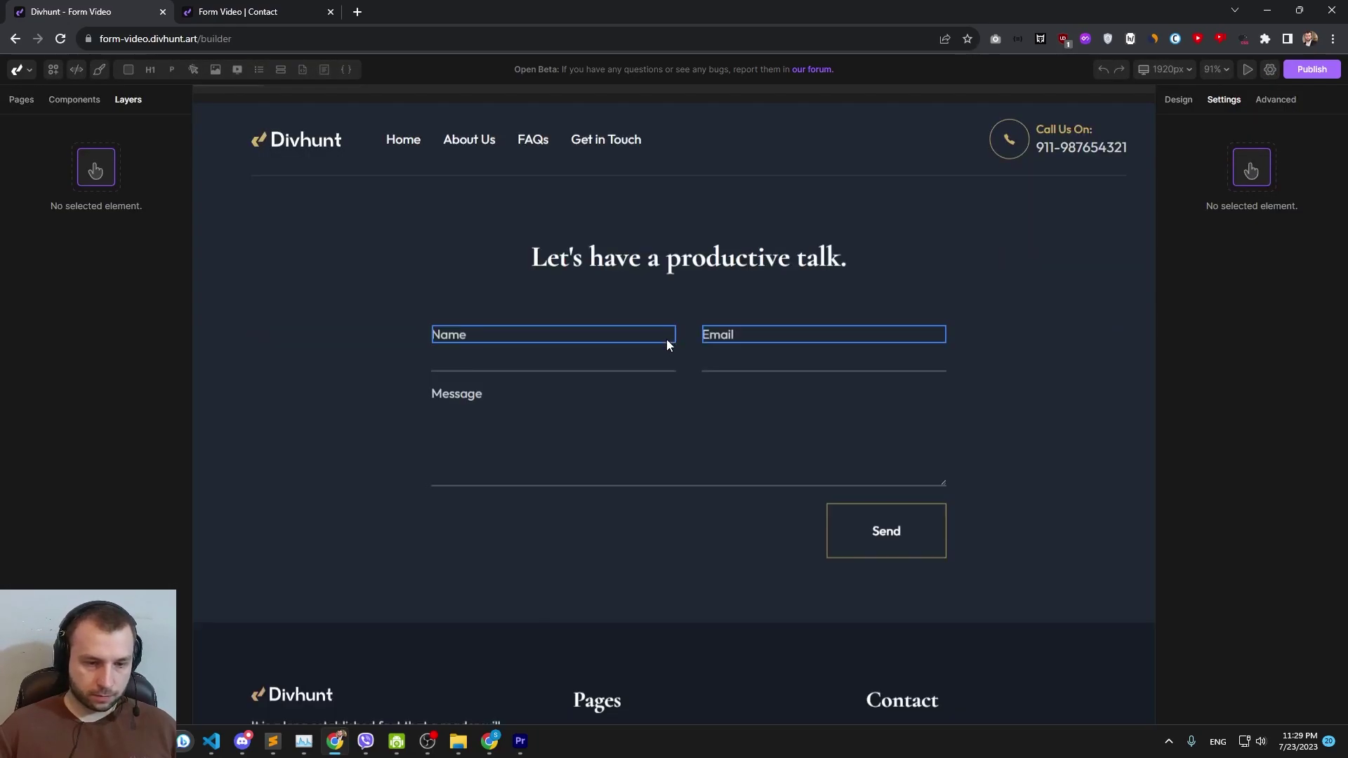
left_click(681, 365)
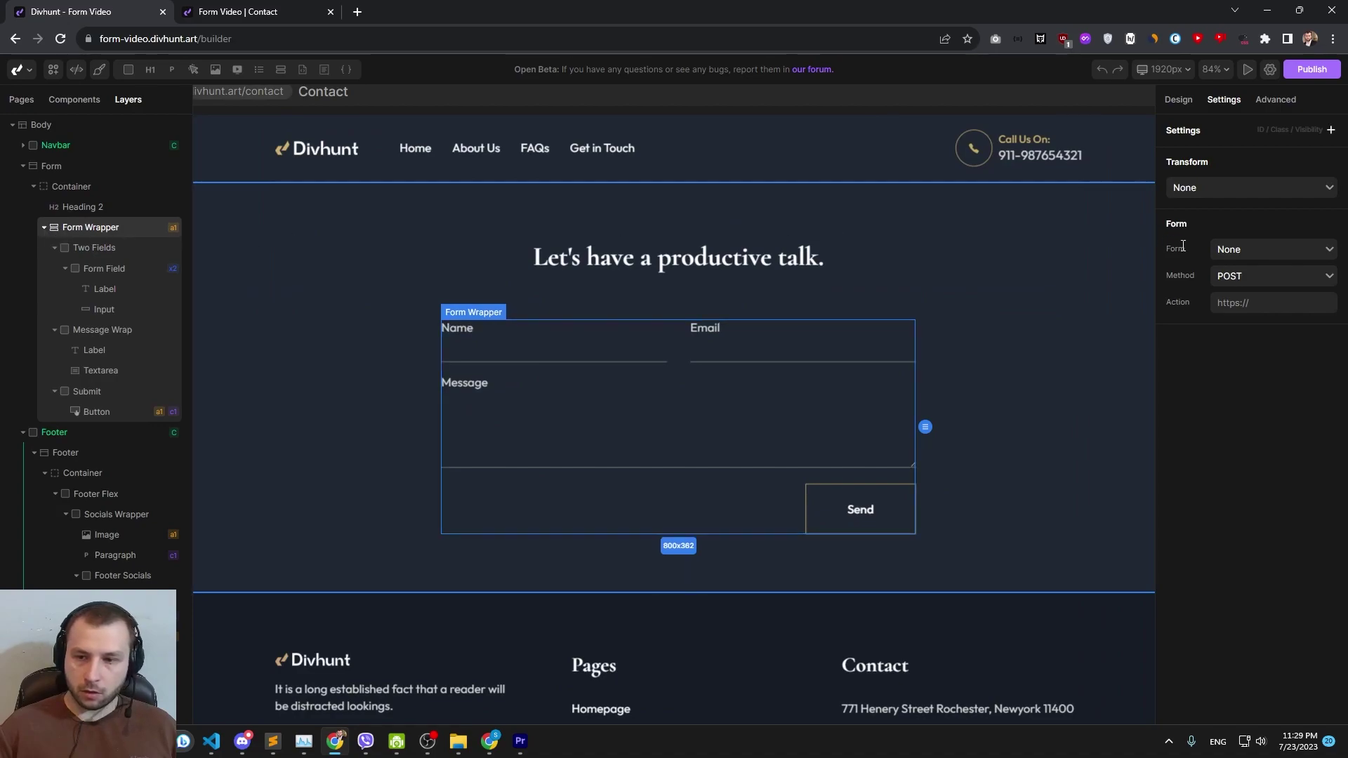
left_click_drag(1171, 248, 1169, 250)
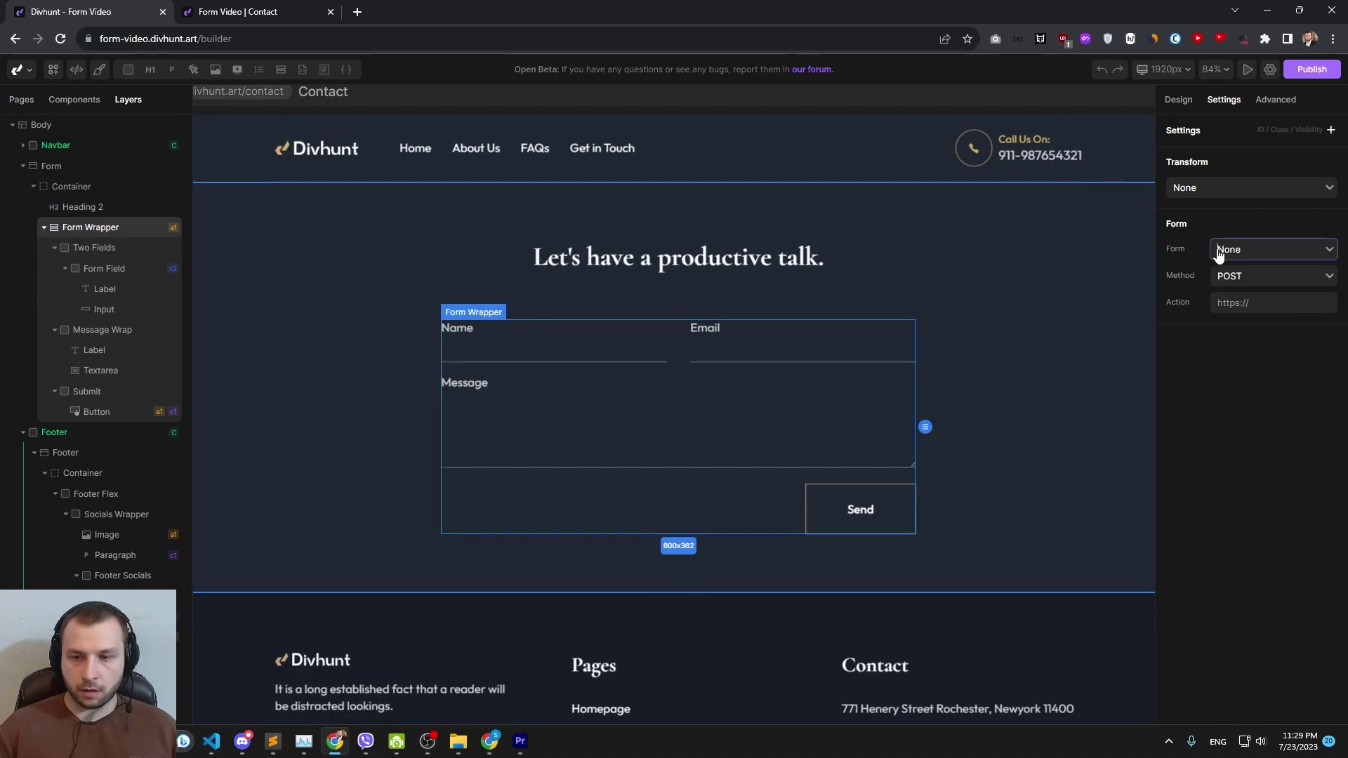
left_click(1233, 250)
left_click(1249, 315)
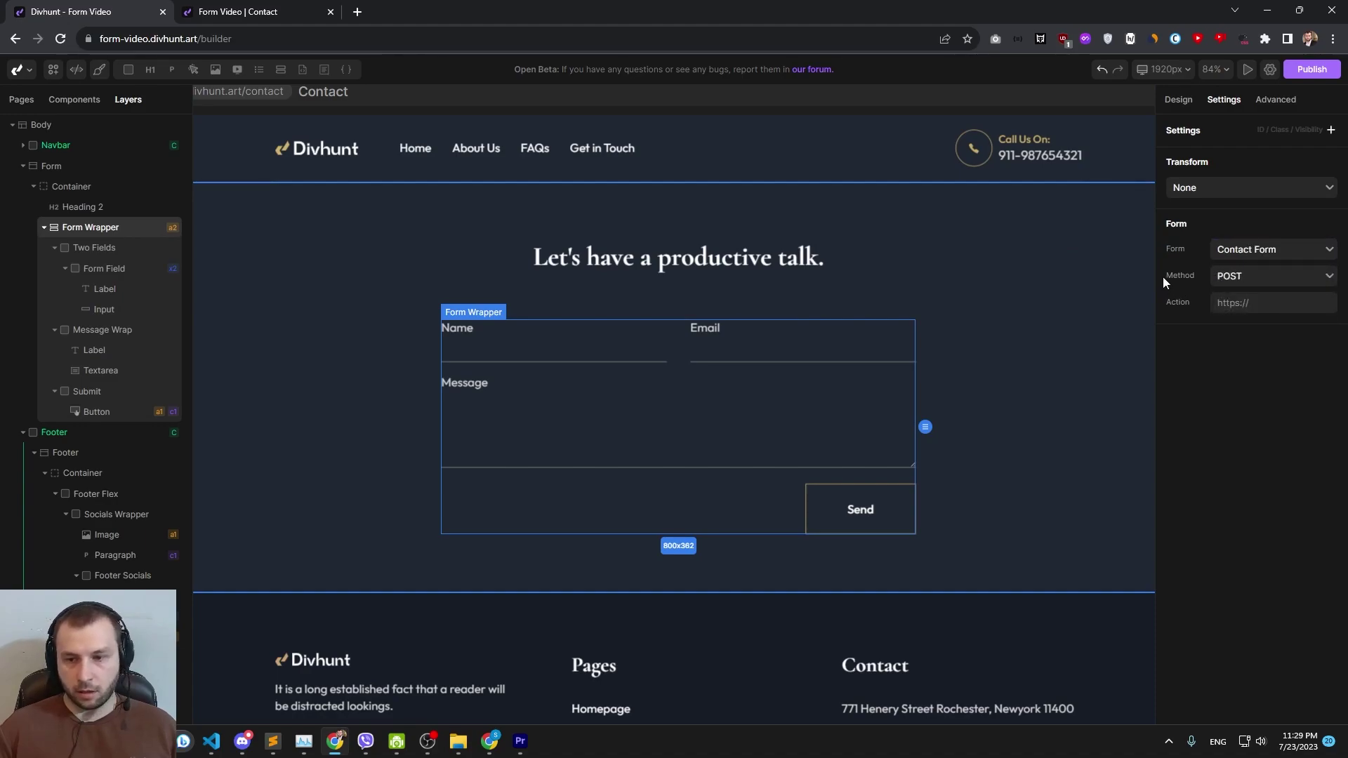
left_click_drag(1164, 282, 1198, 282)
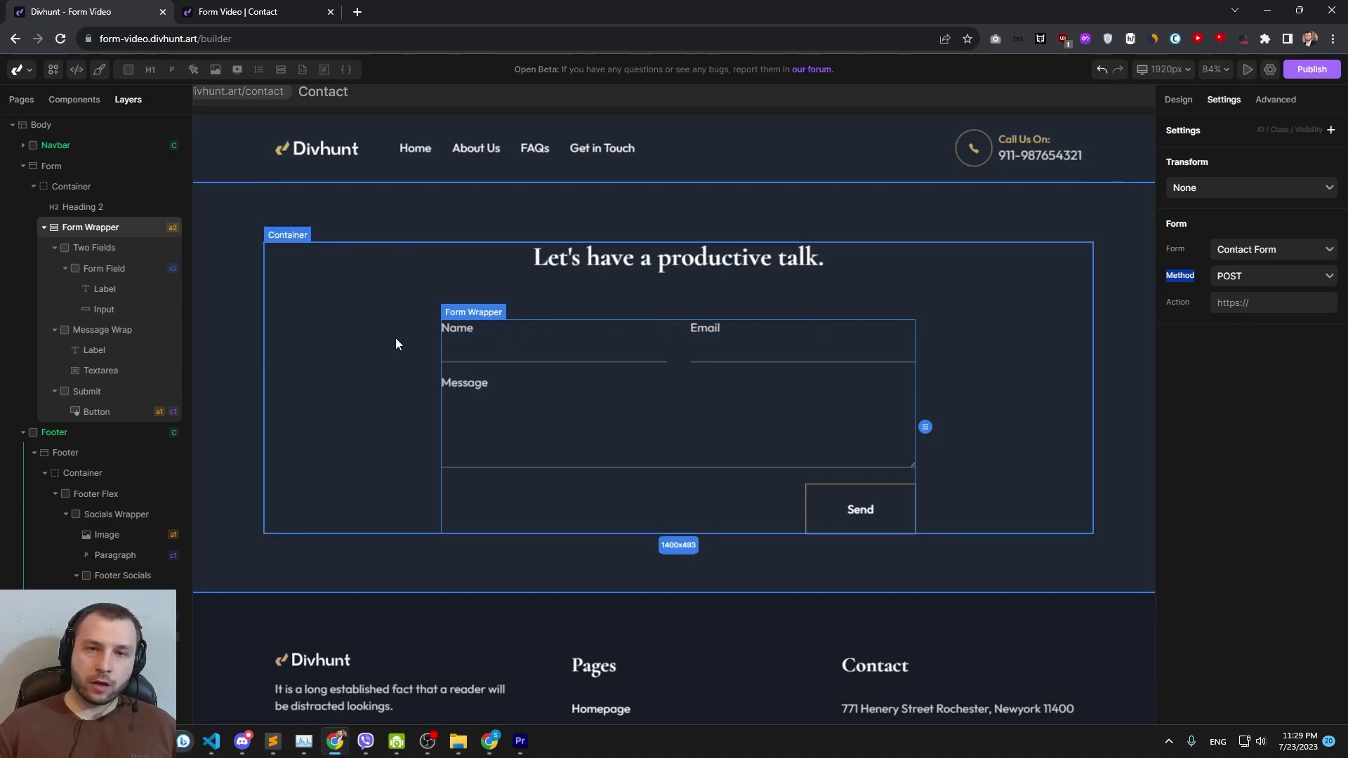
Inspect the page's Name, Email and message inputs.
left_click(509, 347)
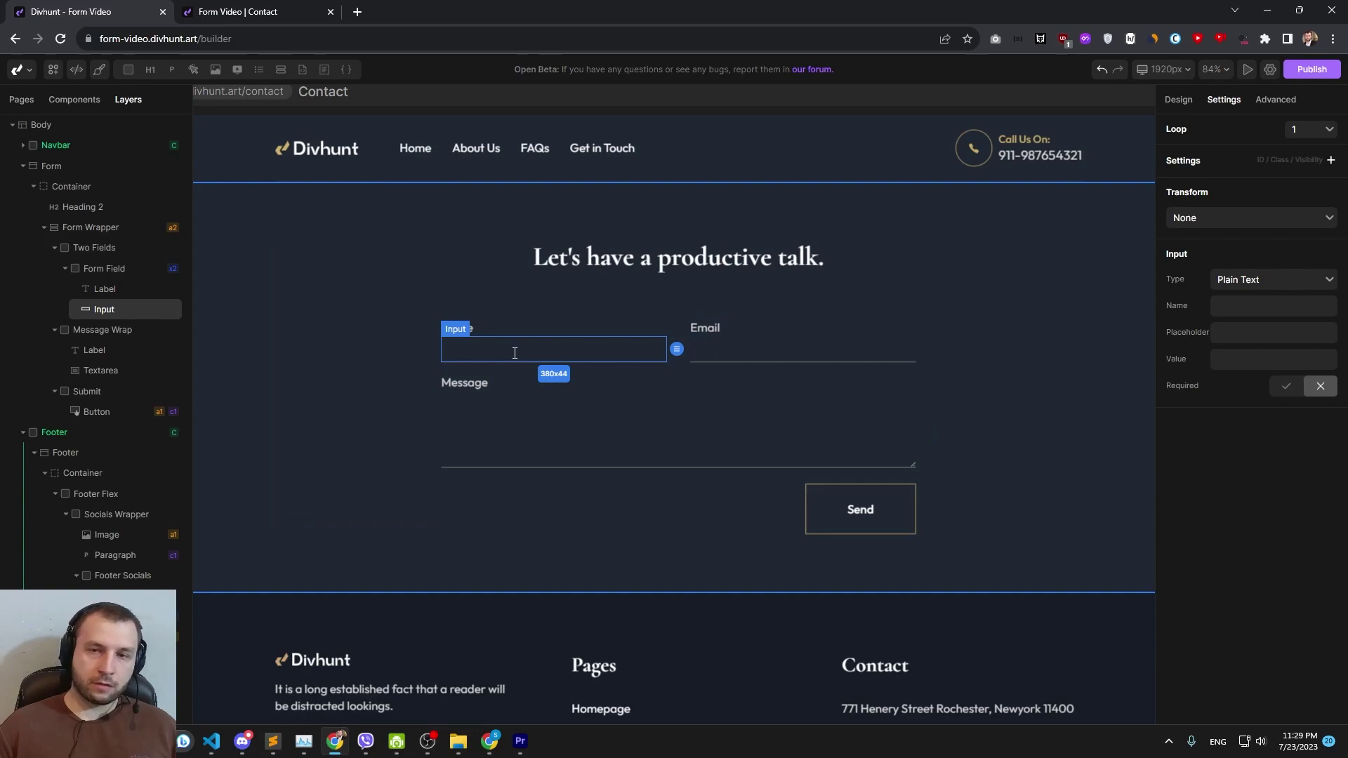
left_click(617, 397)
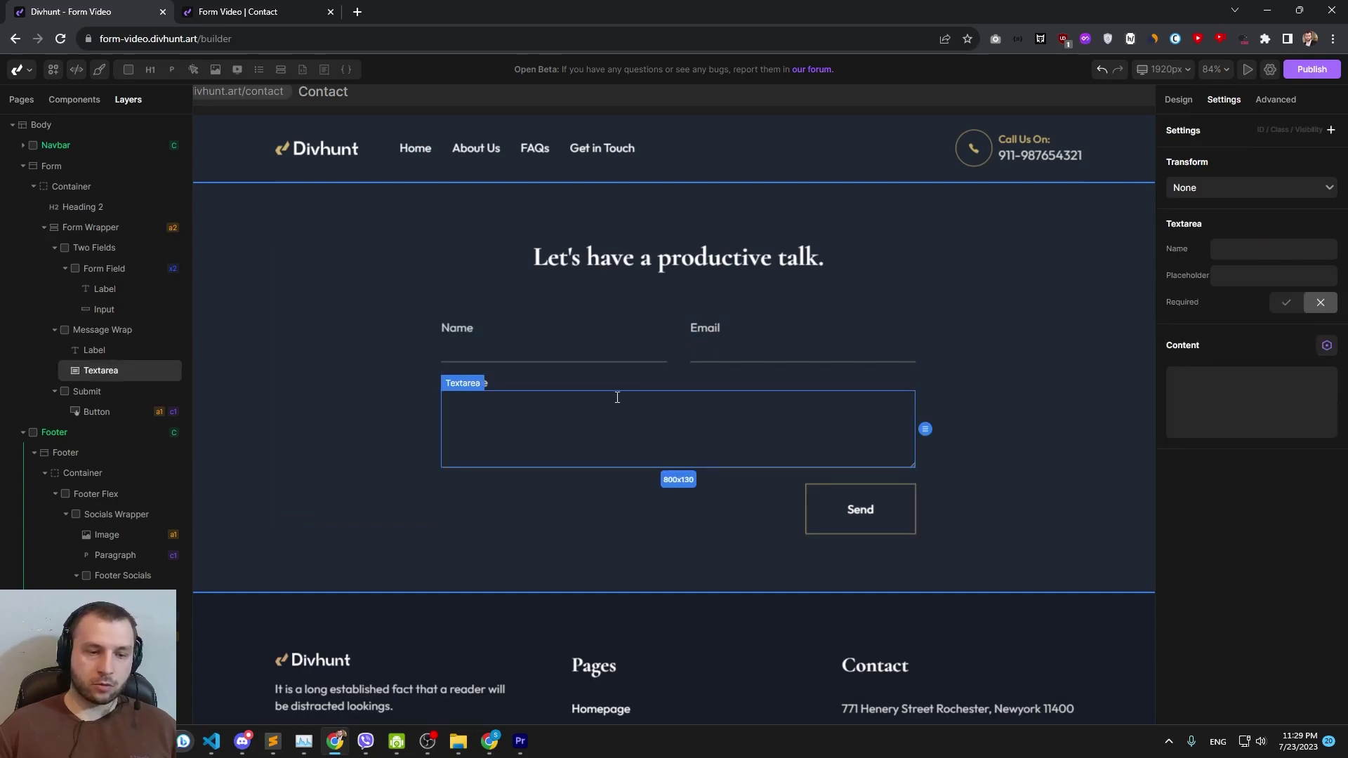
left_click(622, 352)
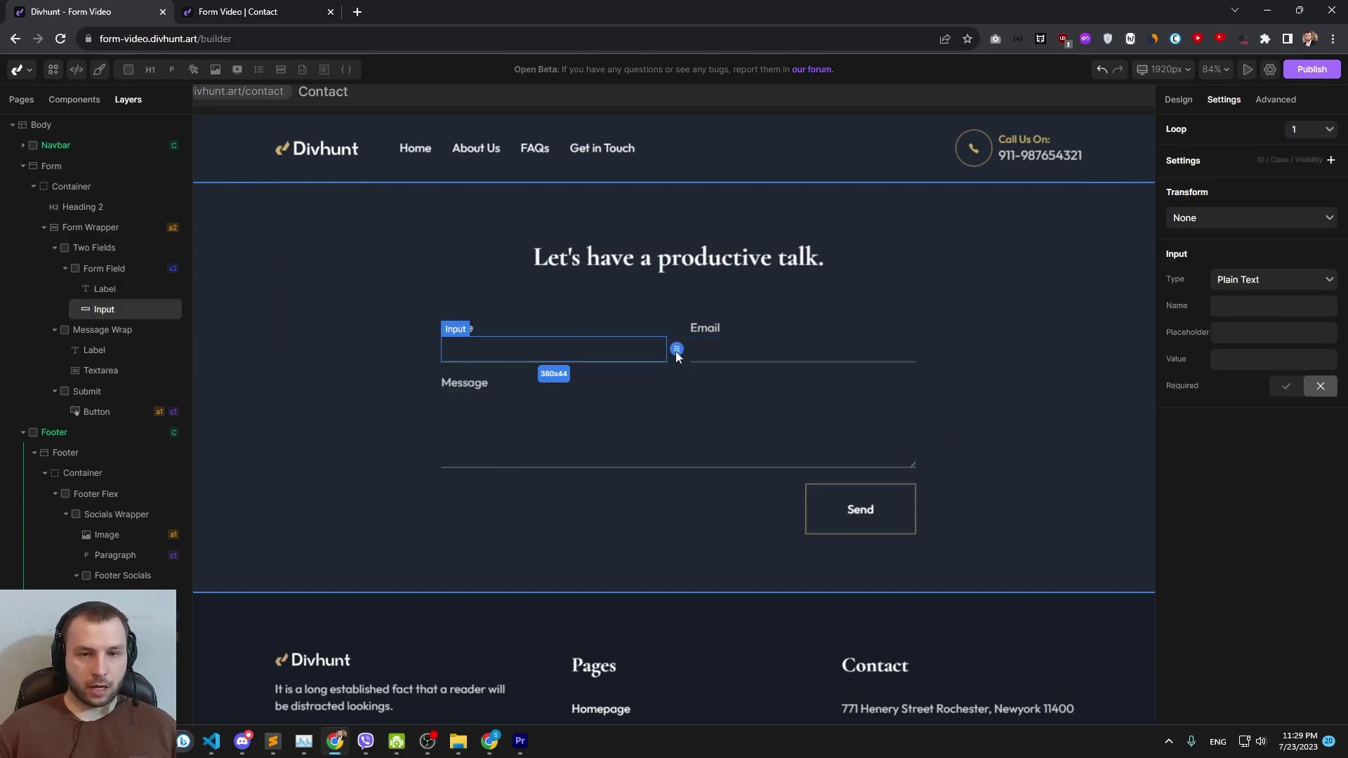
left_click(785, 352)
left_click(637, 352)
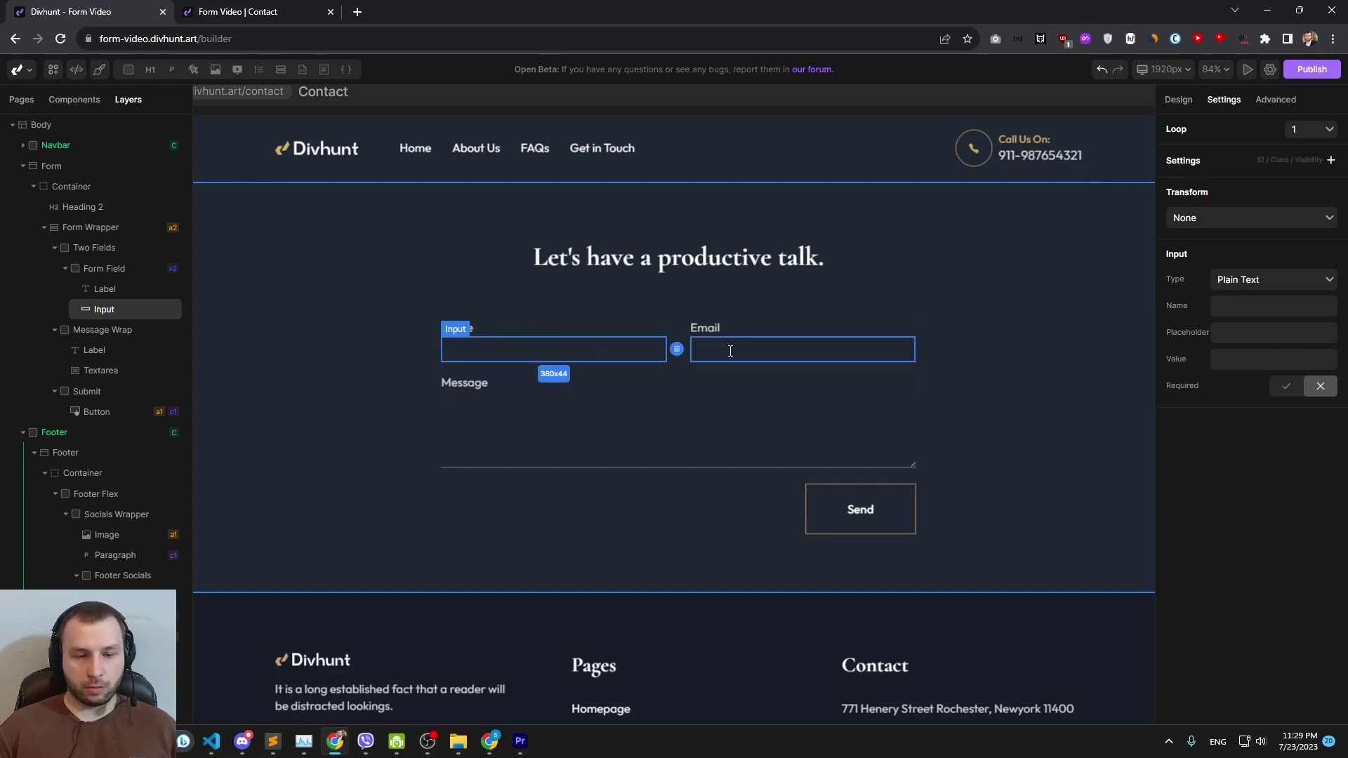
left_click(730, 351)
left_click(1270, 69)
Reopen Contact Form from Manage Forms and check its Message field name.
left_click(70, 171)
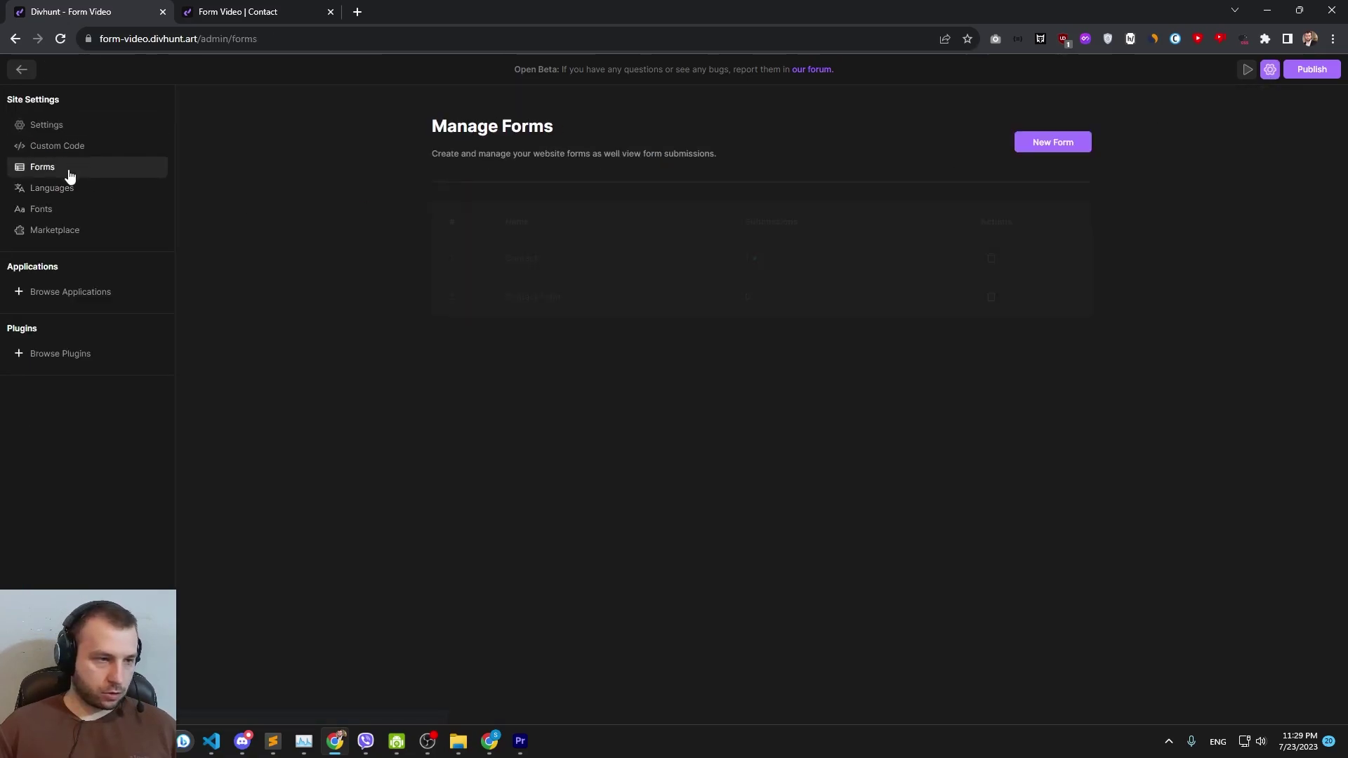
left_click(554, 261)
left_click(21, 69)
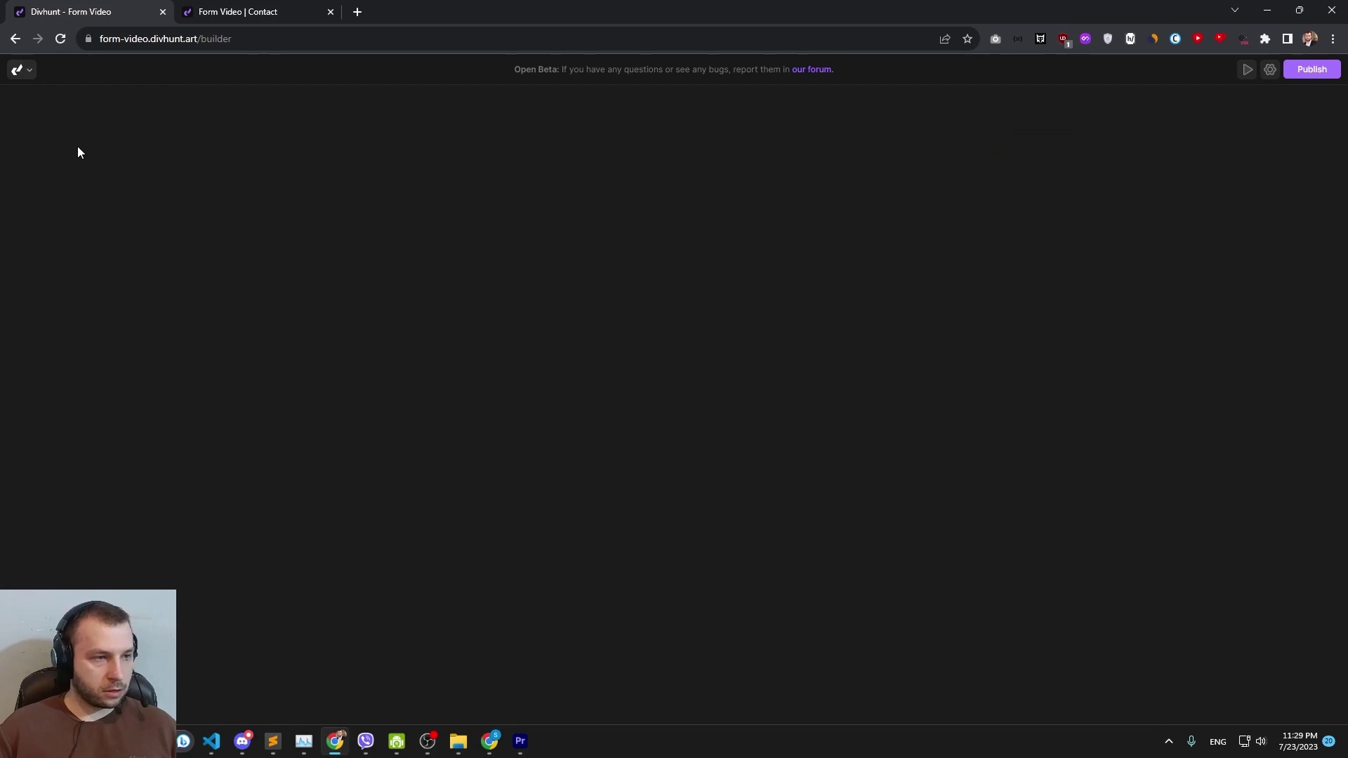
left_click(1272, 69)
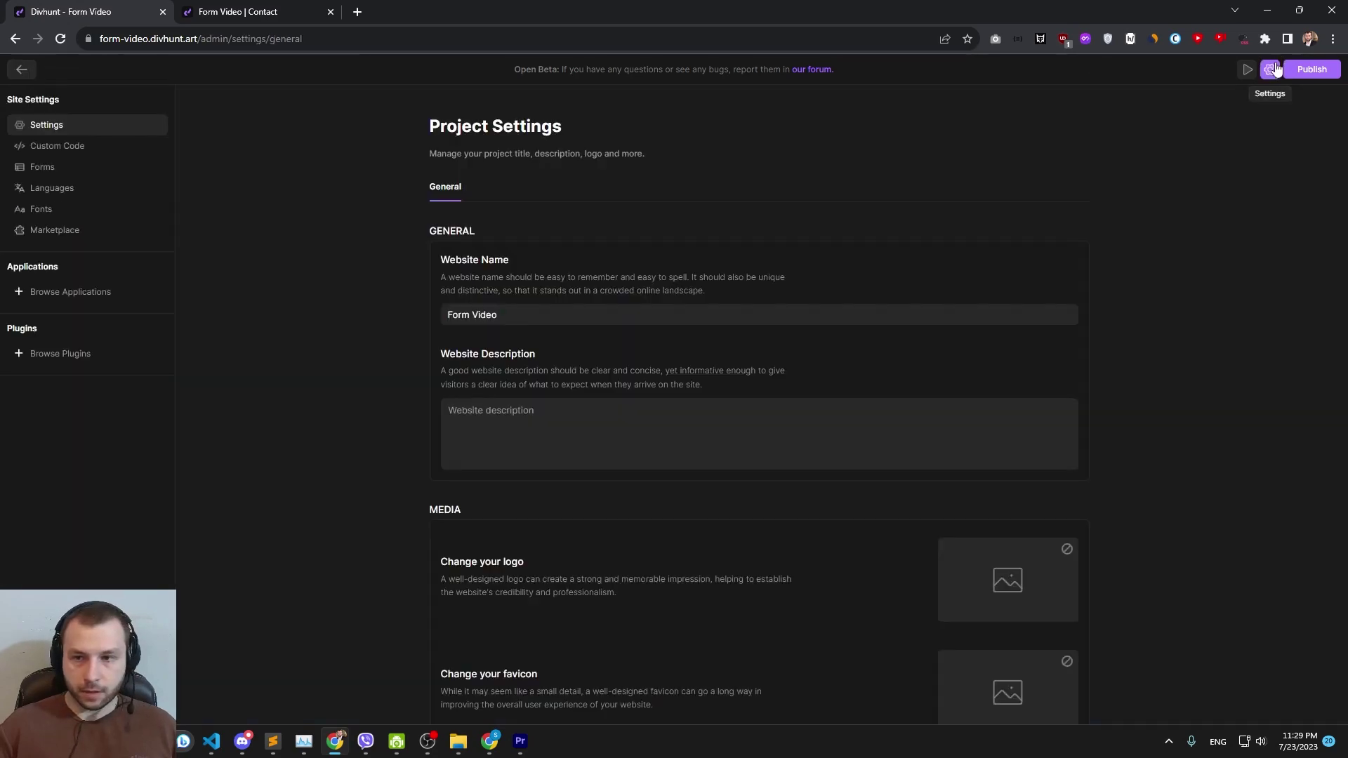
left_click(43, 169)
left_click(542, 304)
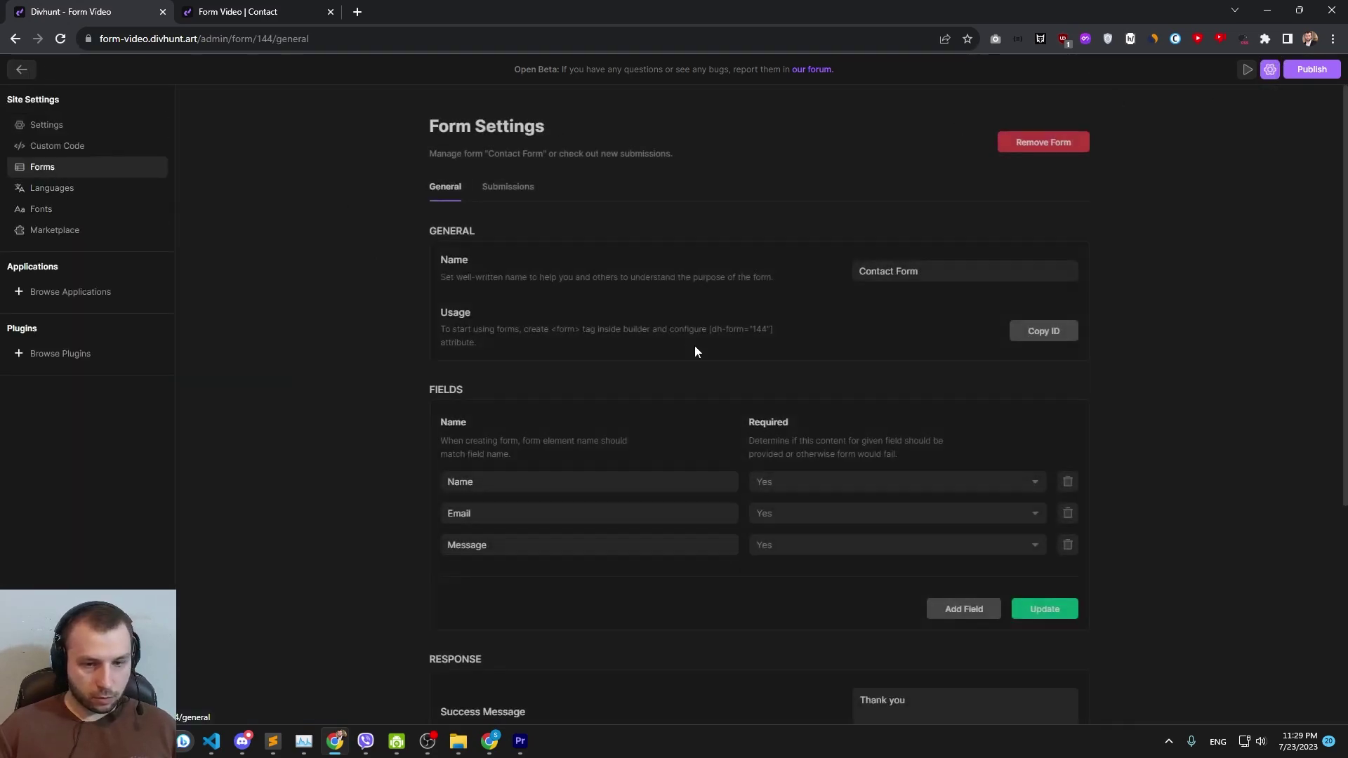
double_click(474, 538)
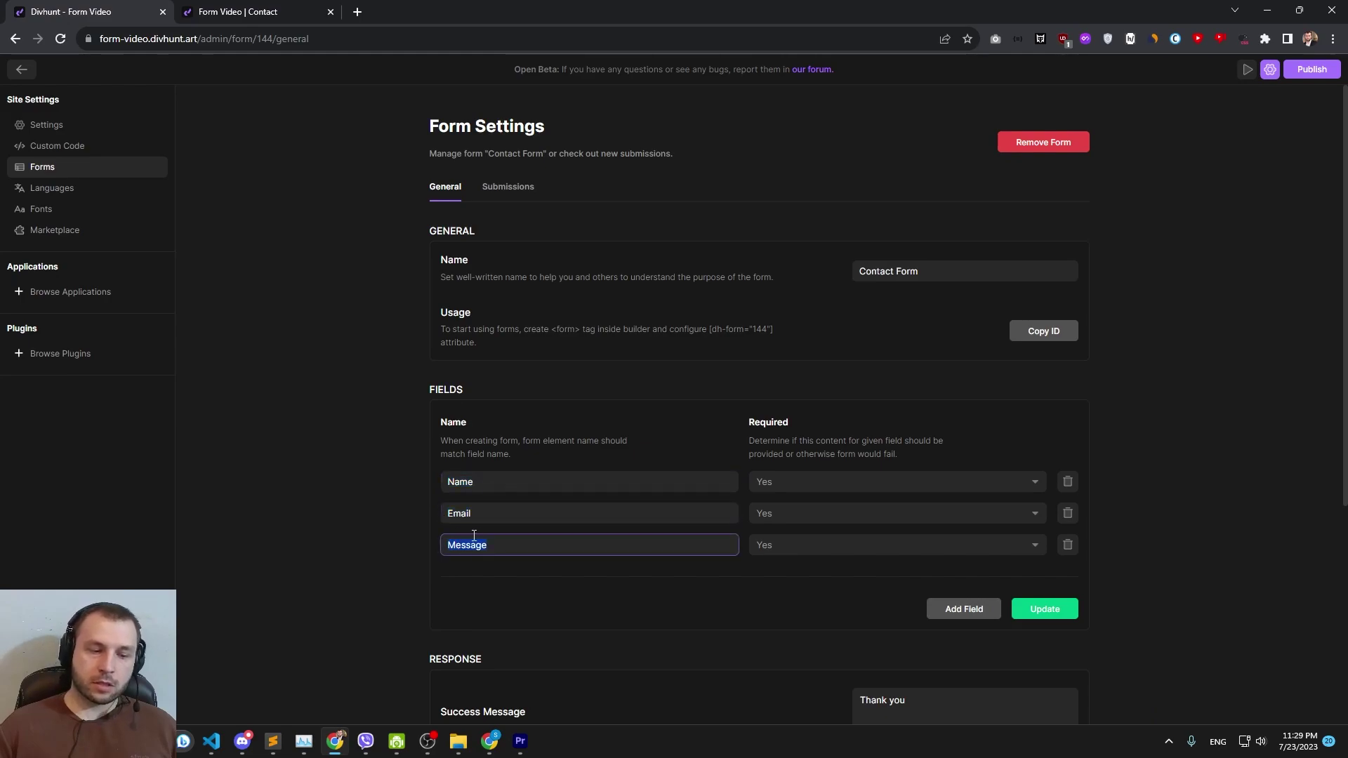
Give the page's inputs the field names Name, Email and Message.
left_click(1270, 69)
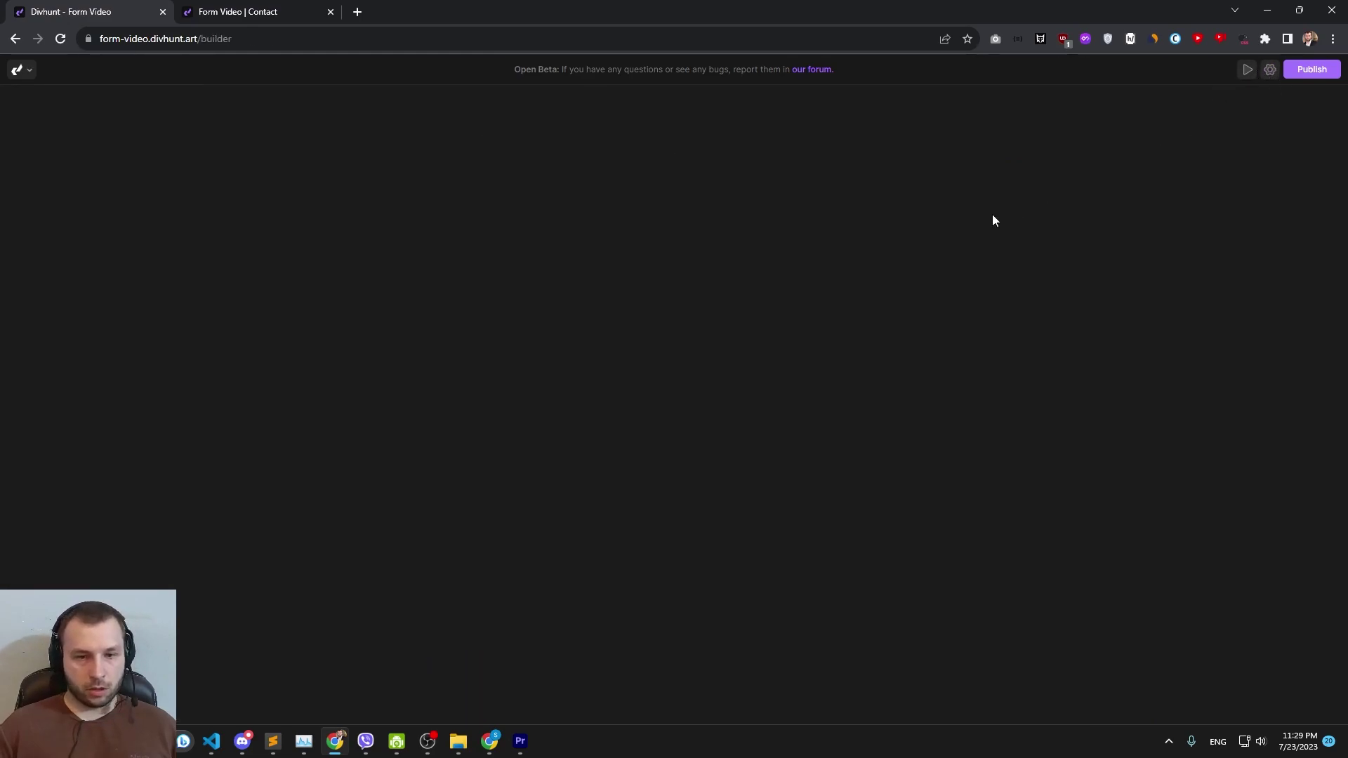
left_click(494, 344)
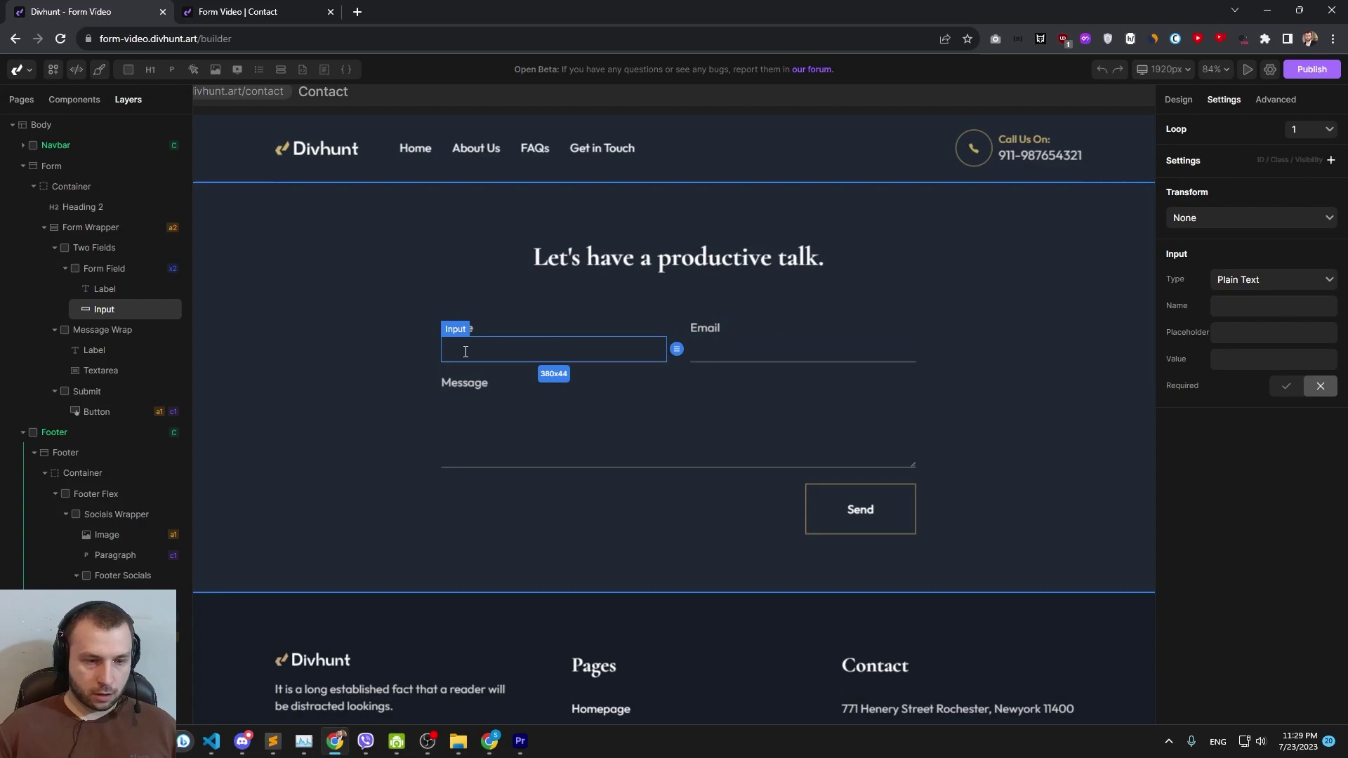
left_click(1236, 305)
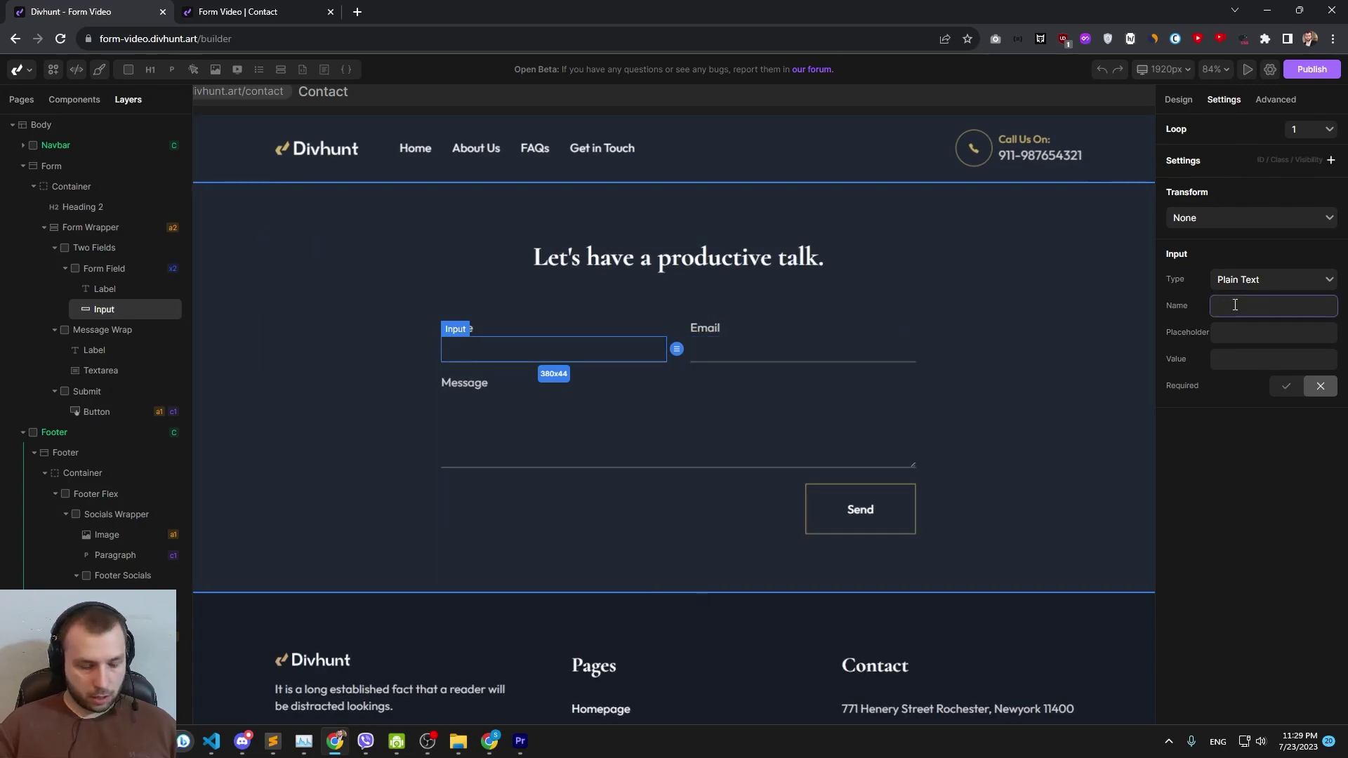
type("Name")
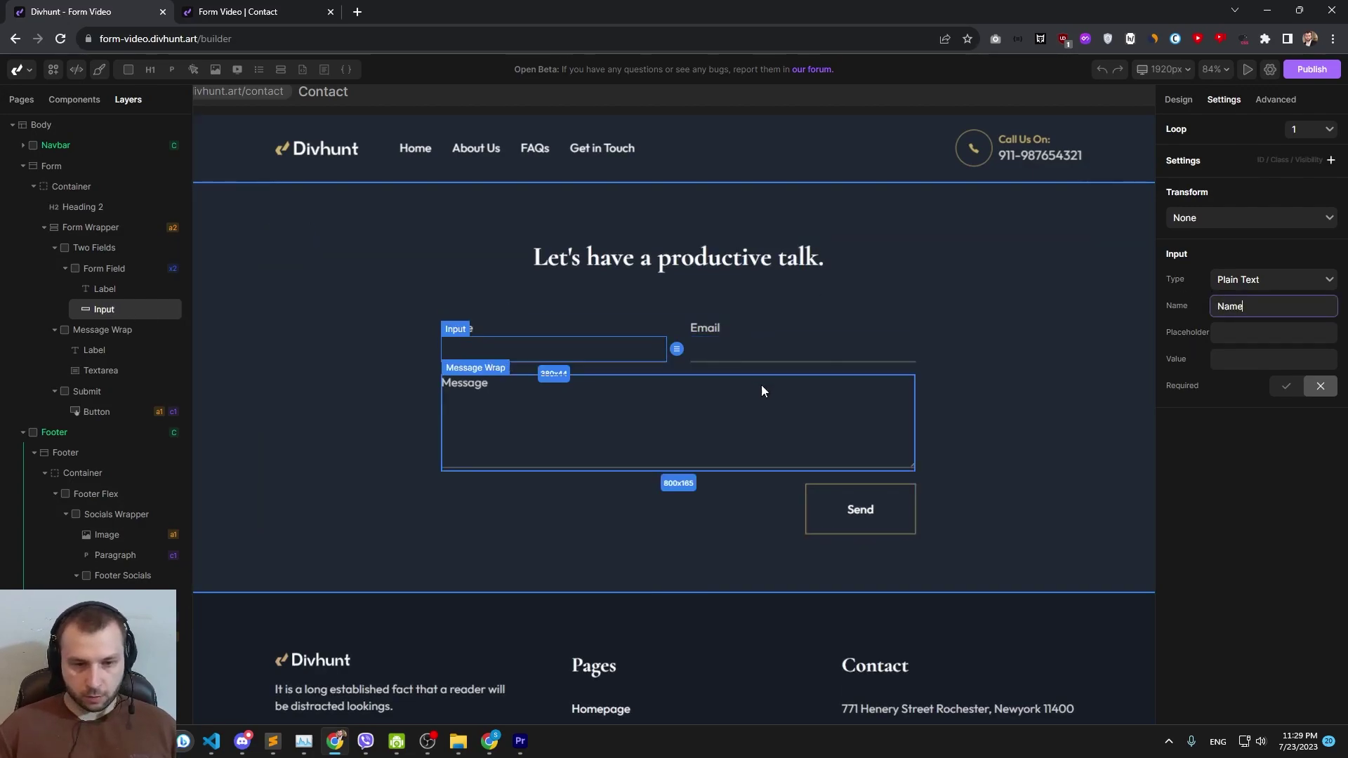
left_click(771, 348)
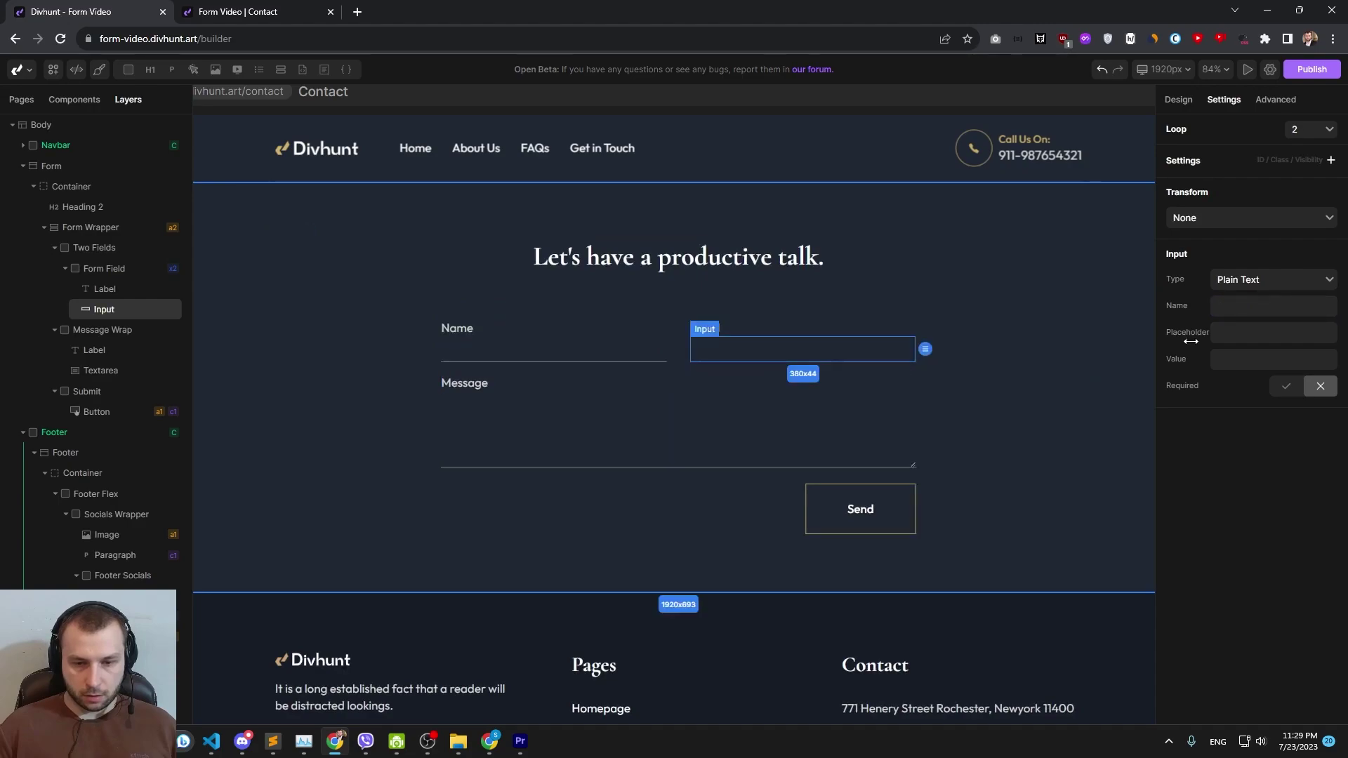
left_click(1268, 304)
type("Email")
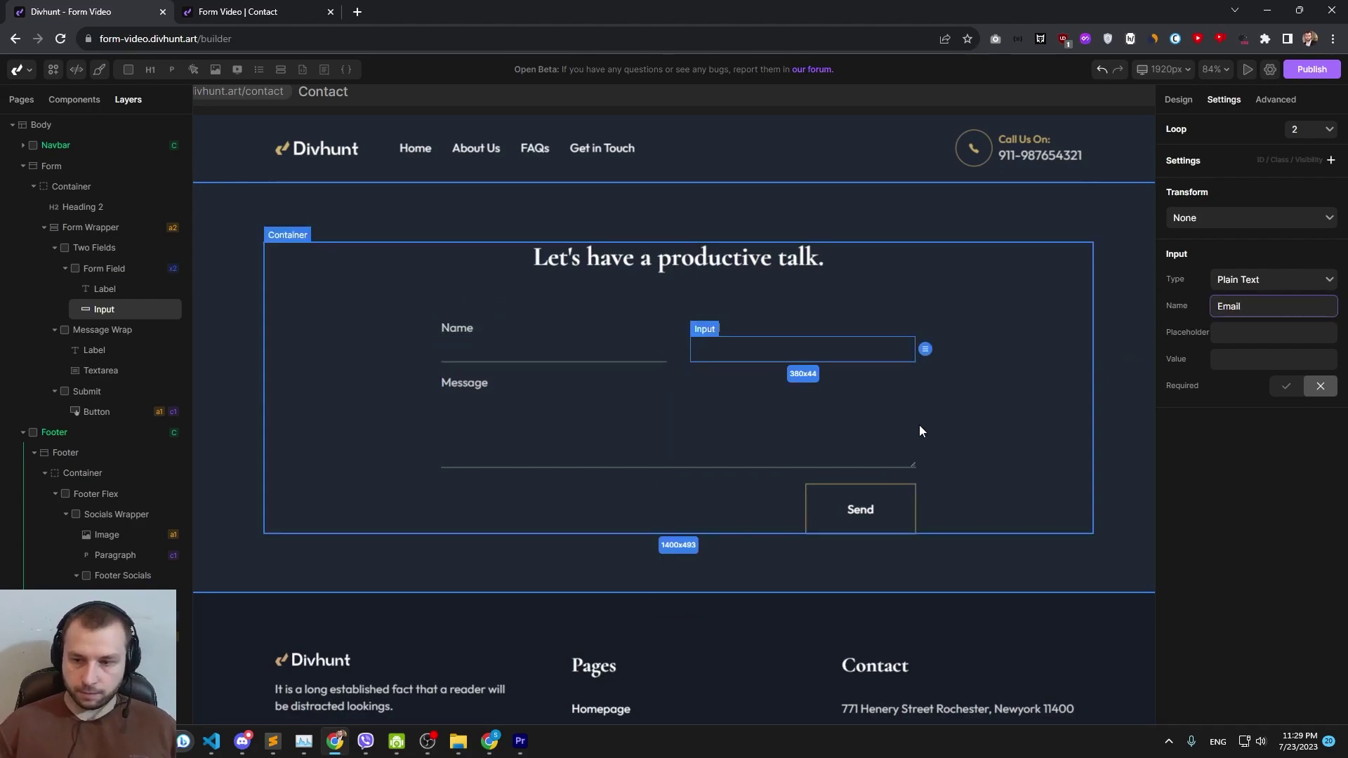
left_click(763, 437)
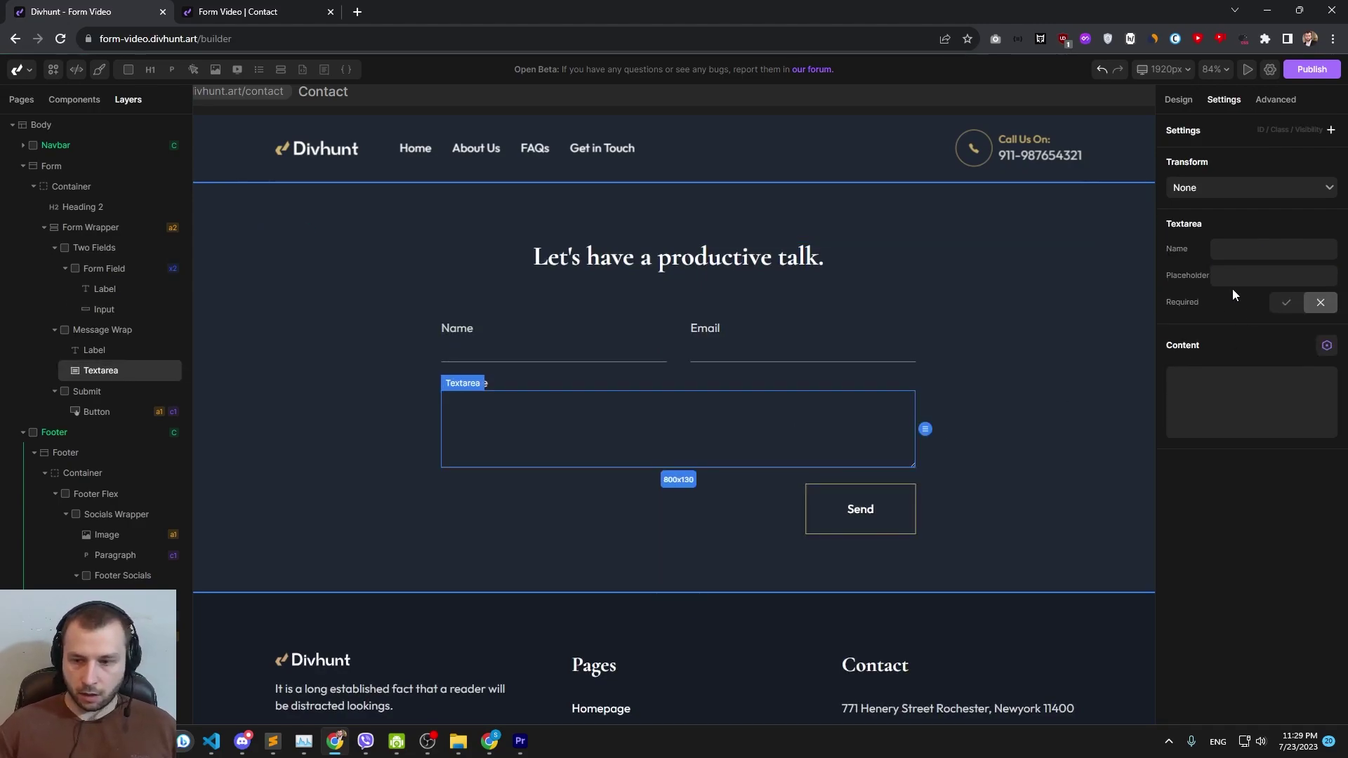
left_click(1243, 253)
type("Message")
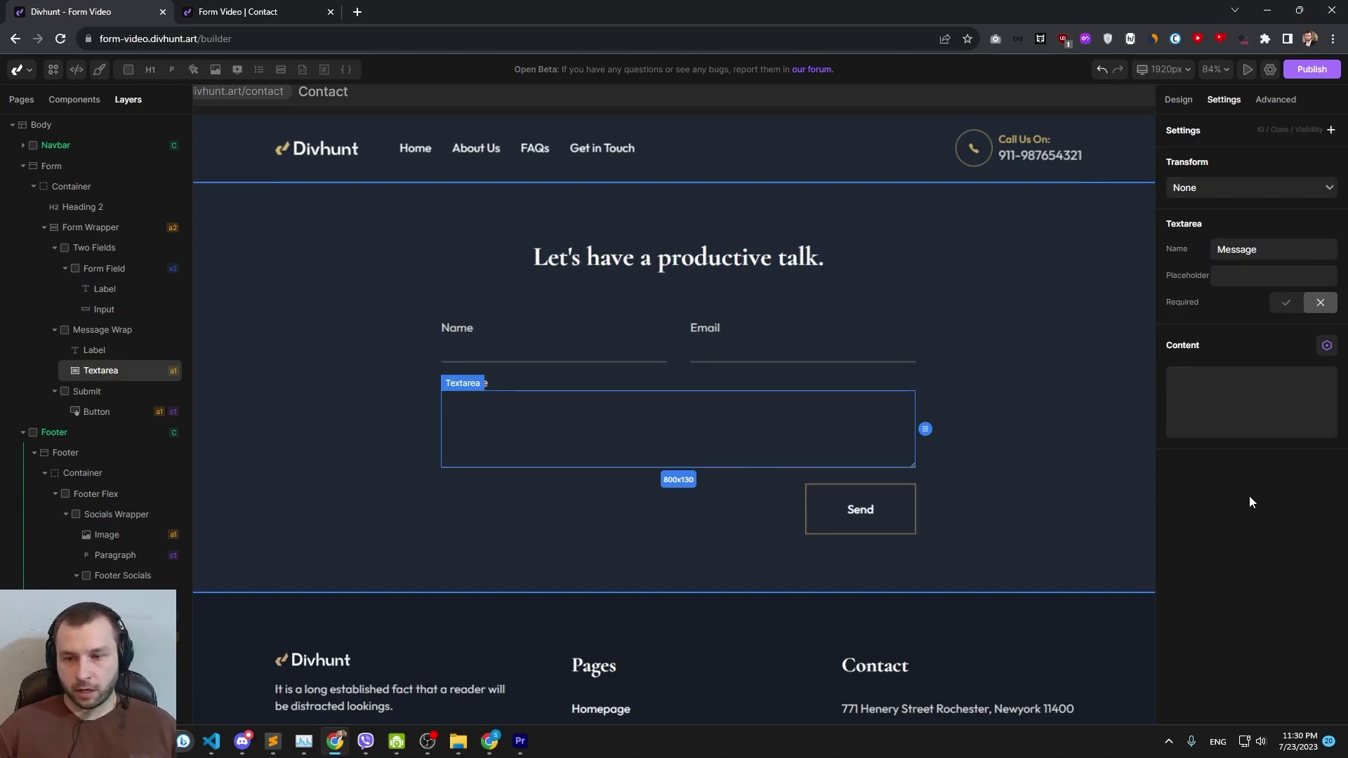
Enable Required on the Message textarea and the Name input.
double_click(1182, 302)
left_click(1285, 303)
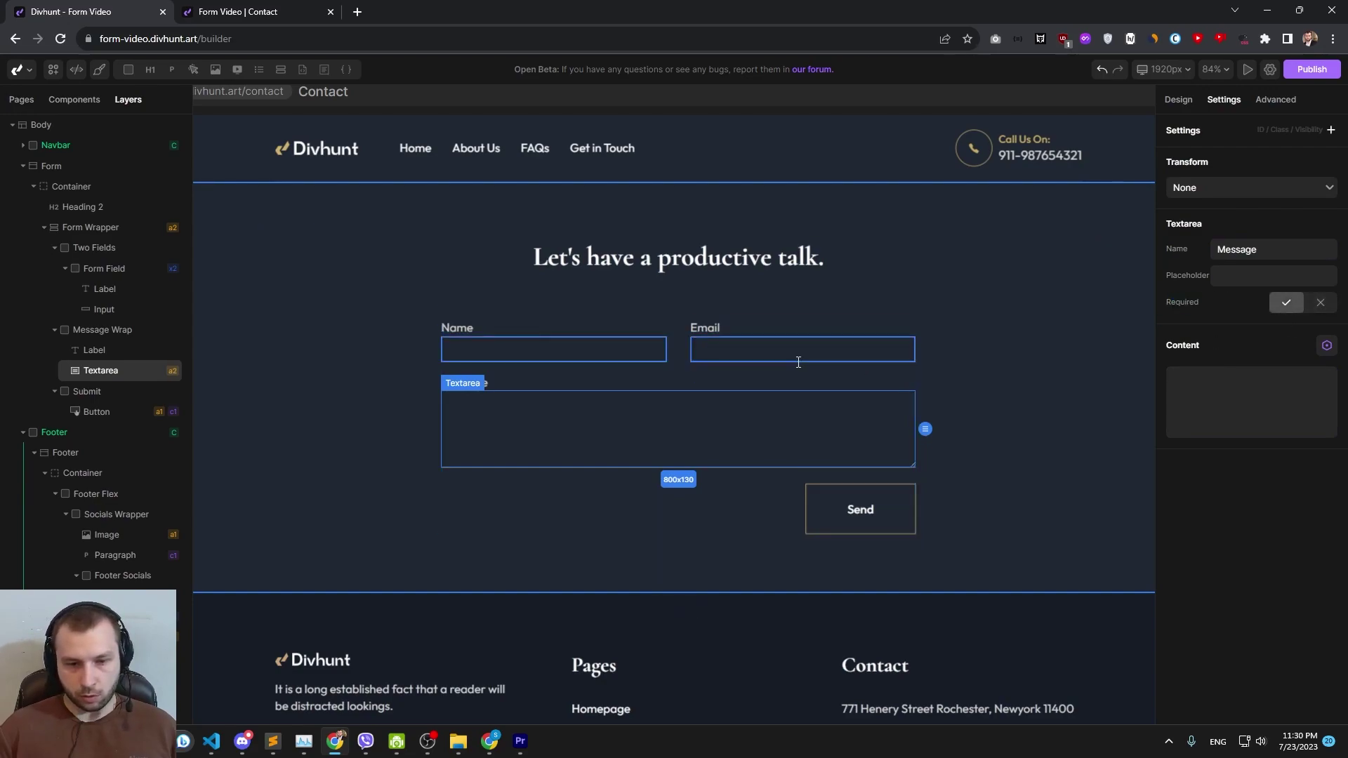
left_click(608, 319)
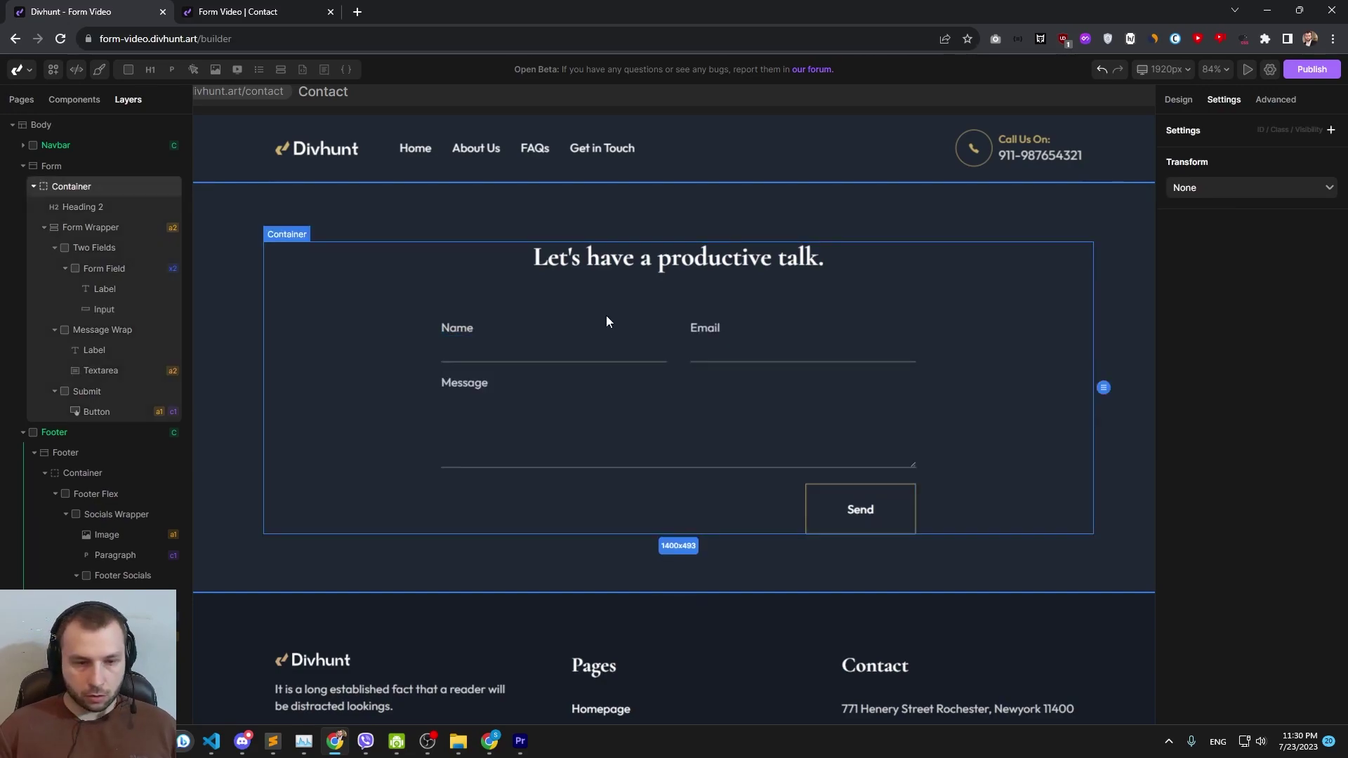
left_click(587, 352)
left_click(1286, 385)
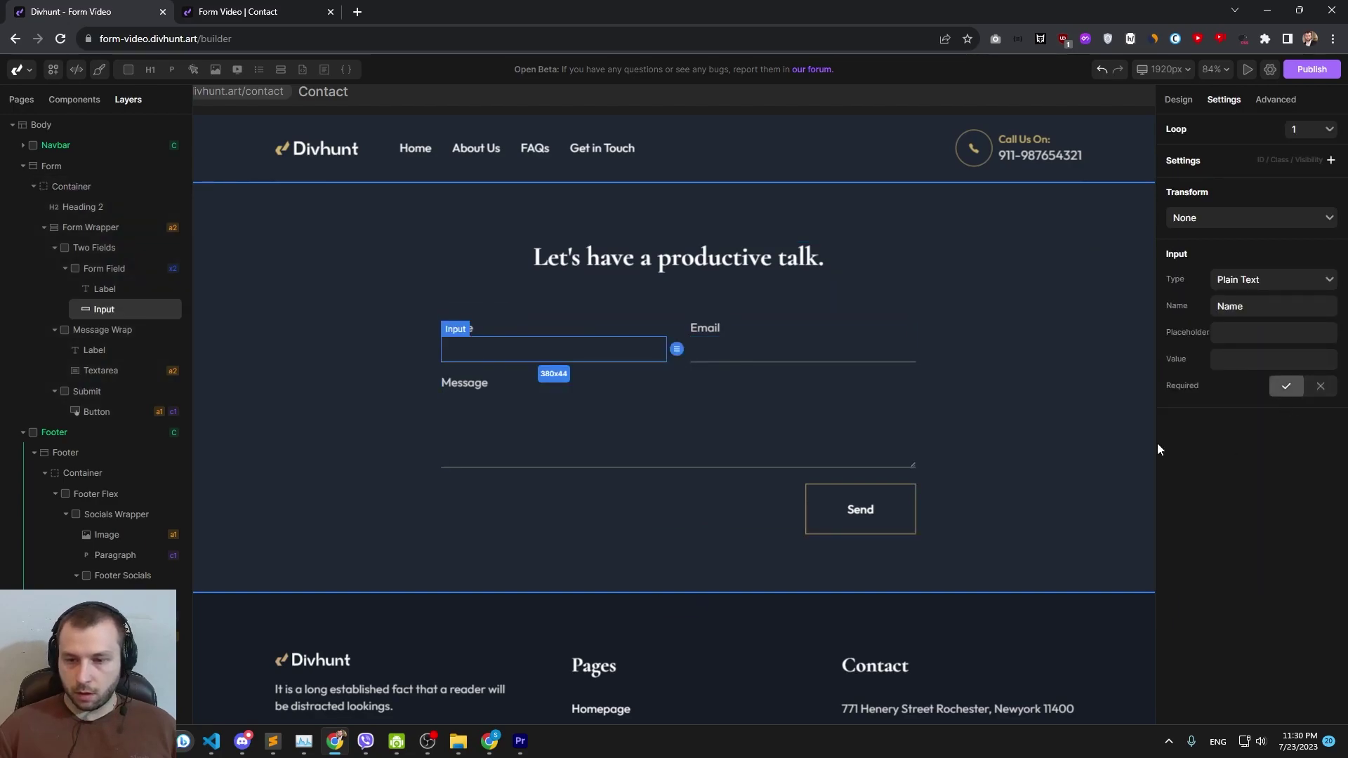
scroll(790, 319, "down", 2)
scroll(790, 319, "down", 2)
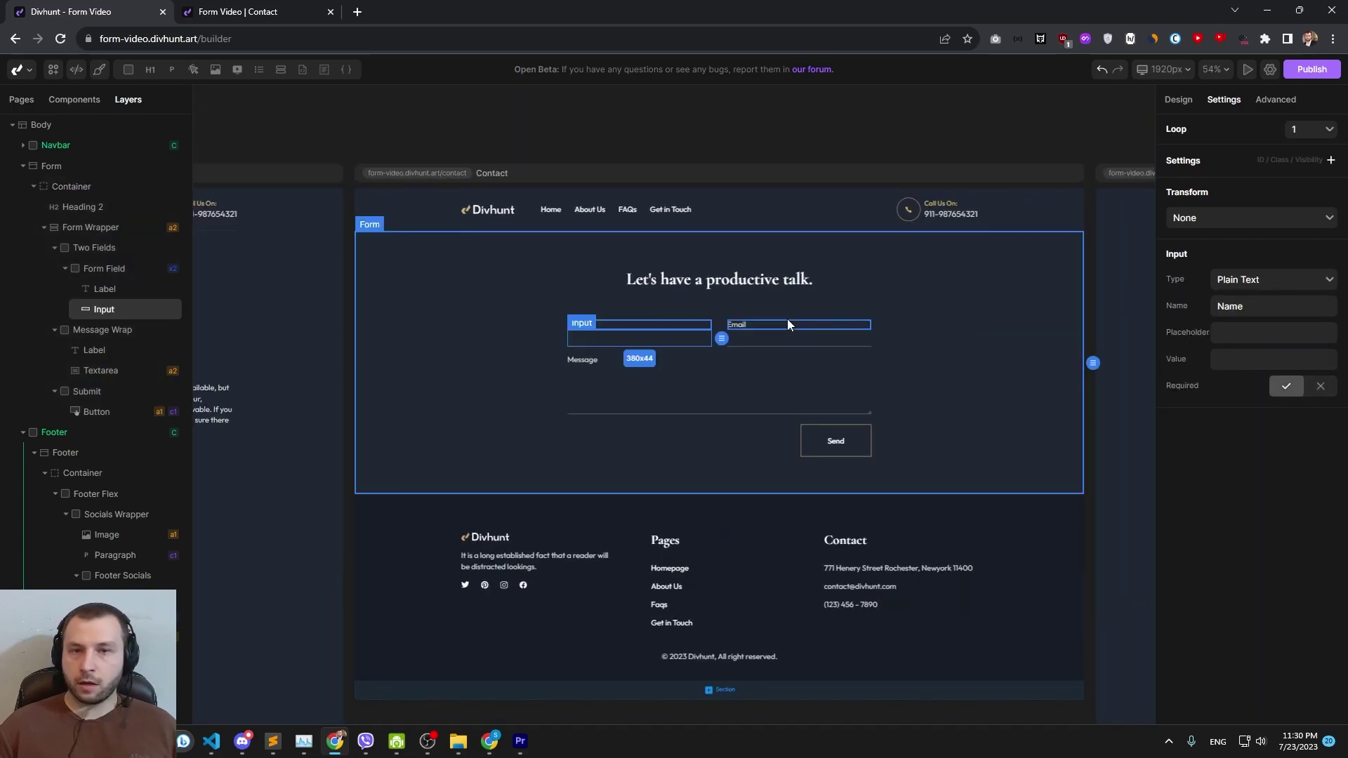
On the live page, submit autofilled name and email with message 'asdasd', then select 'Thank you.'.
left_click(420, 176)
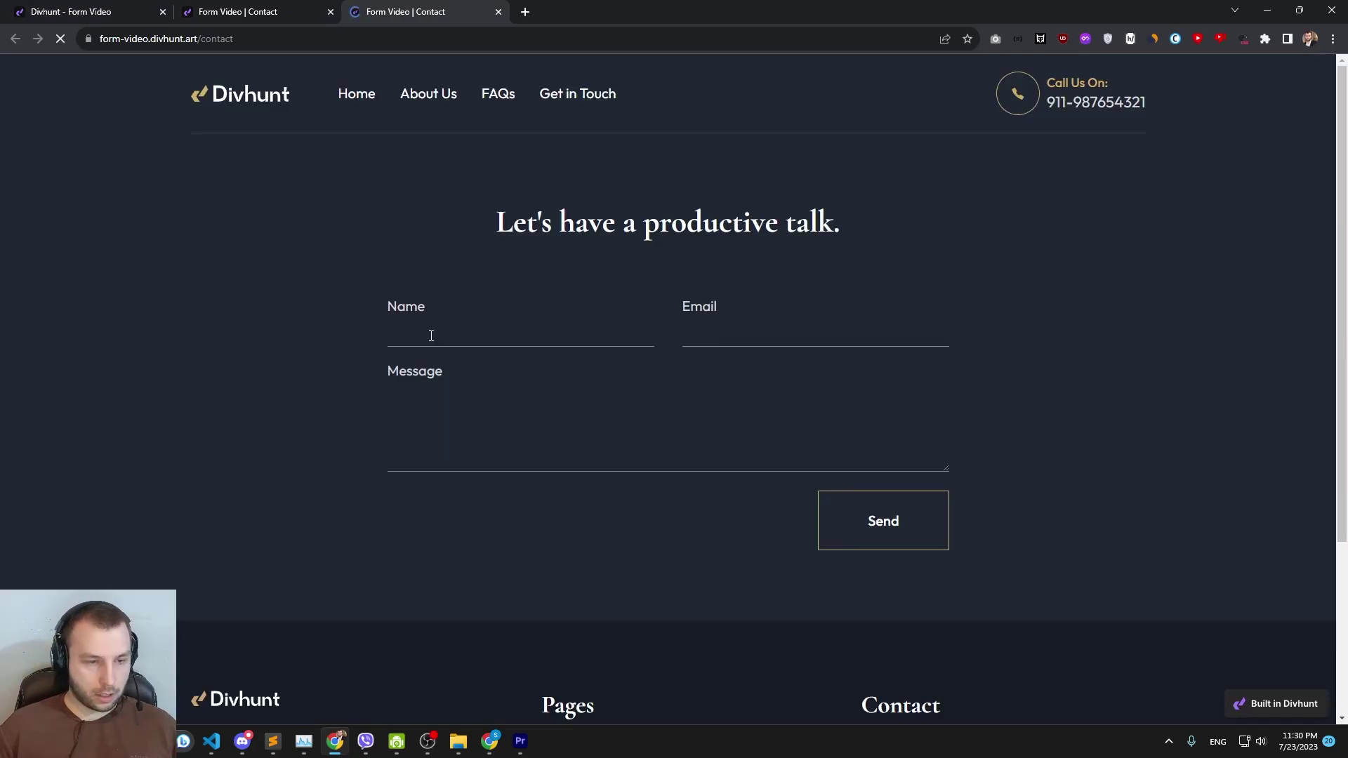
left_click(431, 335)
left_click(475, 368)
left_click(723, 336)
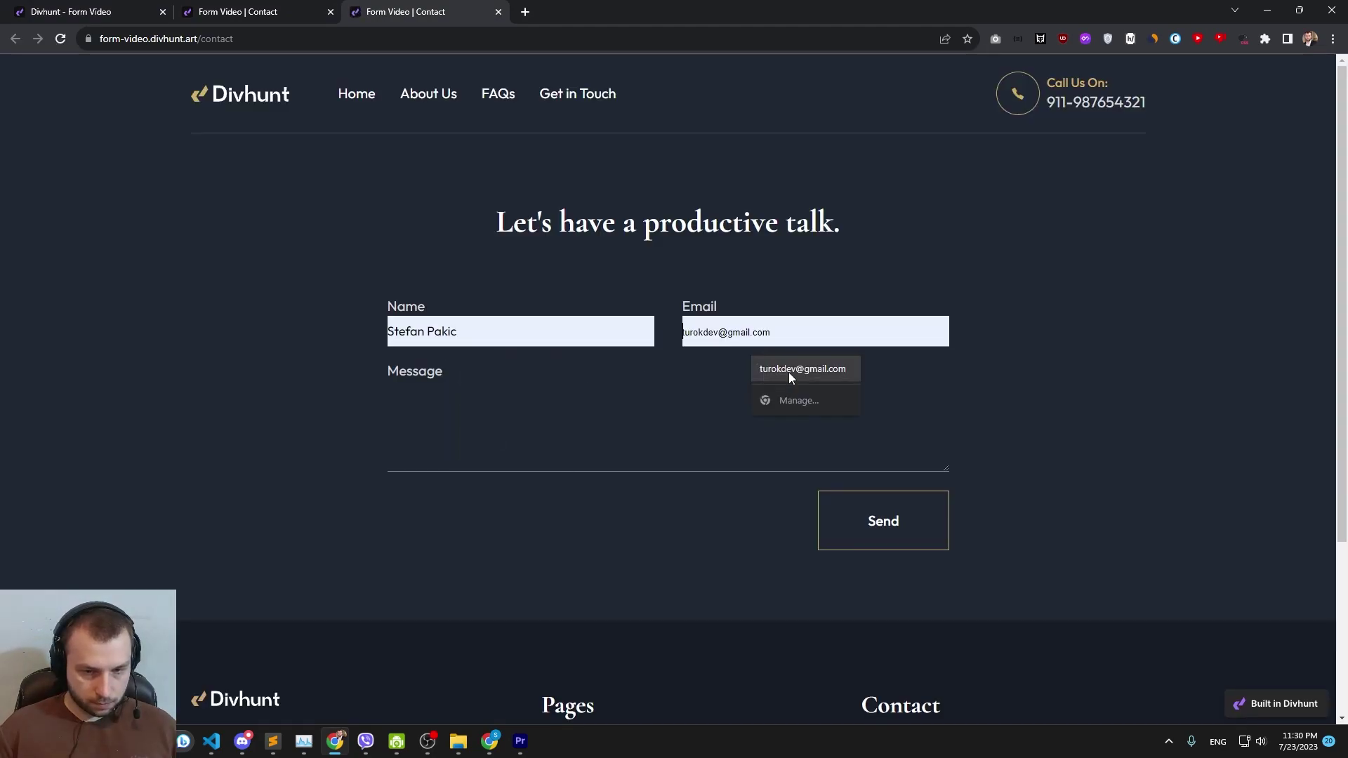
left_click(789, 373)
left_click(653, 402)
type("asdasd")
left_click(887, 516)
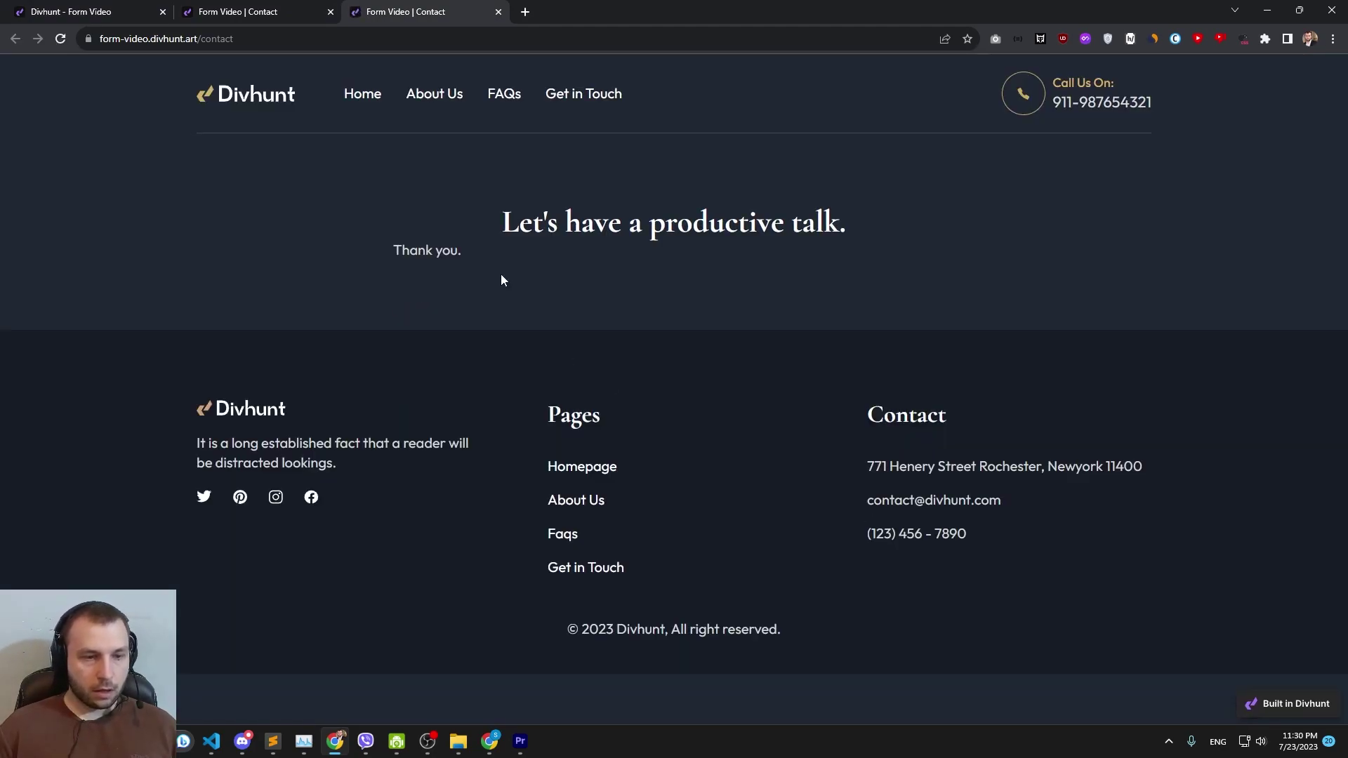
triple_click(472, 256)
left_click(472, 256)
triple_click(472, 256)
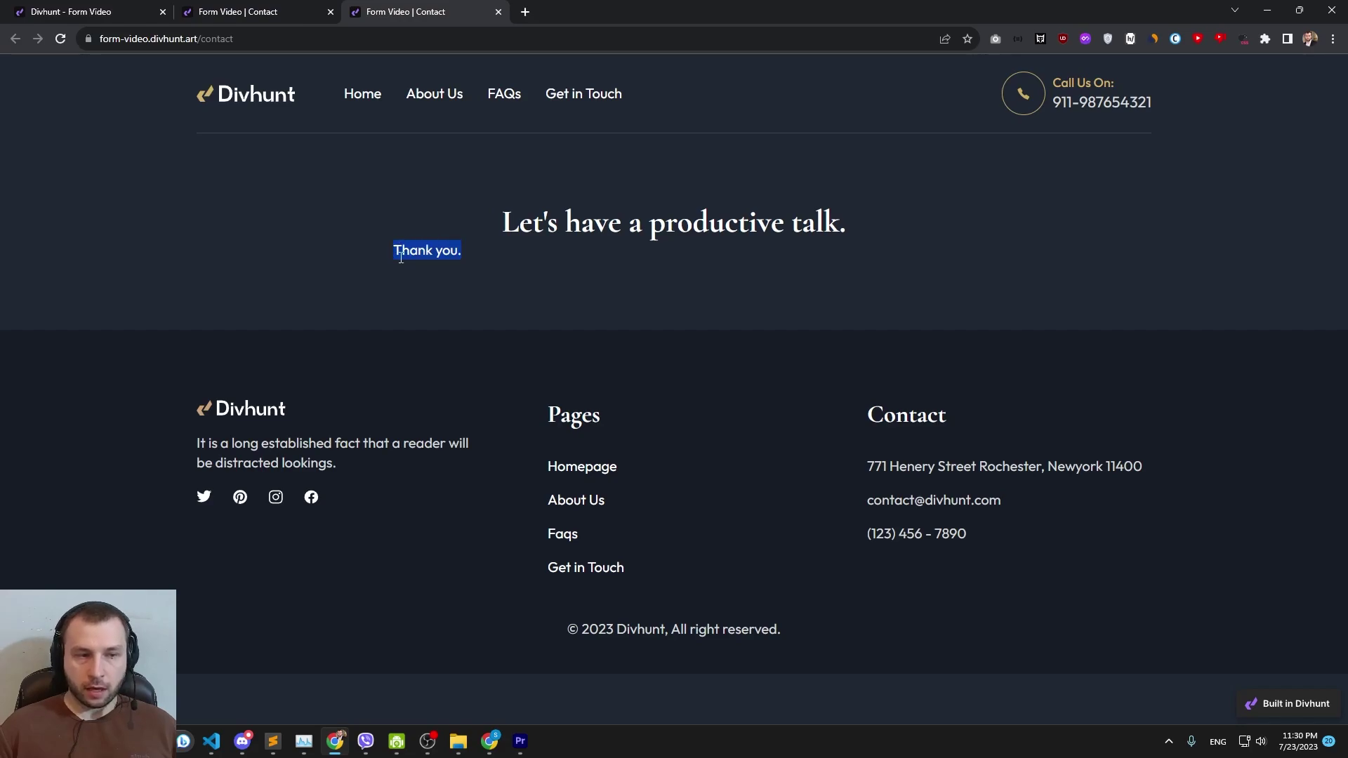
Check the test entry's email and message in Contact Form's Submissions tab.
left_click(245, 8)
left_click(122, 7)
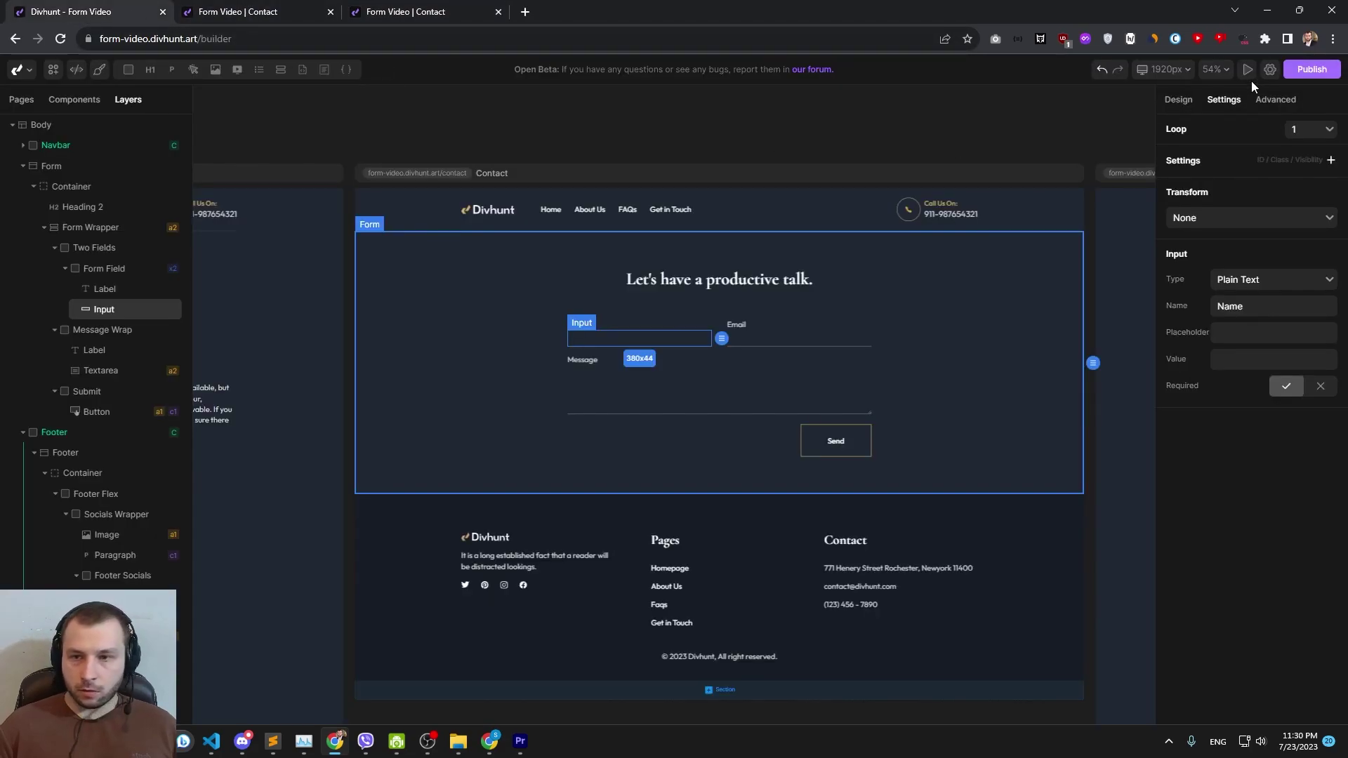
left_click(1271, 69)
left_click(42, 169)
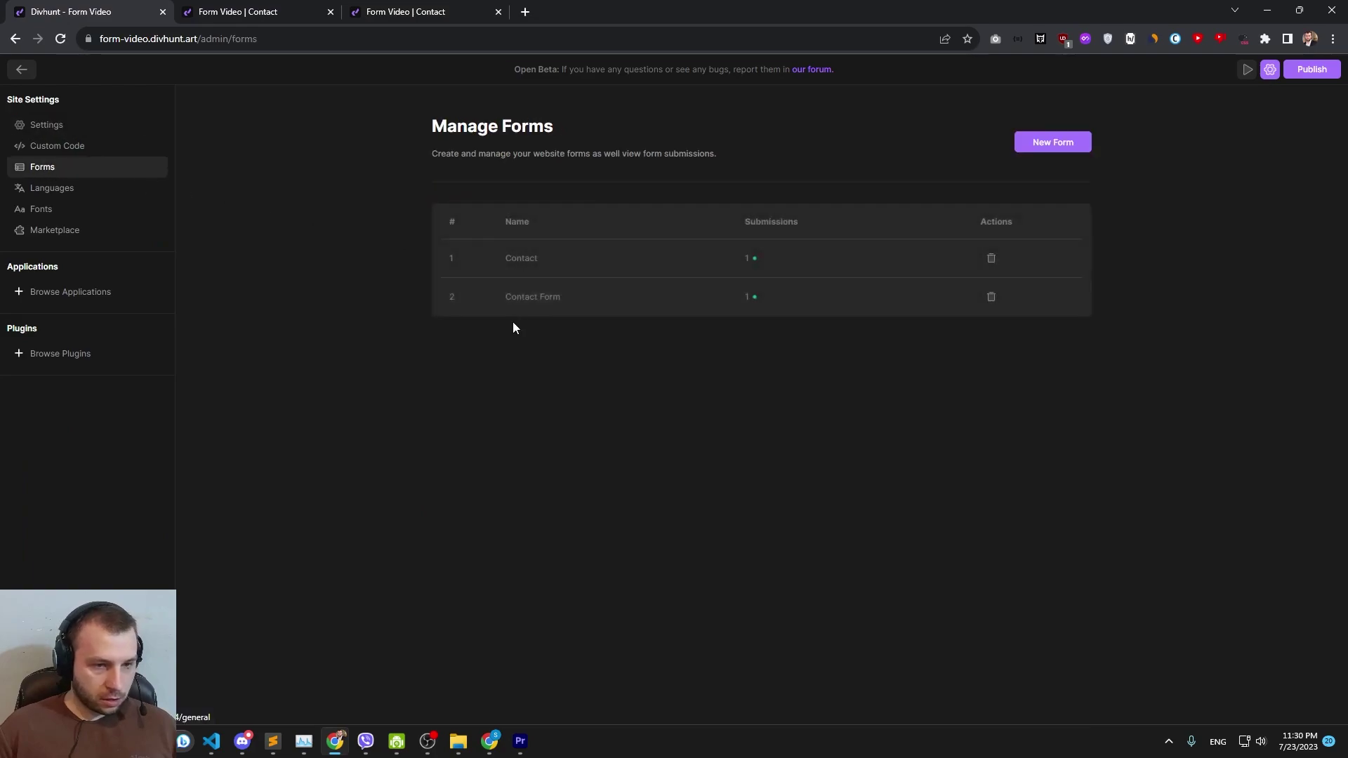
left_click(541, 309)
left_click(512, 188)
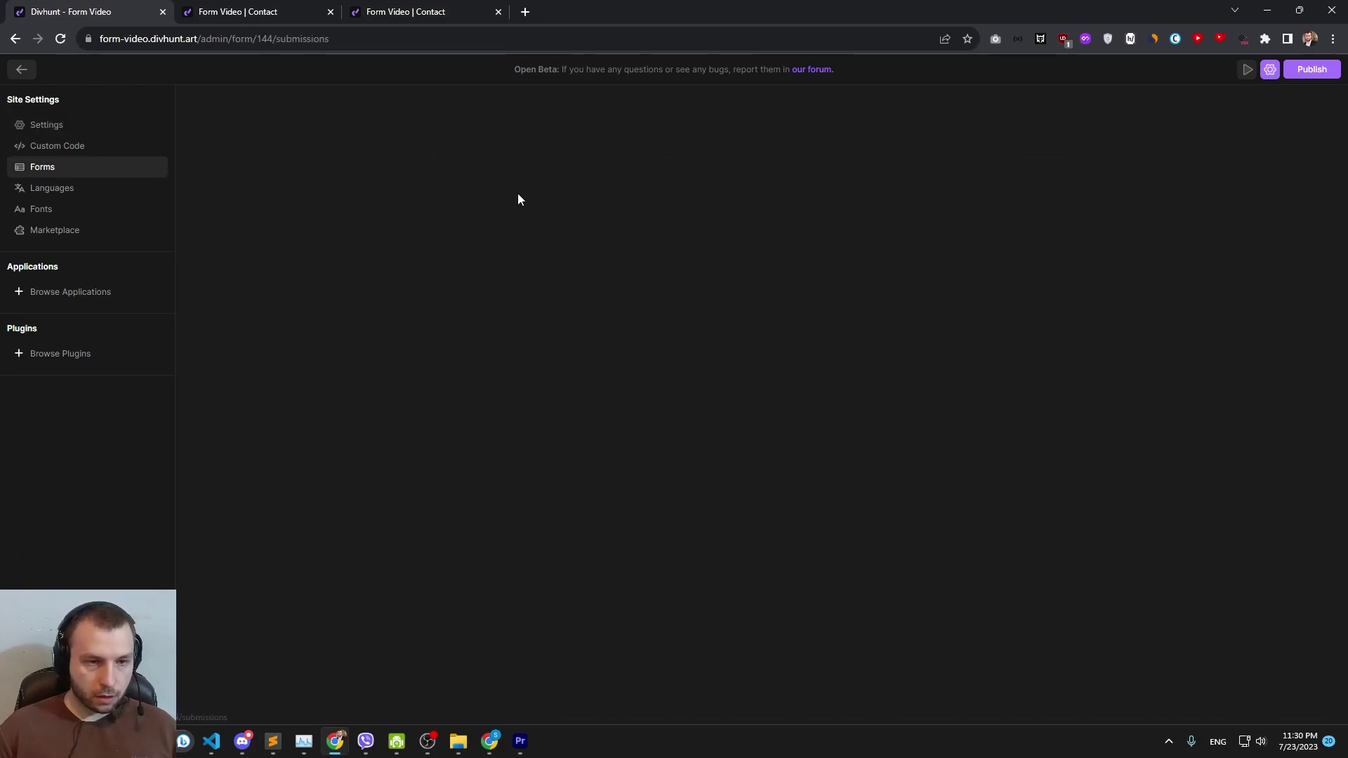
left_click_drag(619, 281, 1020, 283)
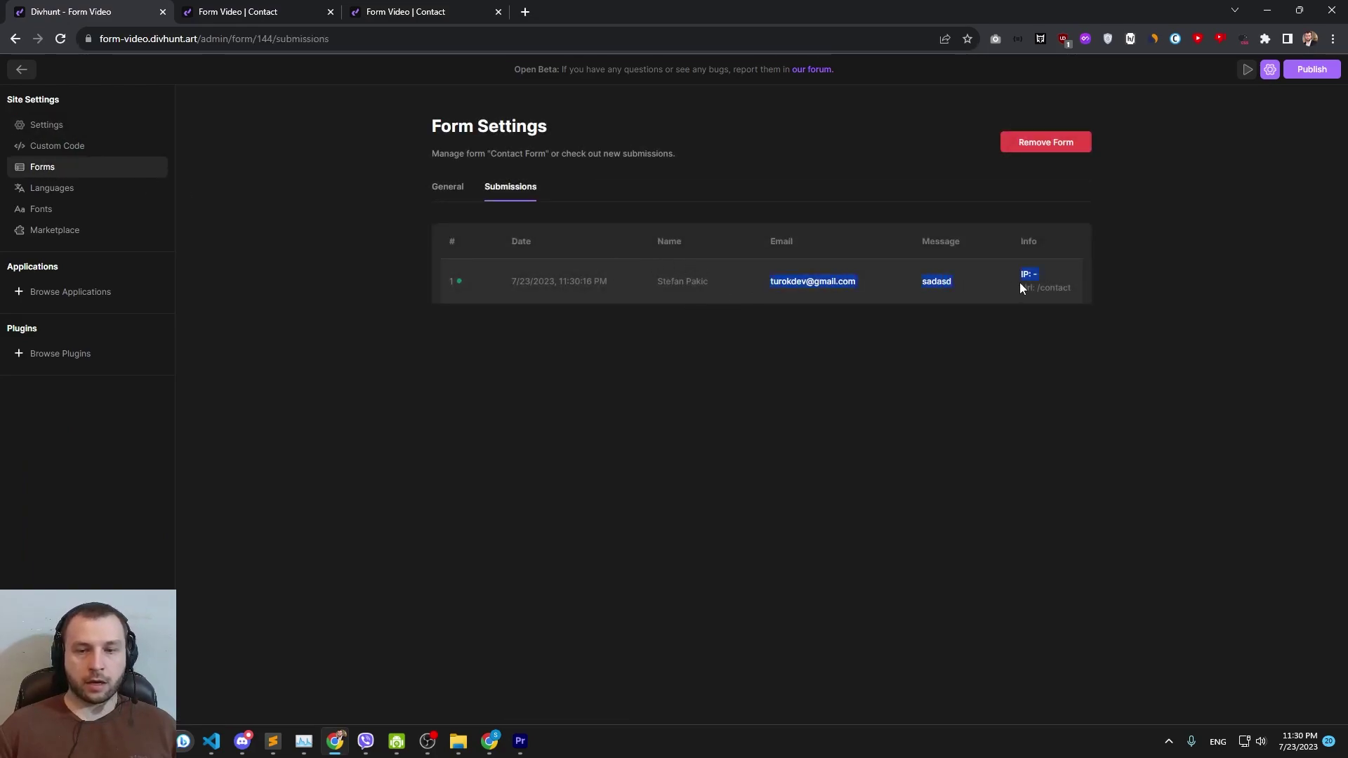
left_click(961, 301)
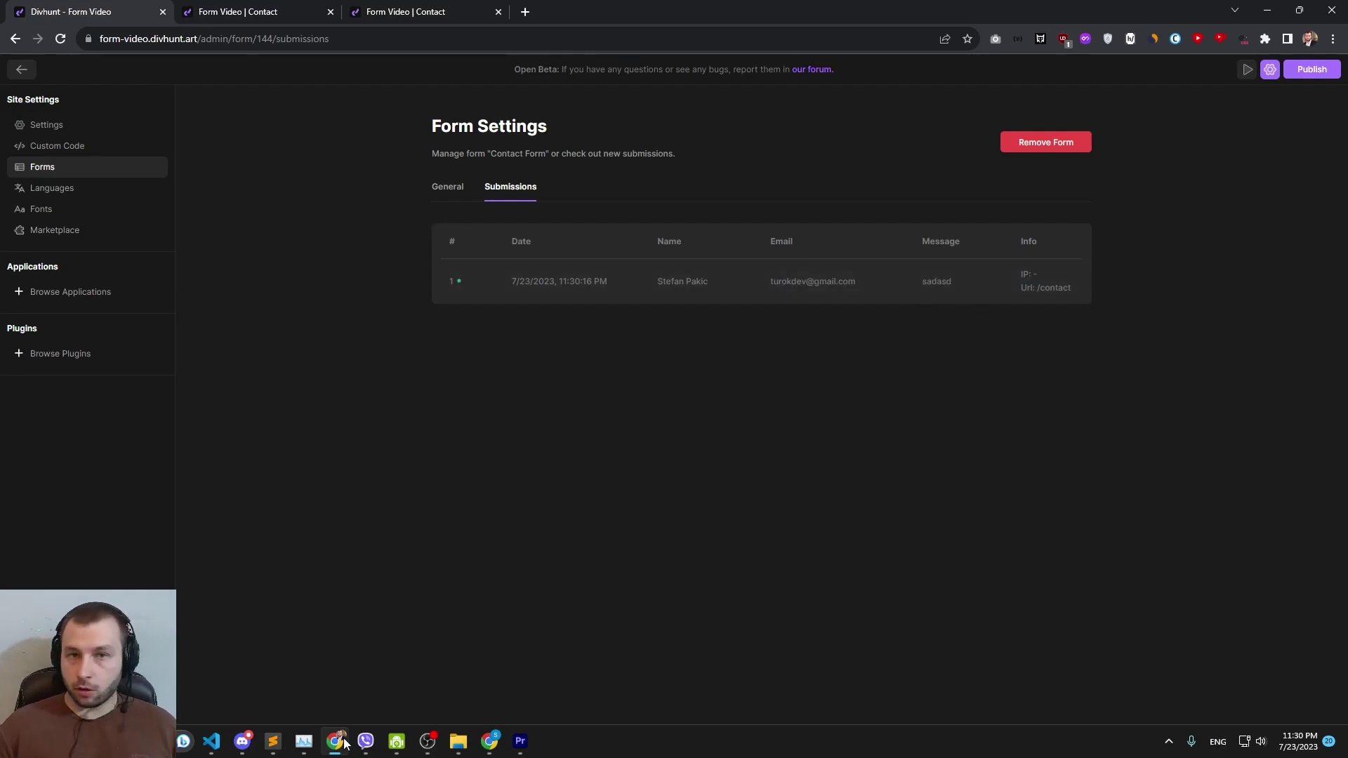
left_click(489, 741)
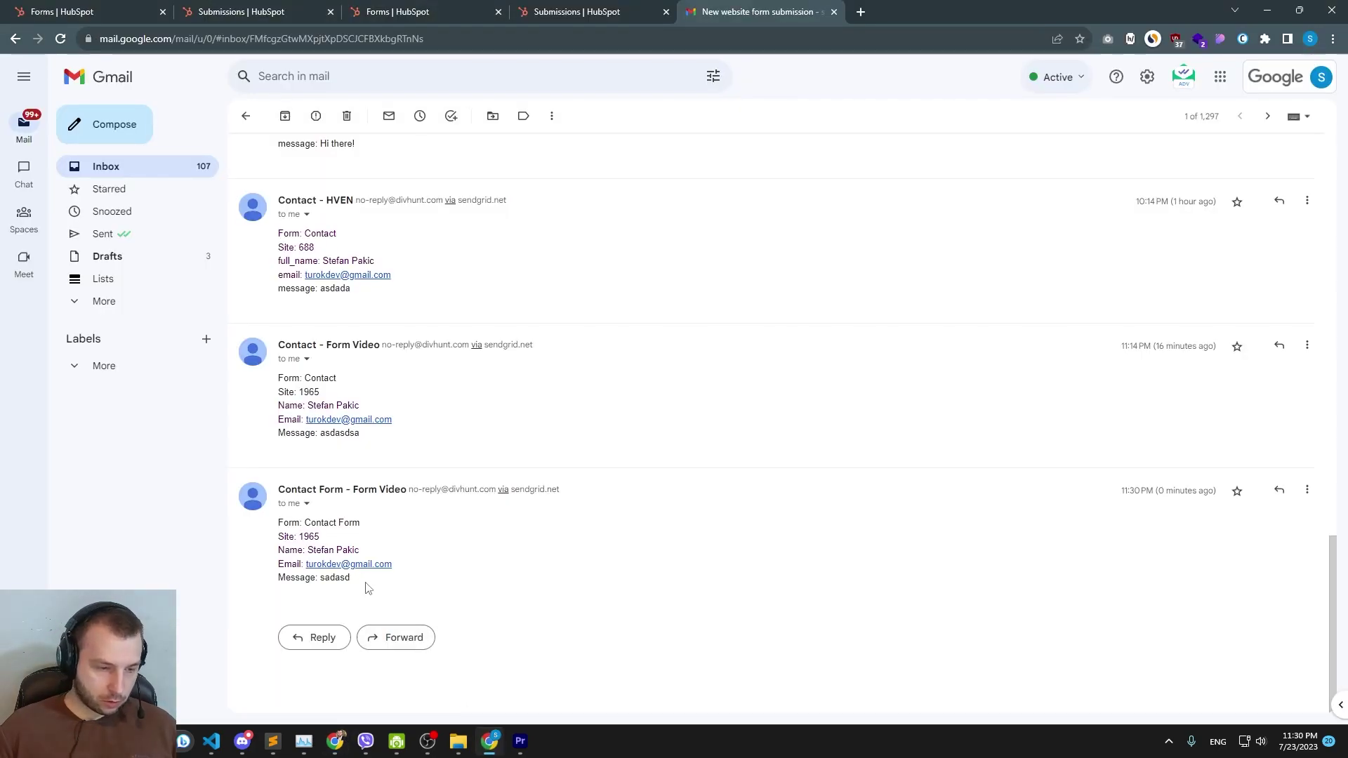
Read the Gmail notification's email, message and arrival time.
left_click_drag(365, 587, 334, 565)
left_click(500, 531)
left_click_drag(1128, 486, 1158, 491)
left_click(1198, 507)
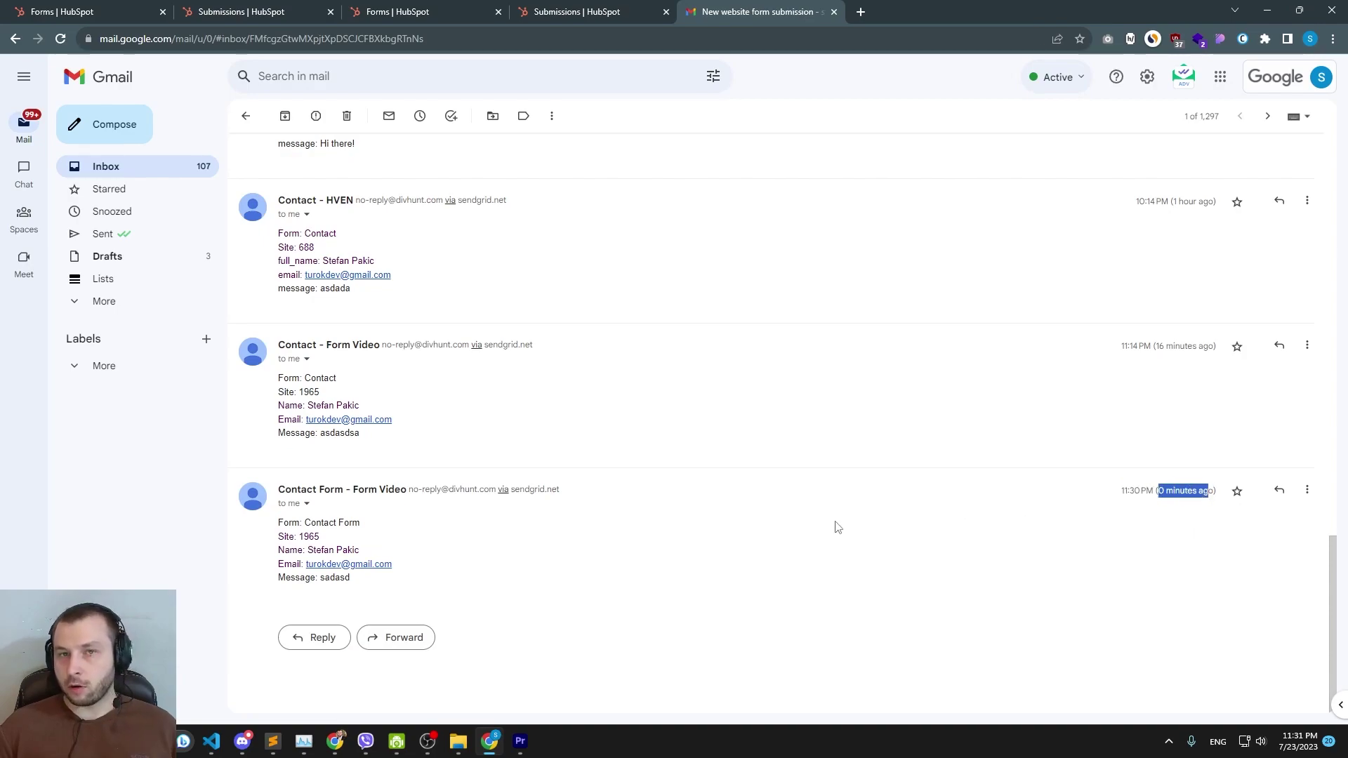
left_click_drag(384, 591, 333, 536)
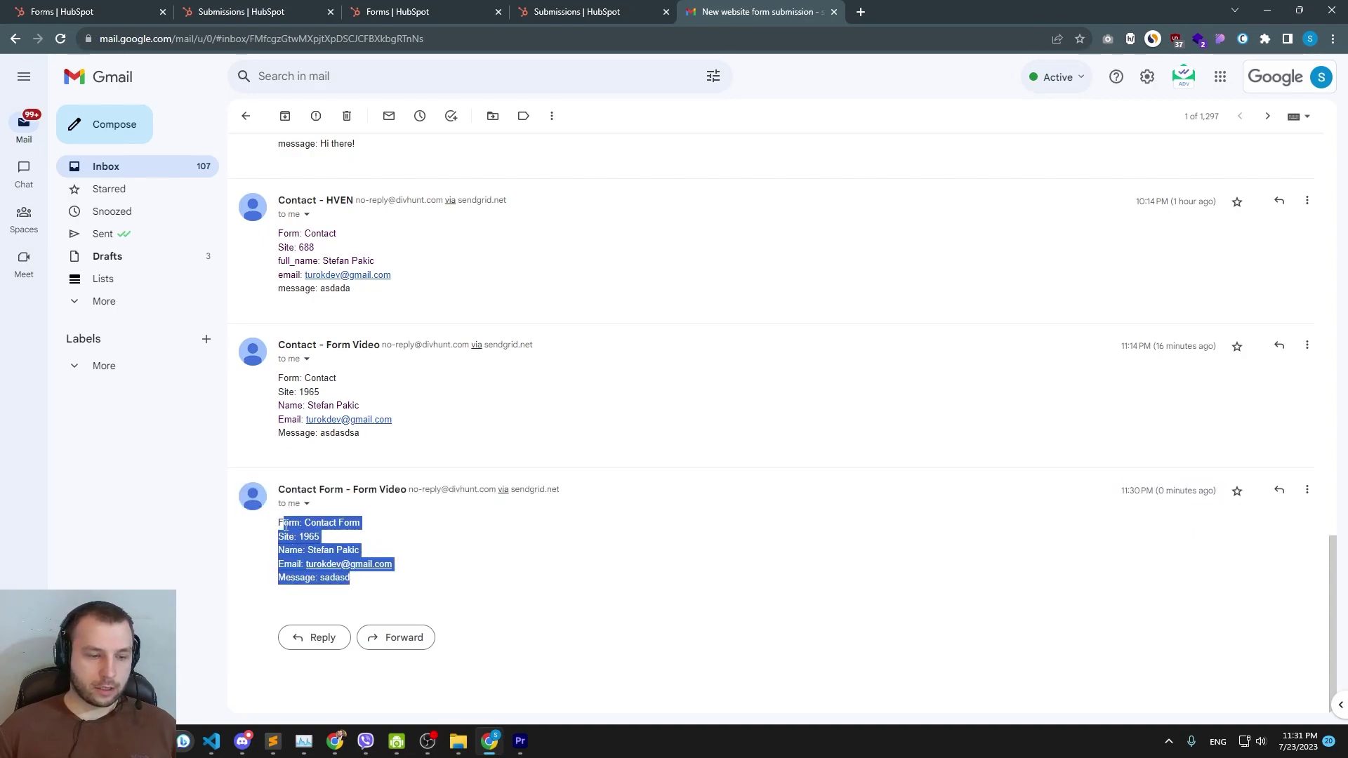
left_click(484, 545)
Return to Divhunt's builder and select the form on the Contact page.
key("alt+Tab")
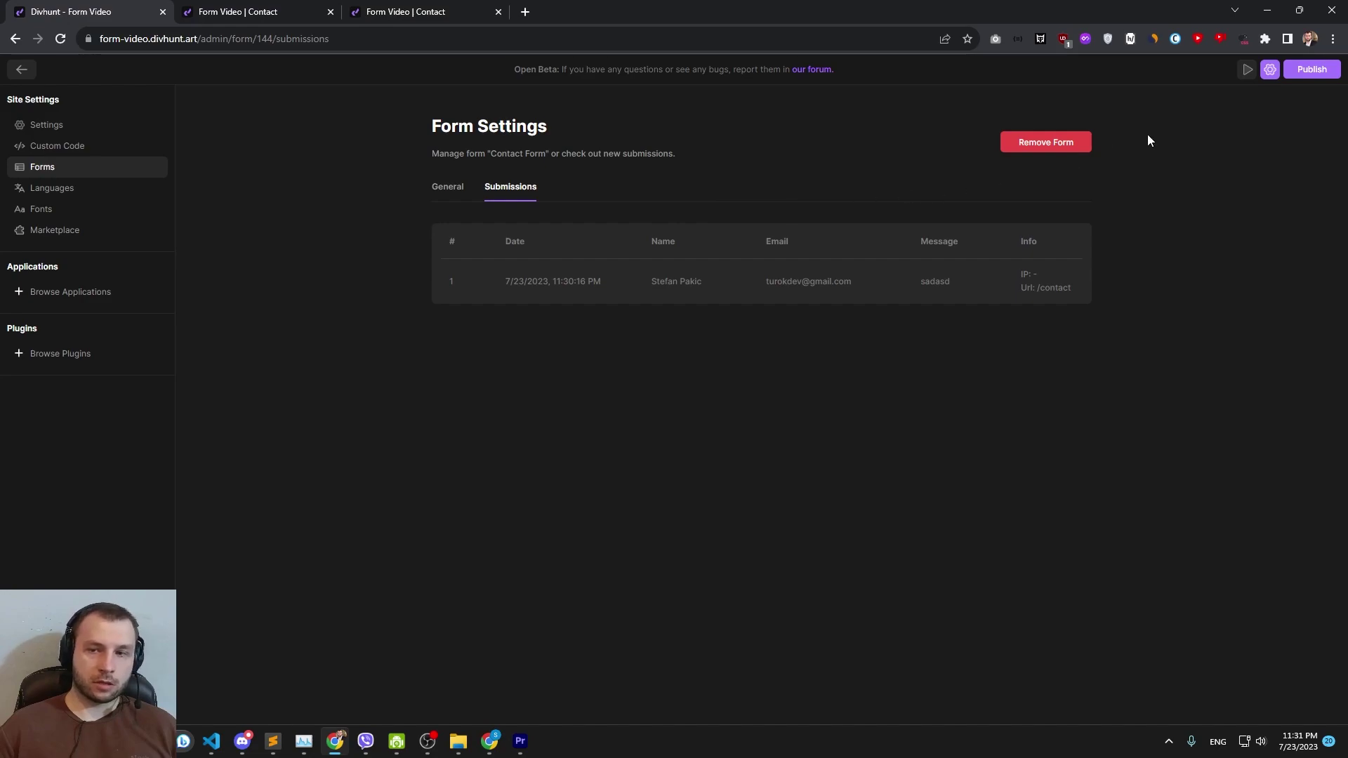
left_click(1269, 78)
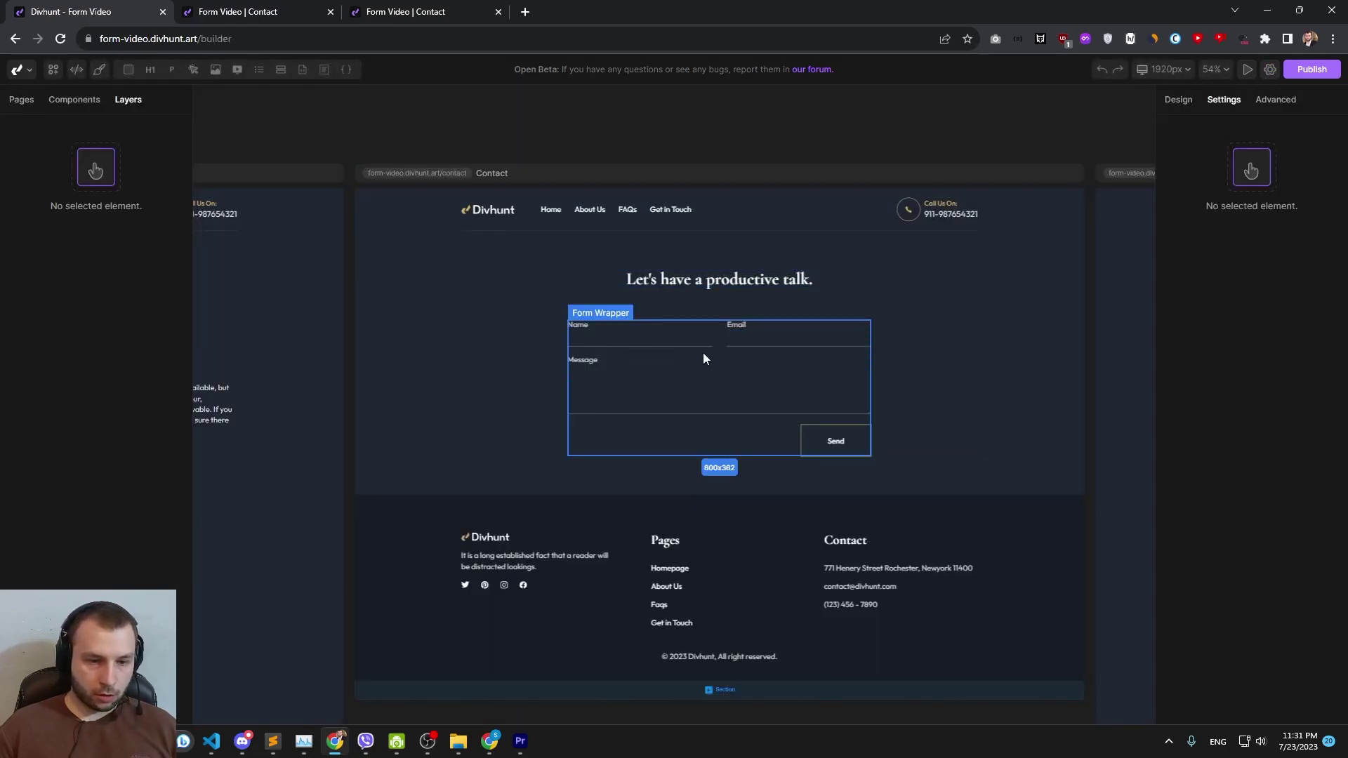
left_click(720, 343)
Inspect the plain 'Thank you.' line on the live Contact page, then return to the builder.
left_click(231, 11)
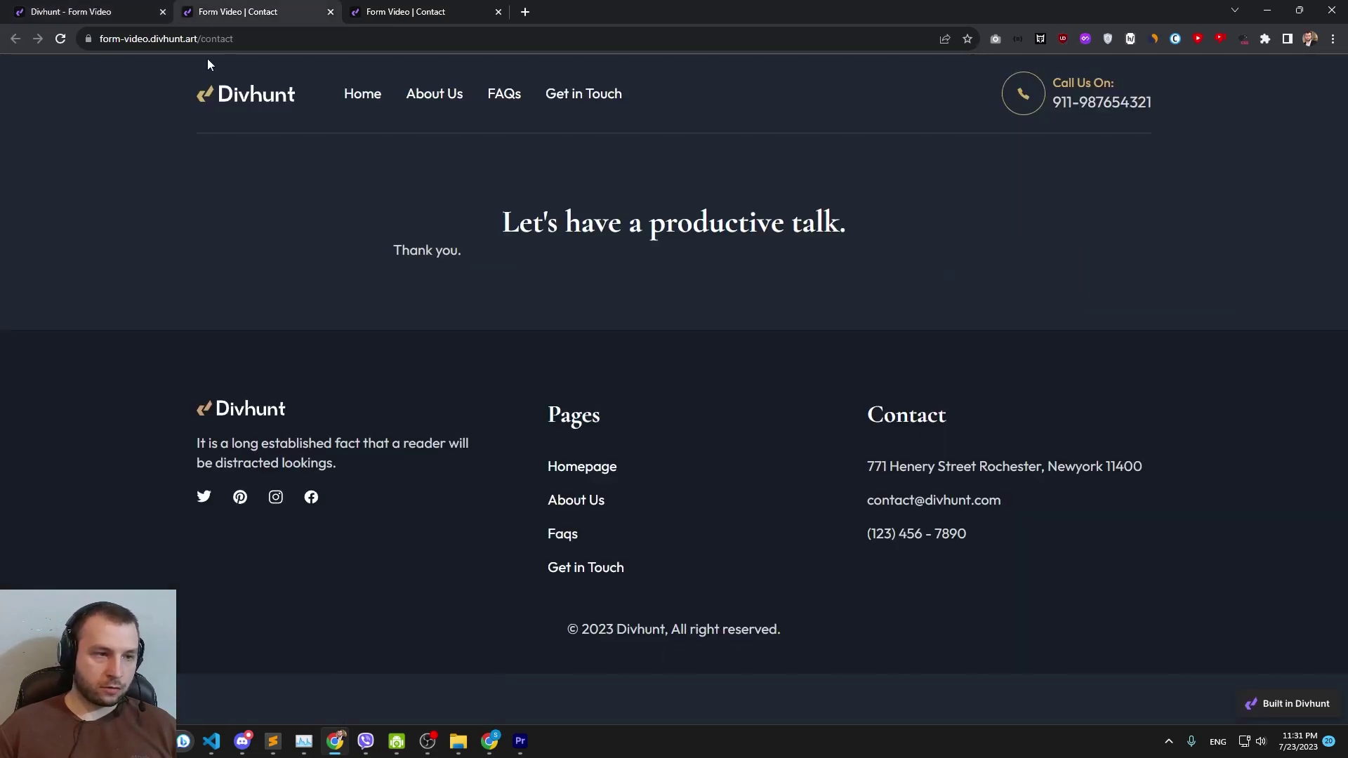
triple_click(429, 259)
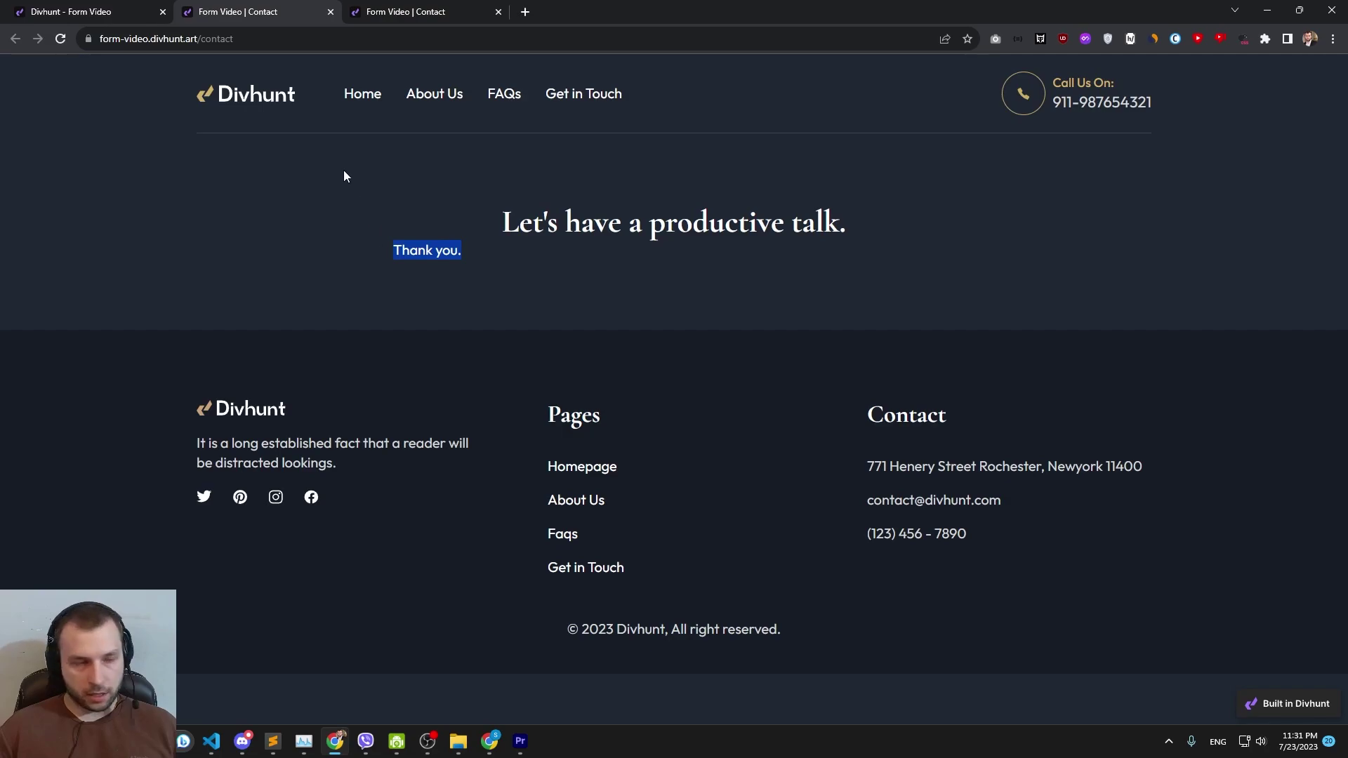
left_click(138, 10)
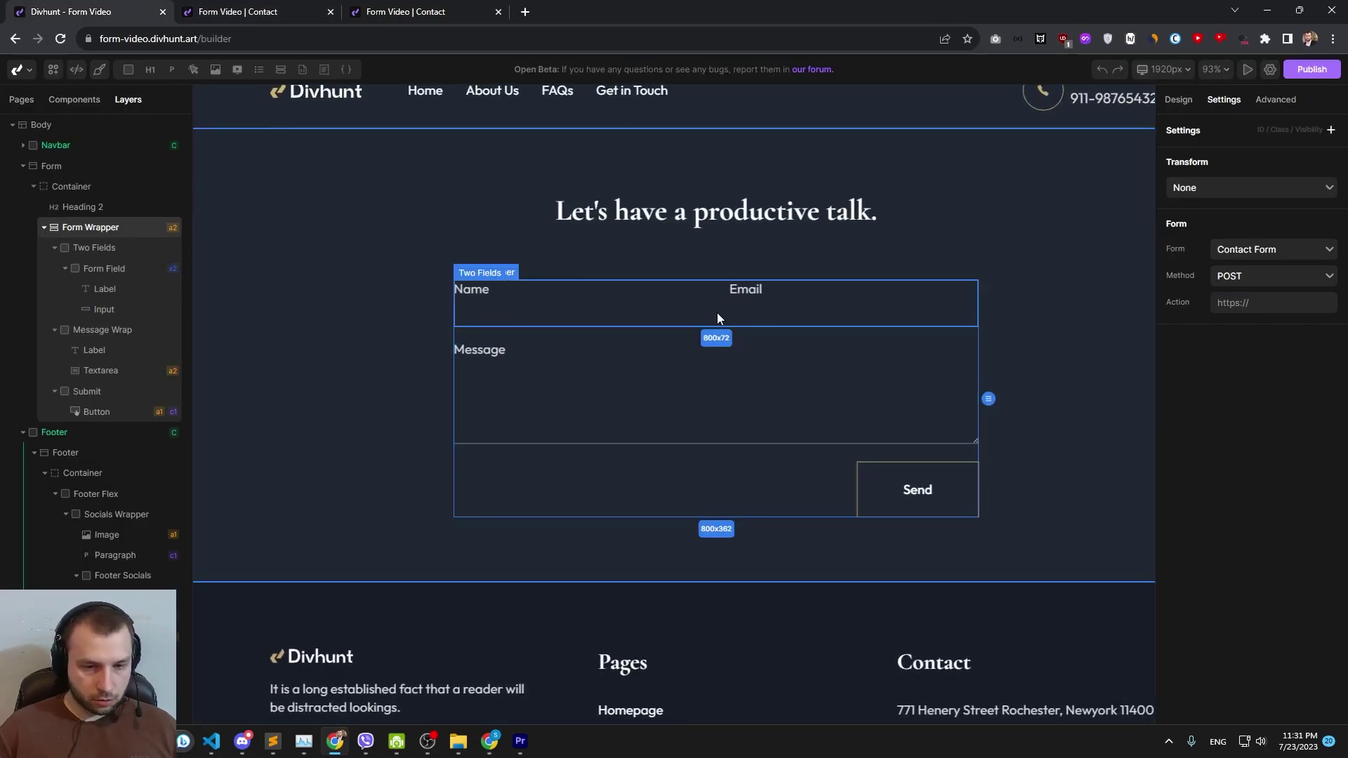
Add an empty div after the submit area in the Form Wrapper and name it Success.
left_click(716, 310)
left_click(54, 248)
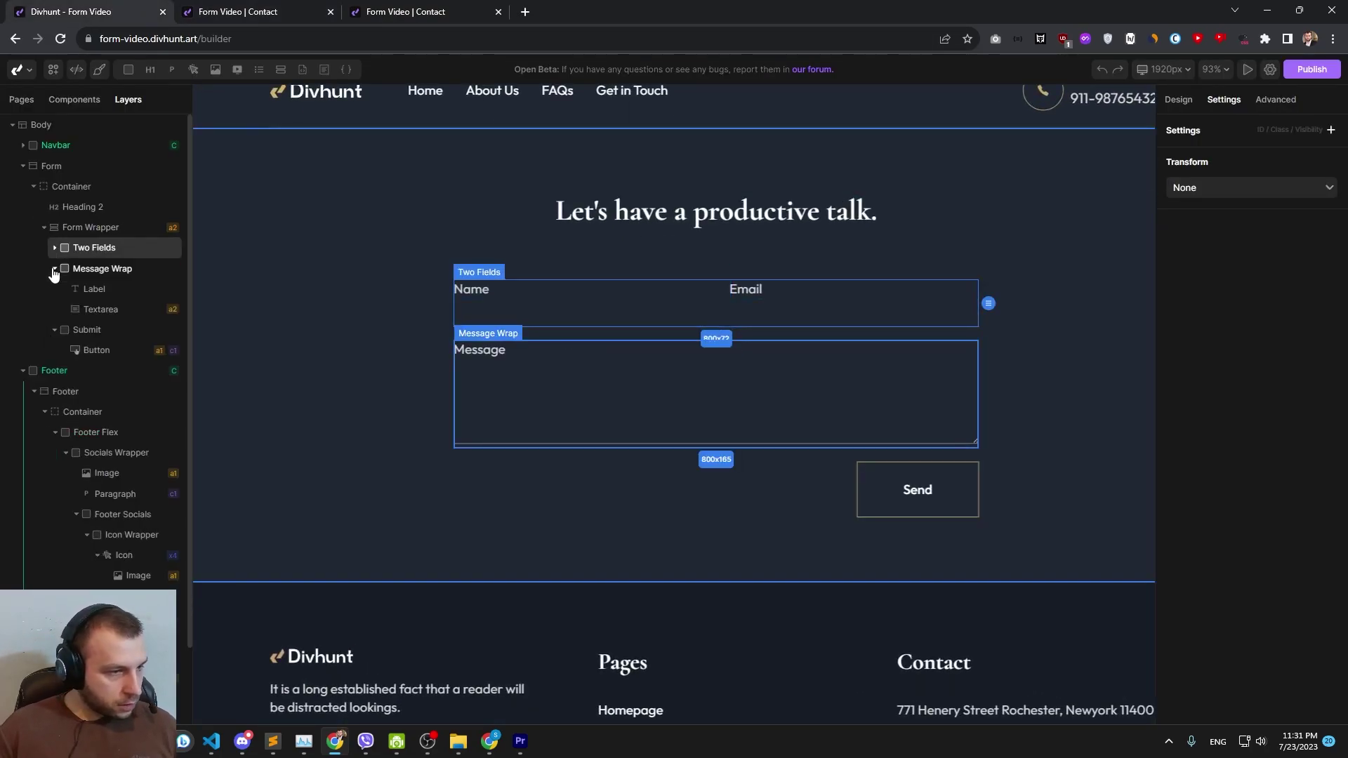
left_click(54, 268)
left_click(54, 289)
left_click(90, 228)
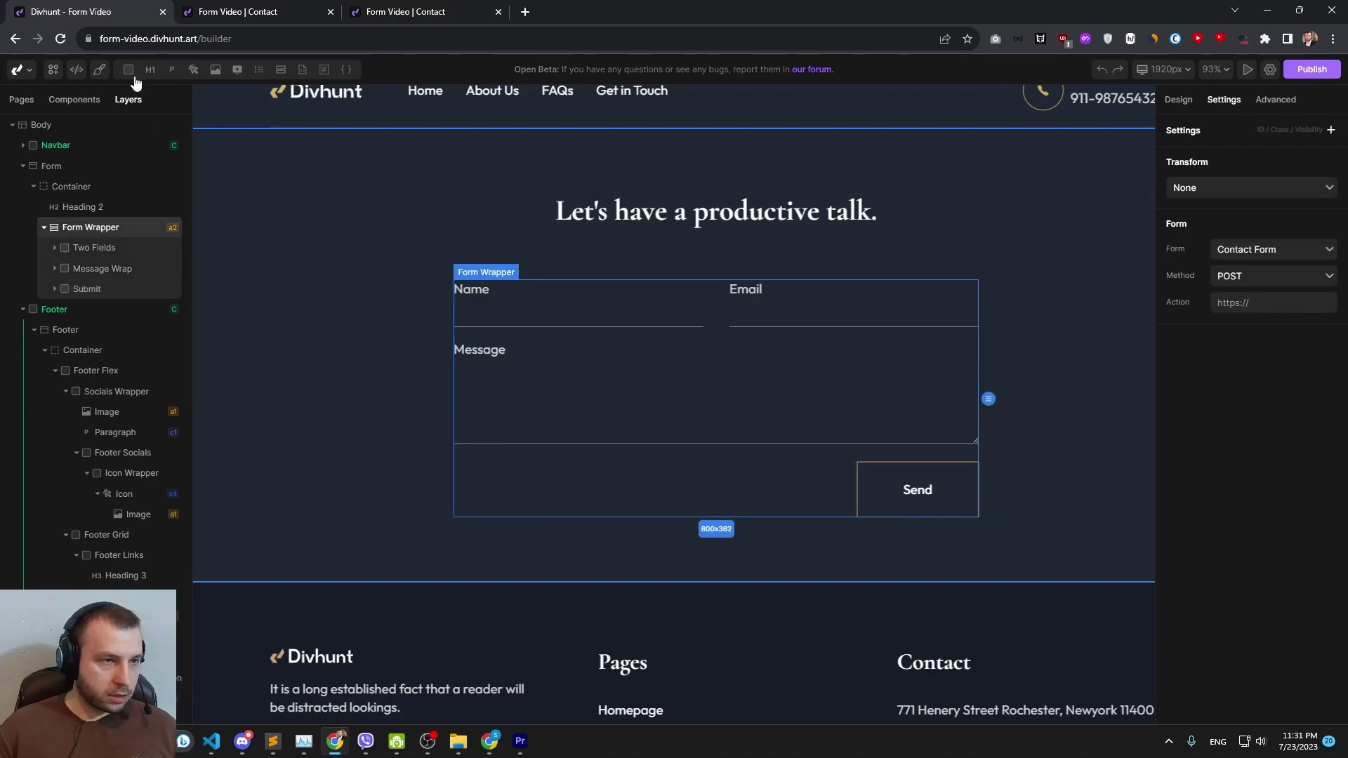
left_click(129, 69)
right_click(76, 311)
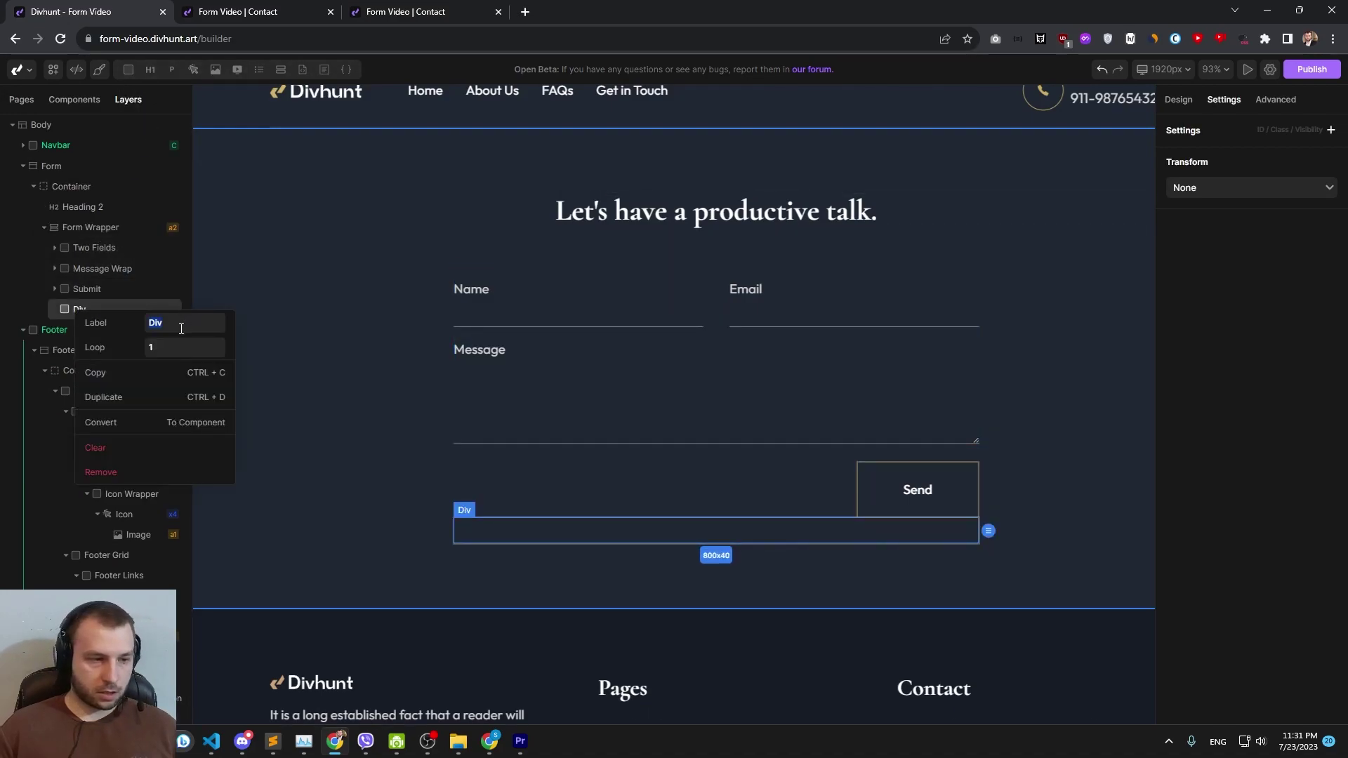
type("Success")
key("Return")
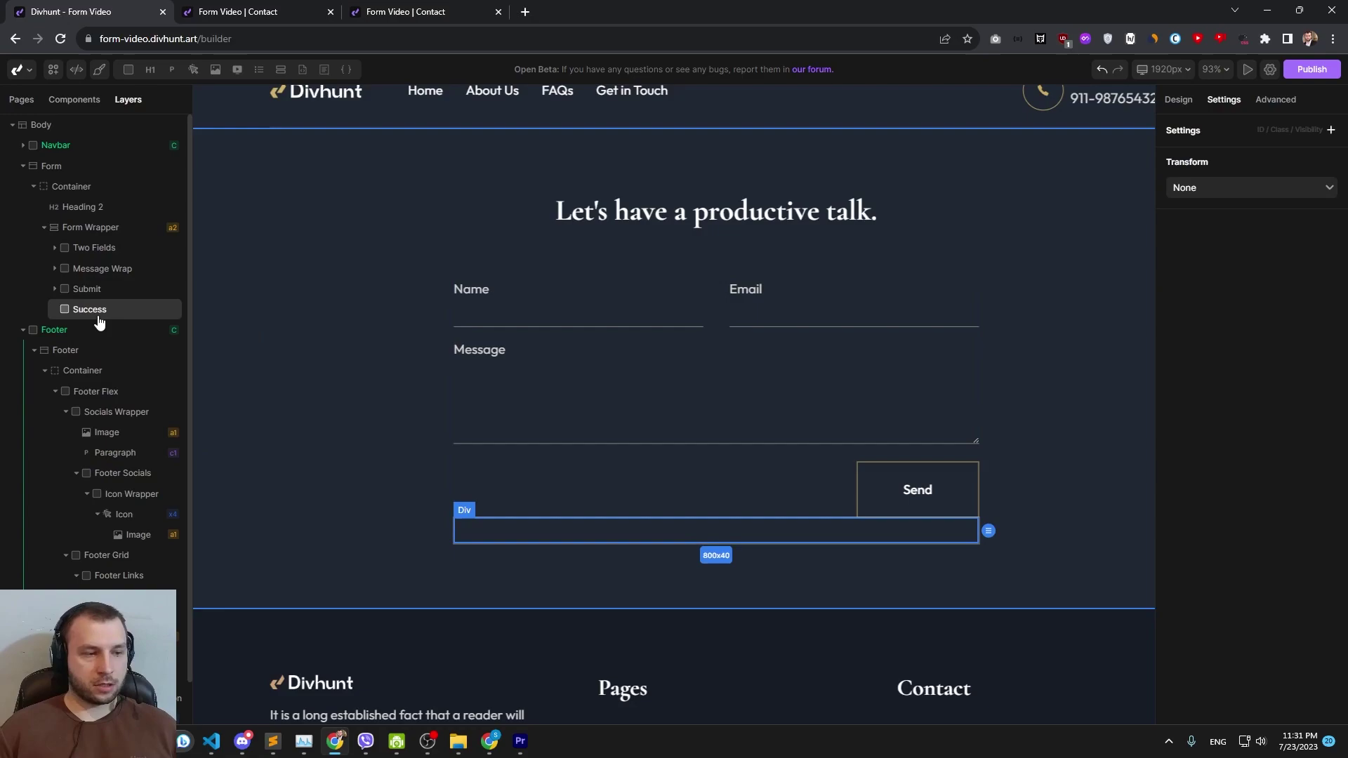
Put an image and a paragraph reading 'Thank you.' inside the Success div.
left_click(215, 68)
left_click(172, 69)
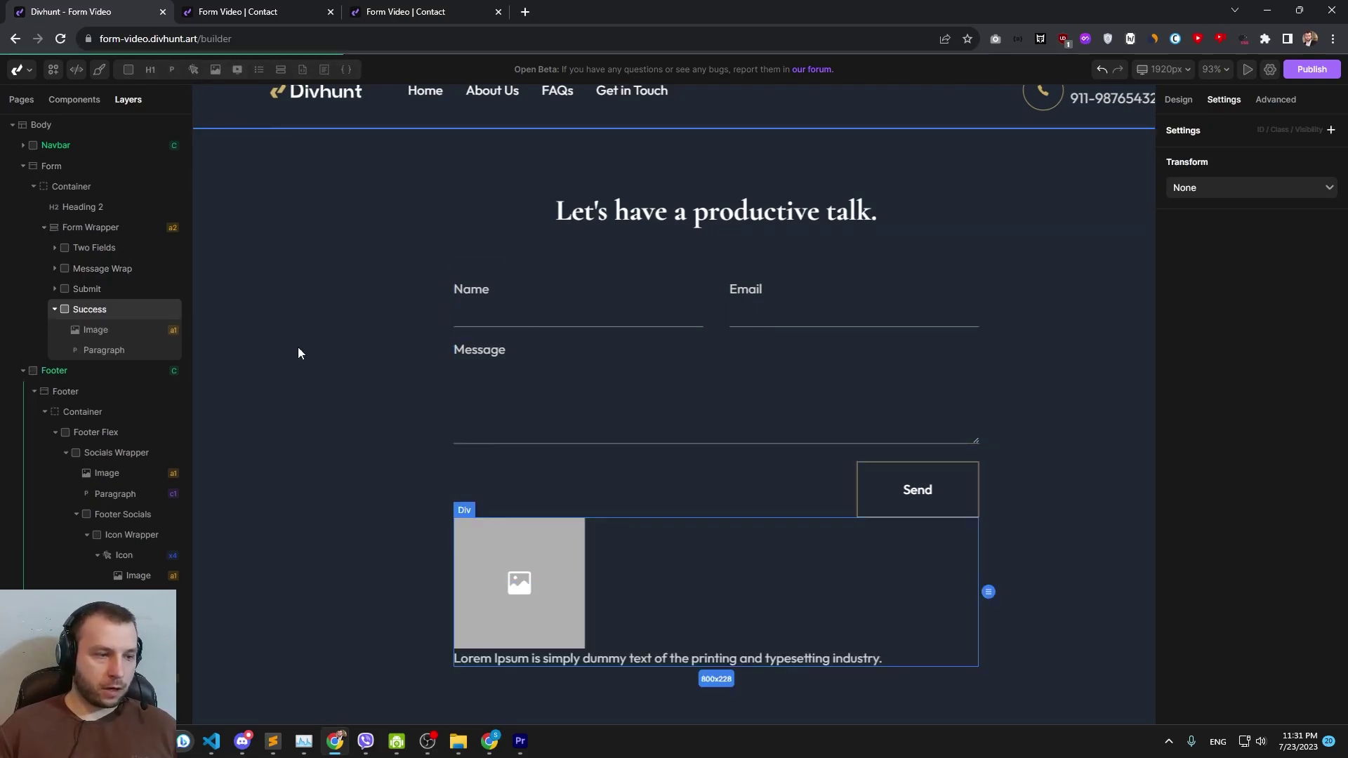
scroll(617, 596, "down", 1)
left_click(612, 587)
triple_click(610, 586)
type("Thank you.")
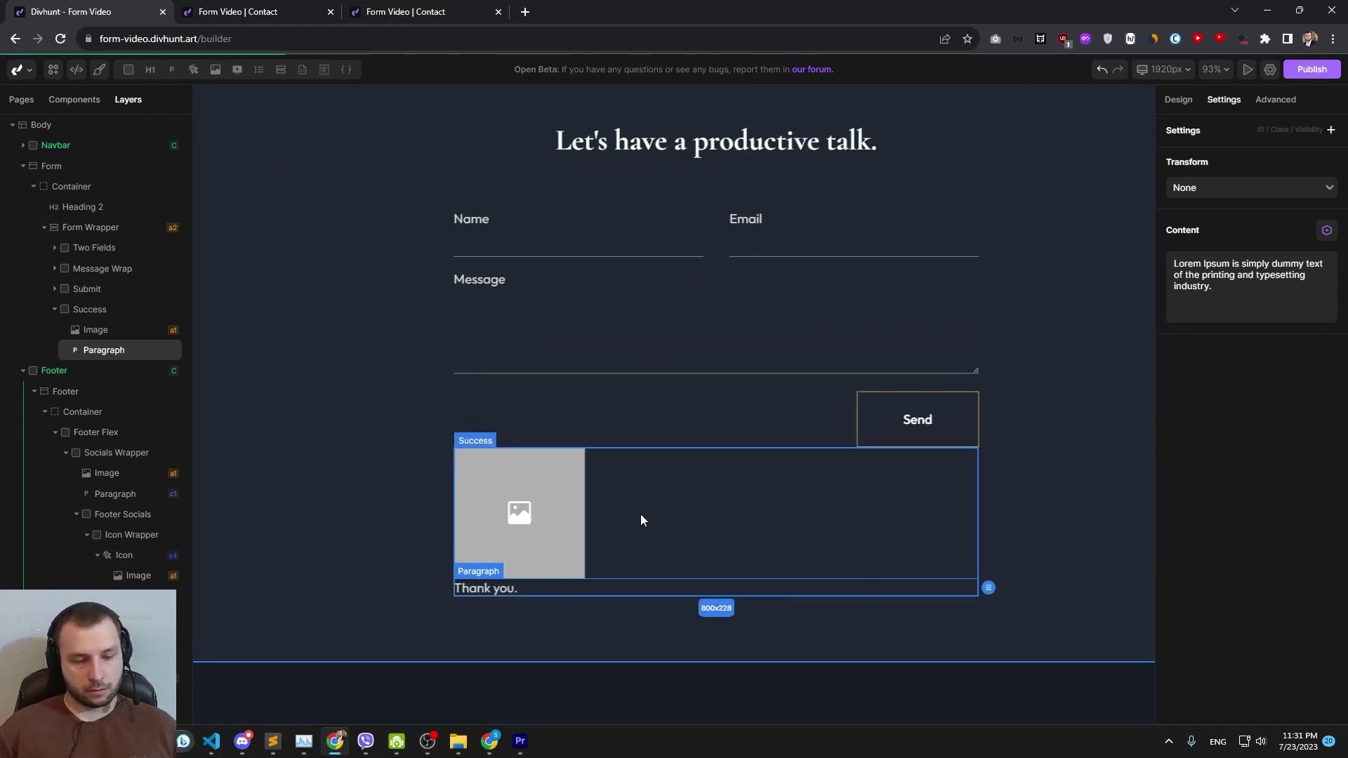
Set the Success image's source to the uploaded checkmark image.
left_click(640, 519)
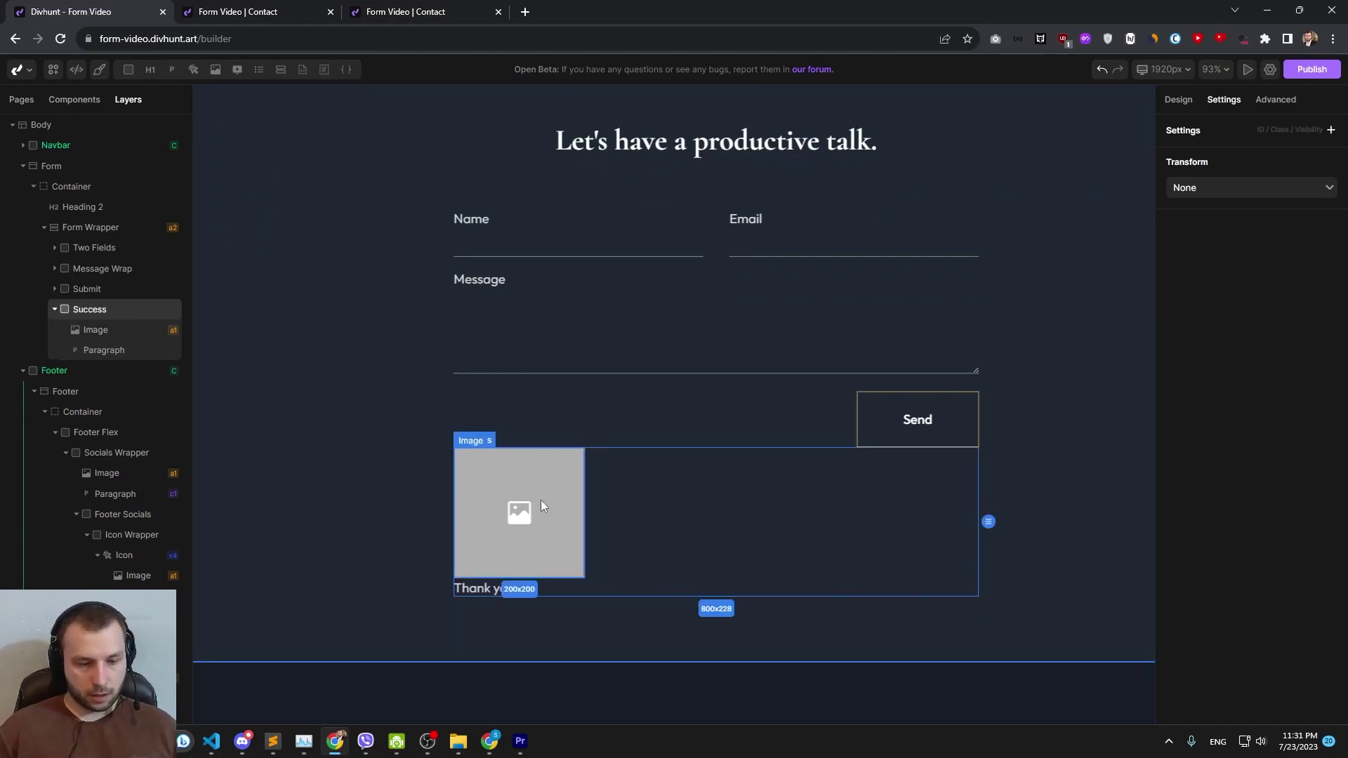
left_click(541, 500)
left_click(1263, 307)
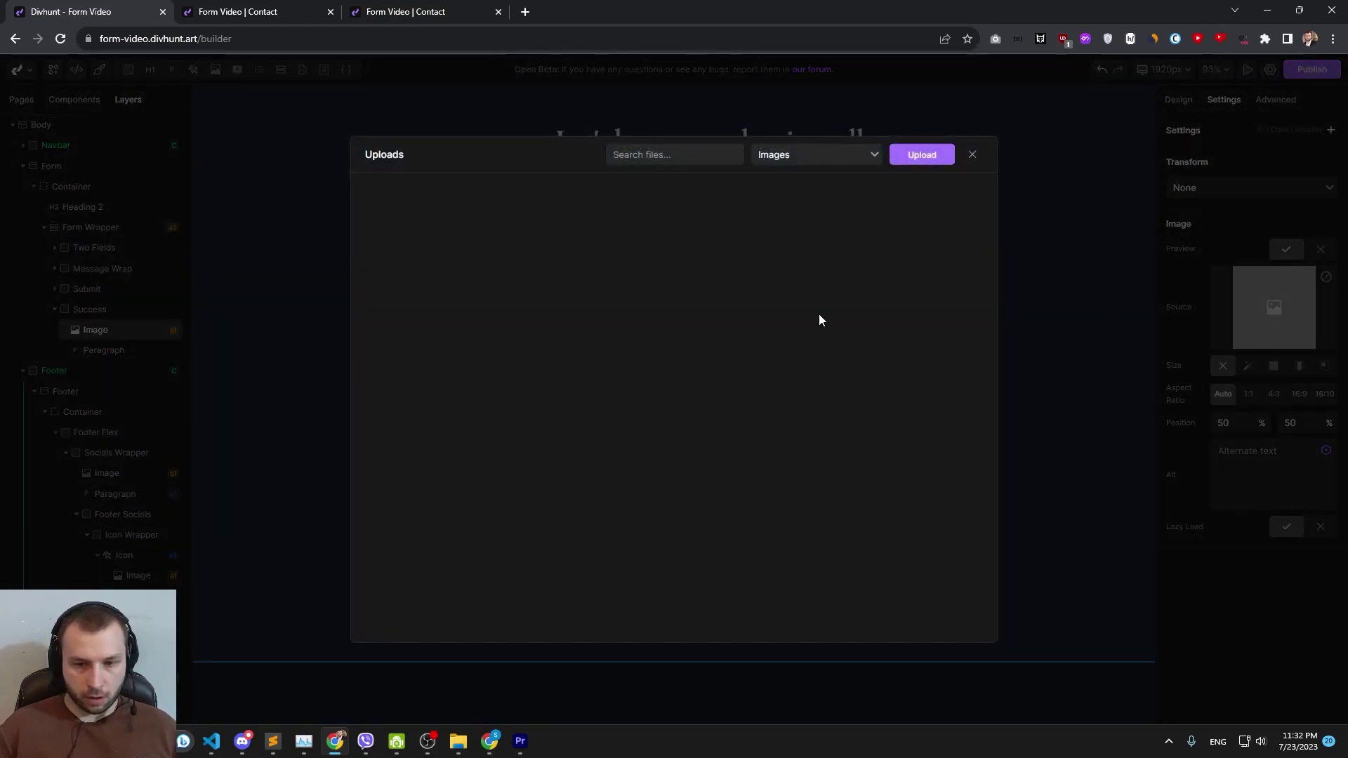
left_click(918, 163)
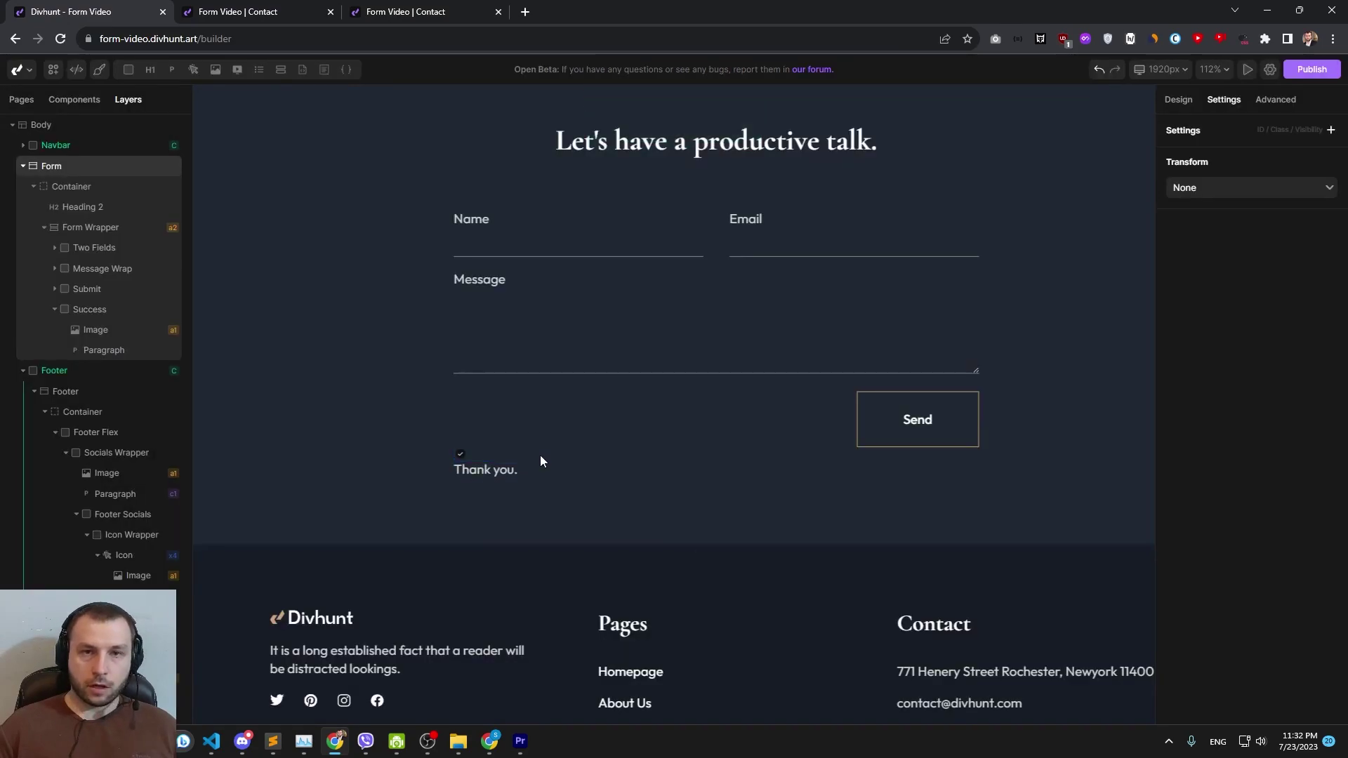
scroll(541, 455, "up", 5)
left_click(420, 456)
scroll(473, 465, "up", 2)
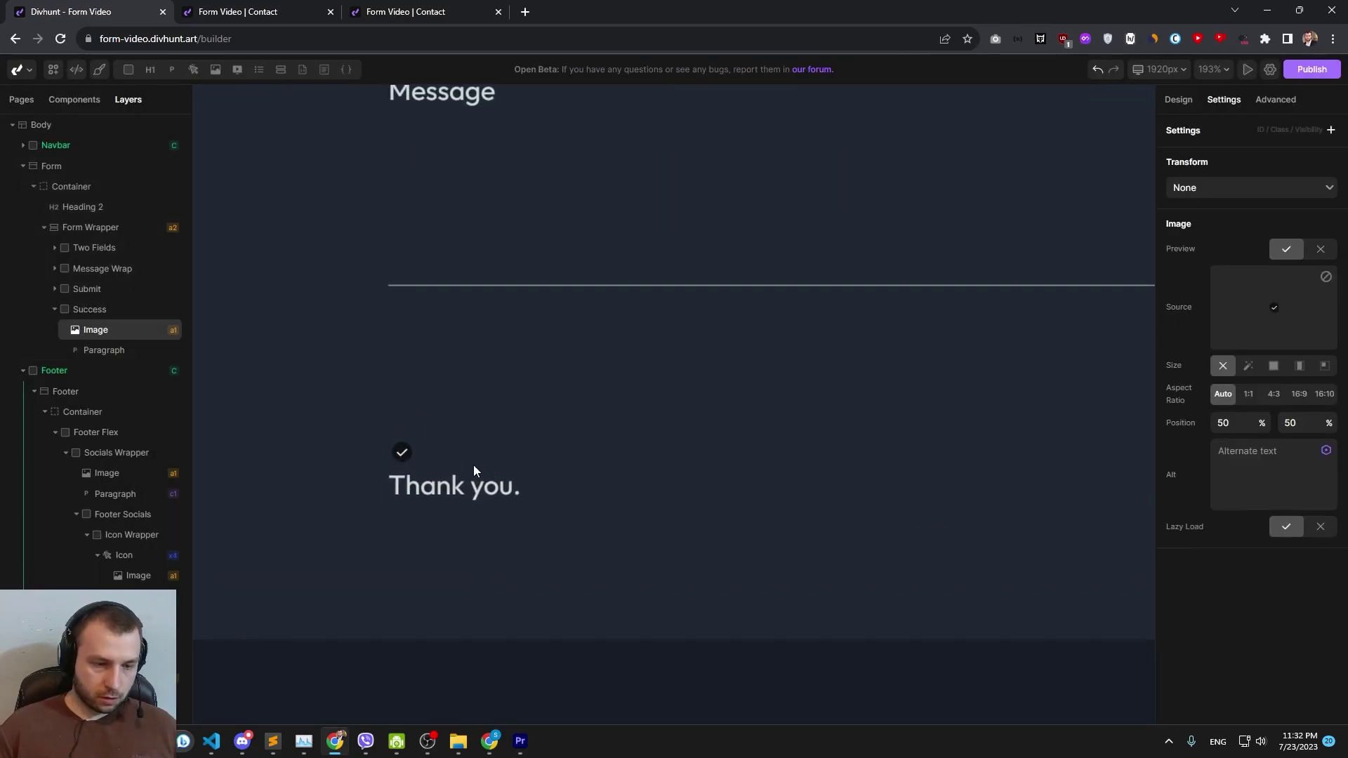
left_click(483, 462)
Give the Success block 36px padding and a centred flex column layout.
left_click(1178, 99)
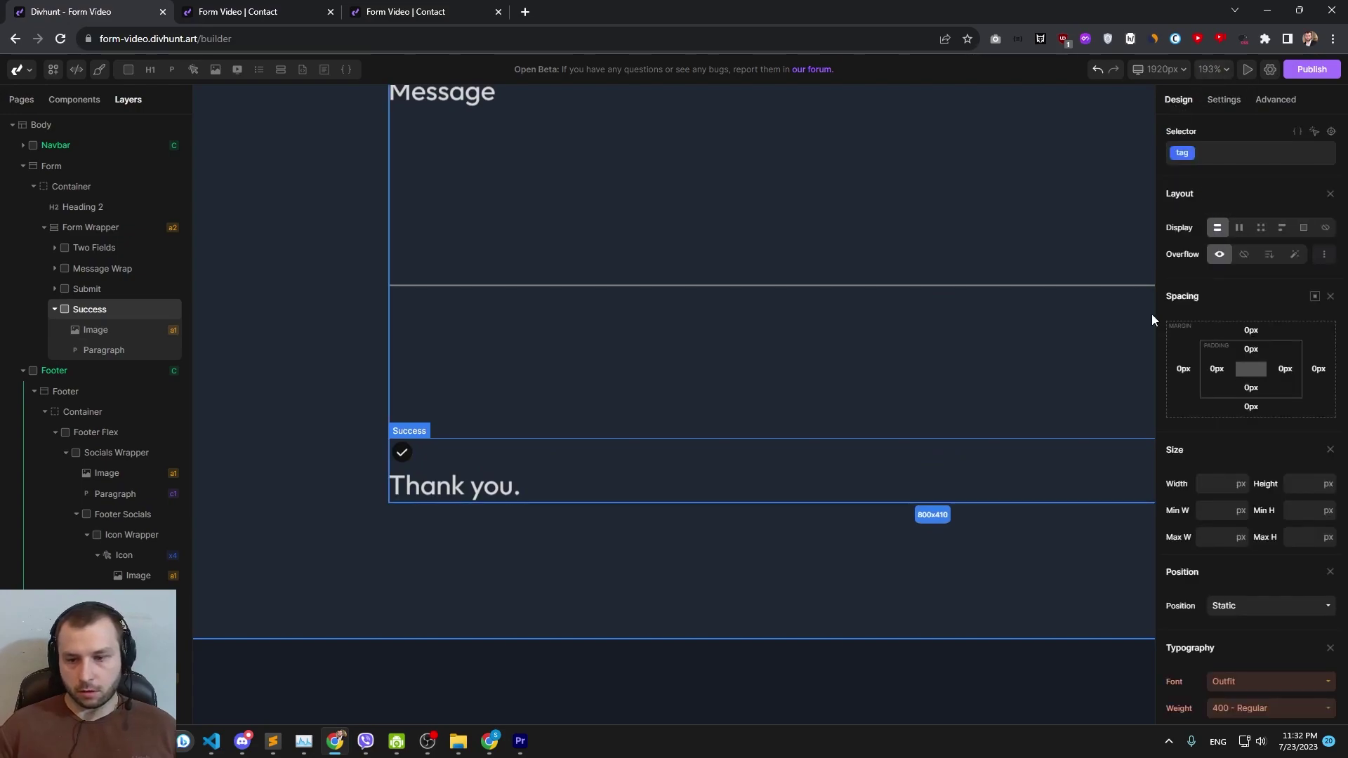
left_click_drag(1274, 364, 1267, 372)
left_click(1240, 228)
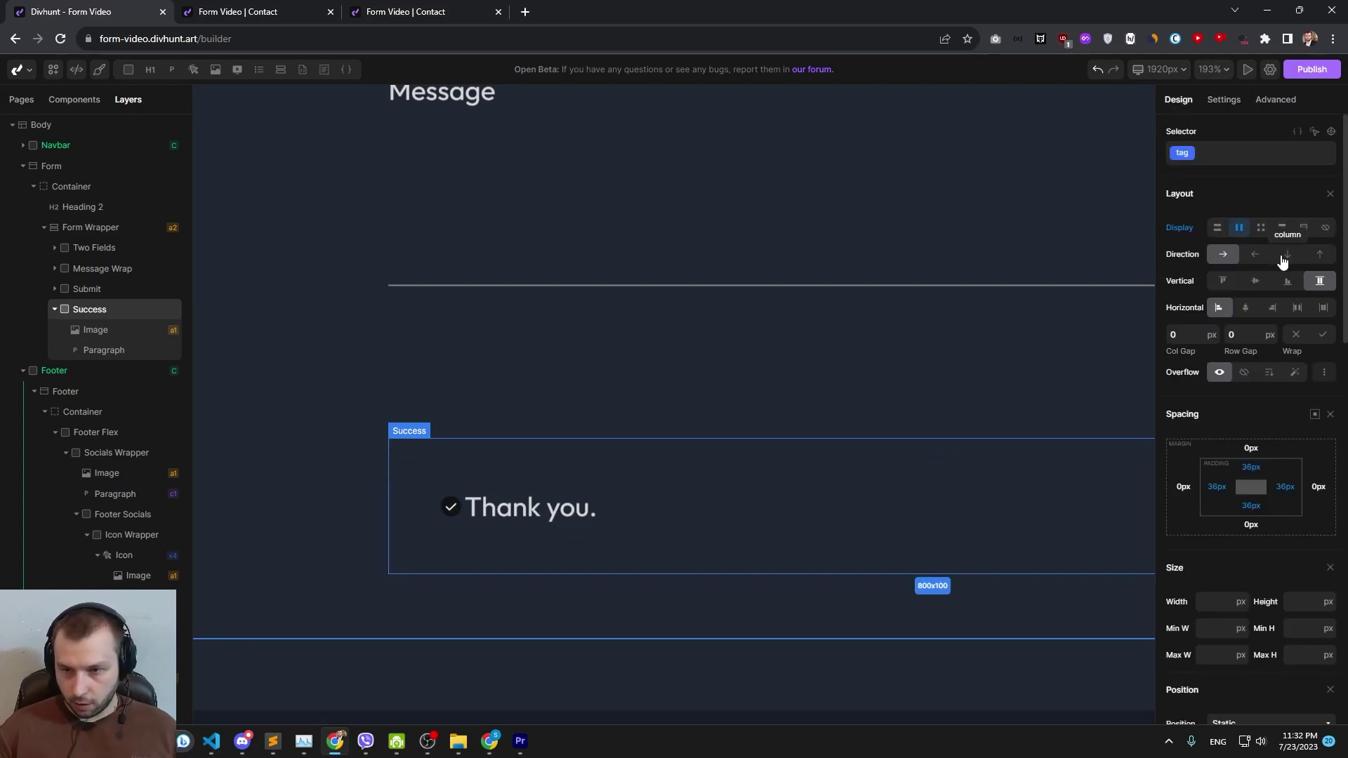
left_click(1288, 254)
left_click(1255, 280)
left_click(1246, 307)
scroll(1135, 385, "down", 4)
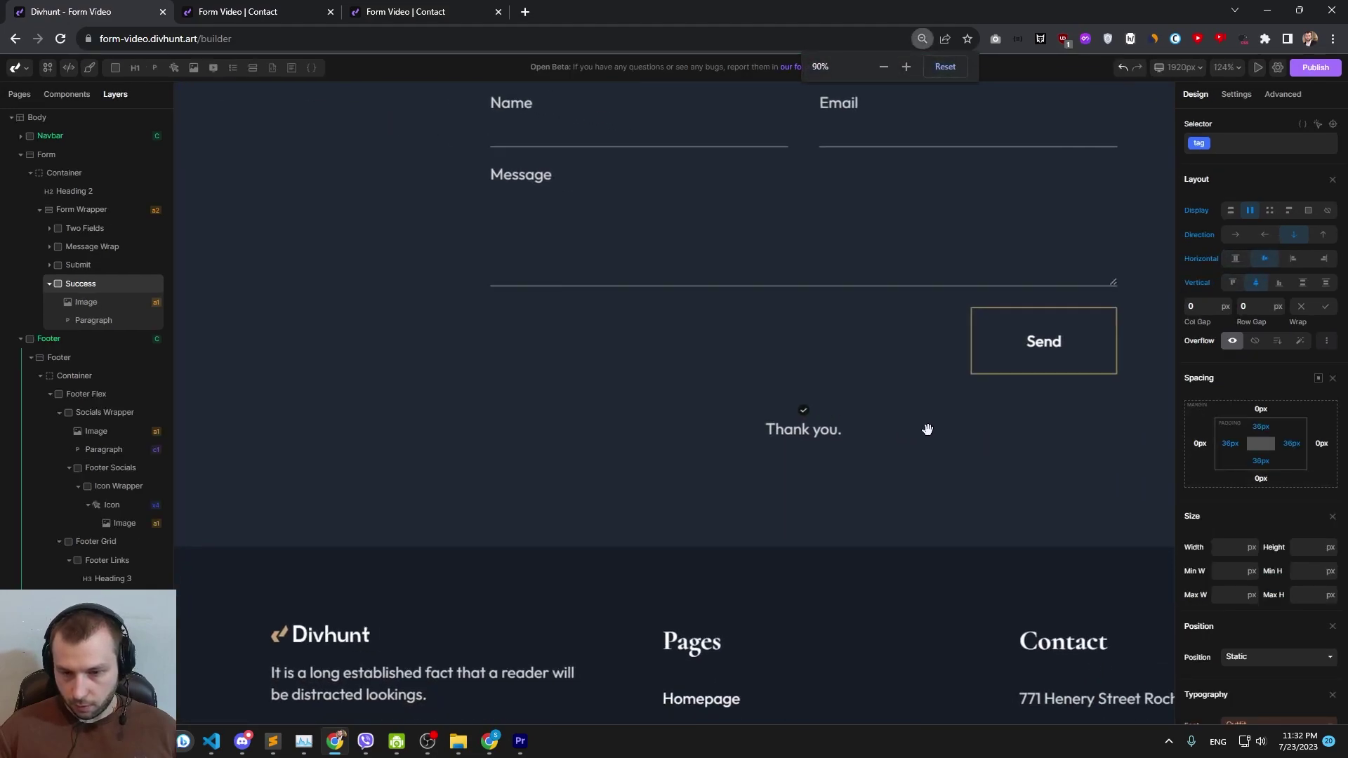
scroll(1257, 517, "down", 5)
Make the Success background white, its text black, with a 25px row gap.
left_click(1229, 573)
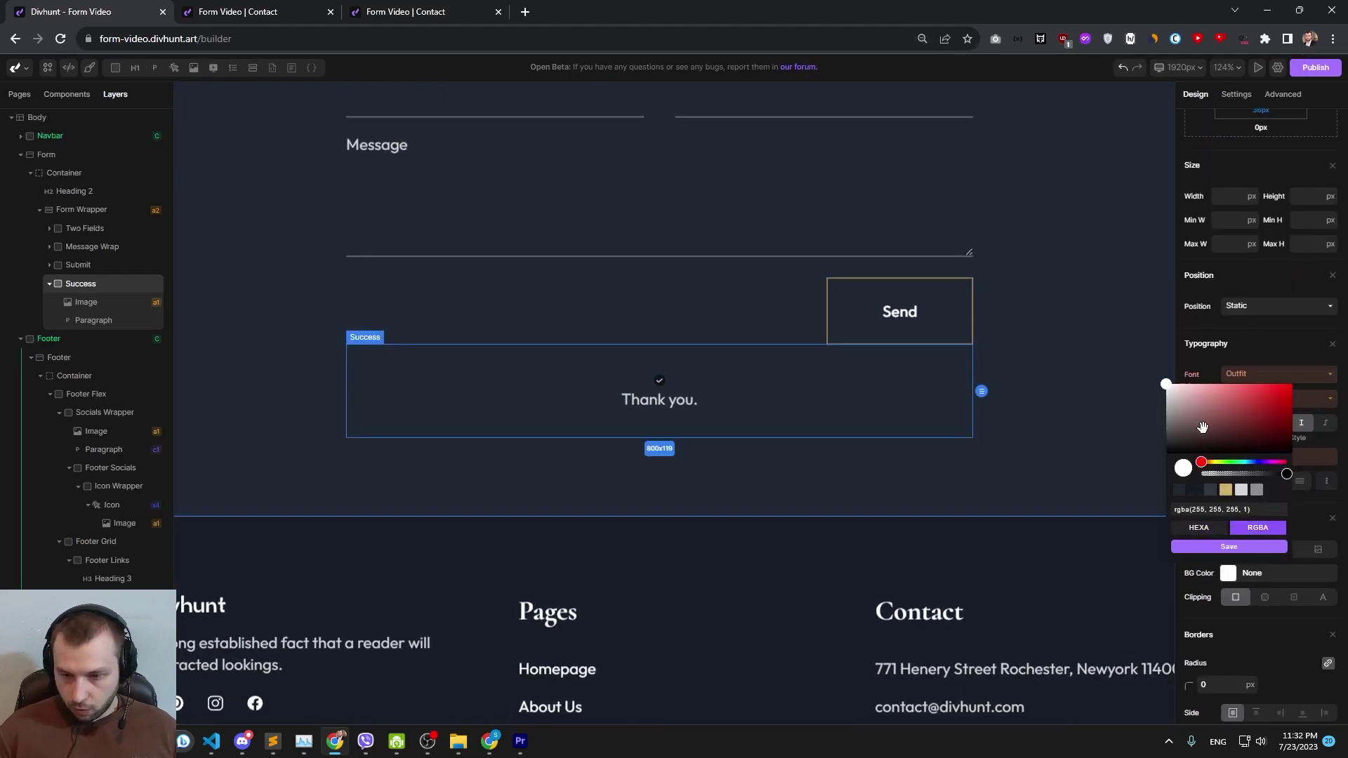
left_click_drag(1203, 428, 1111, 363)
left_click(1225, 548)
left_click(1228, 457)
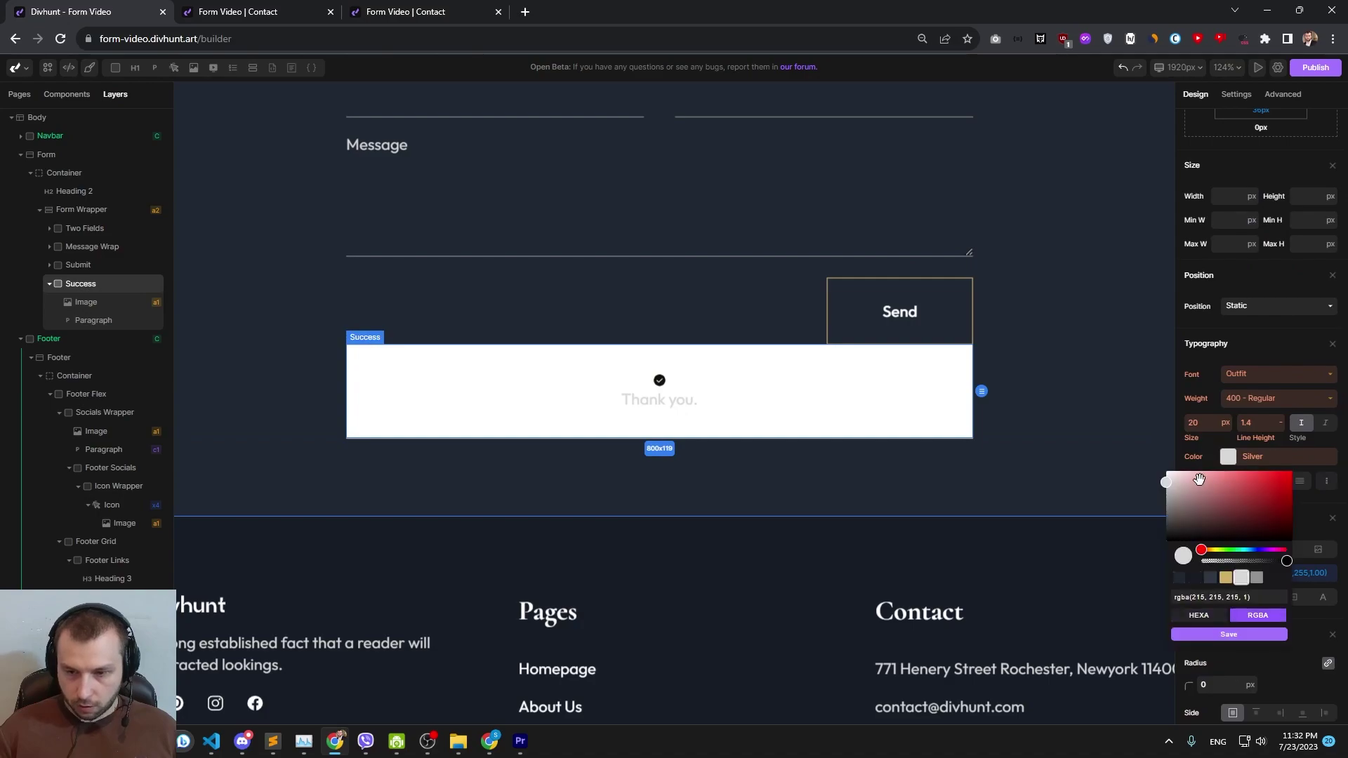
left_click_drag(1187, 491, 1164, 543)
left_click(1225, 634)
scroll(1256, 492, "up", 6)
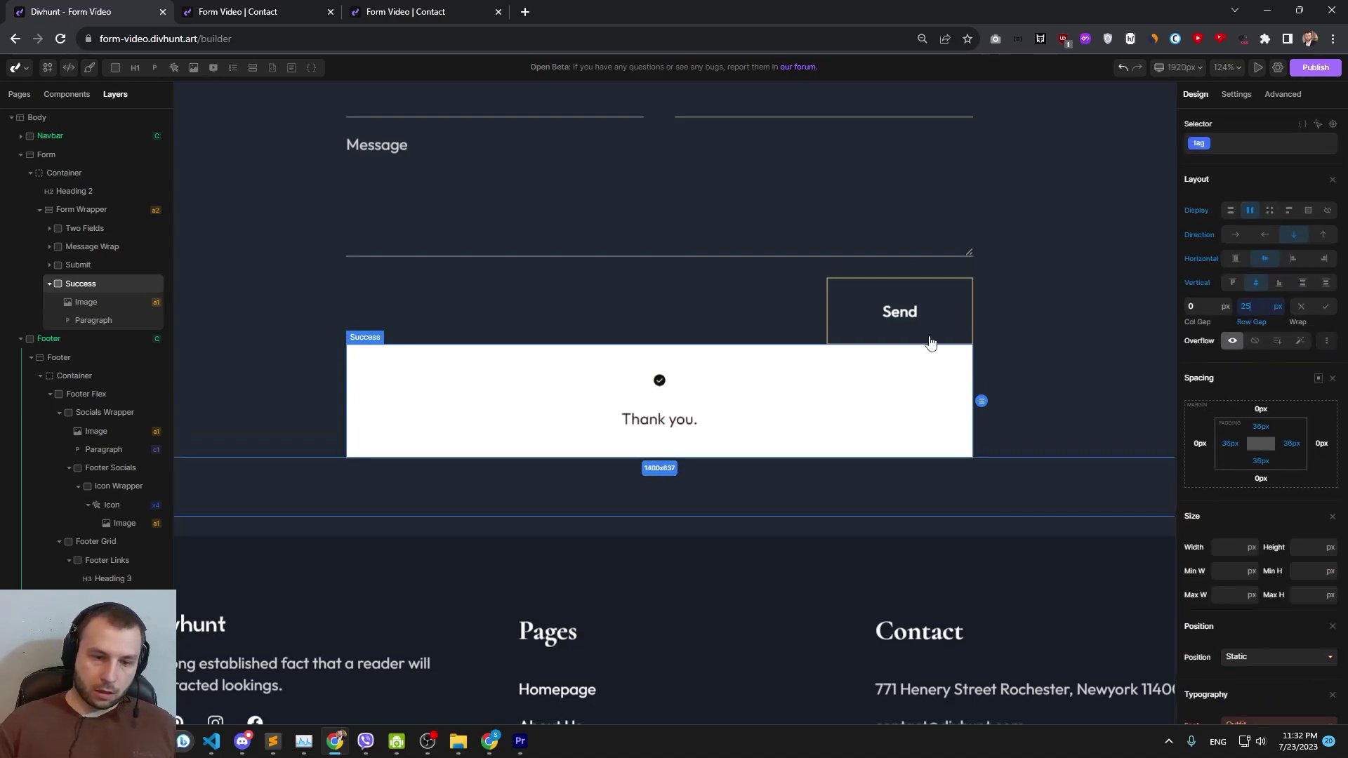
left_click(713, 457)
scroll(765, 406, "down", 5)
left_click(777, 397)
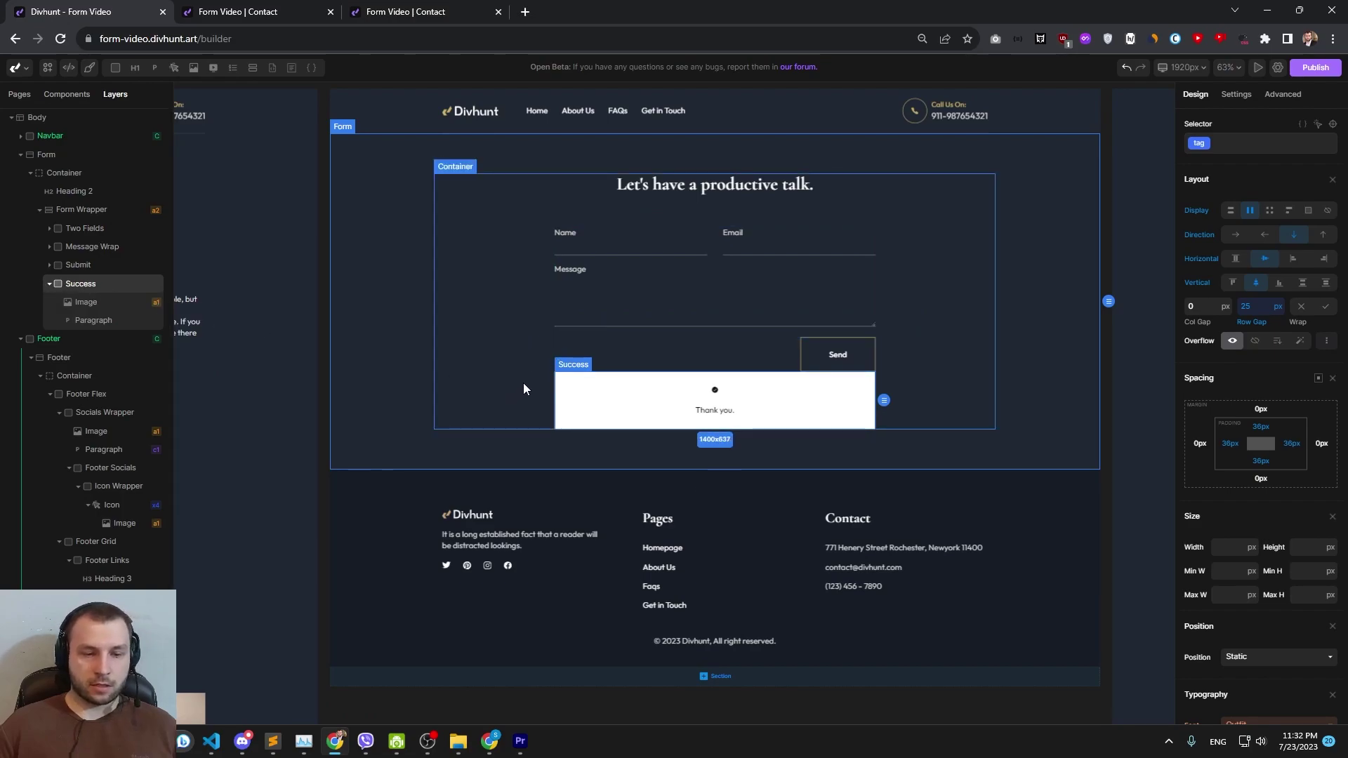
Add the dh-form-success class to the Success block via its selector field.
scroll(521, 357, "up", 5)
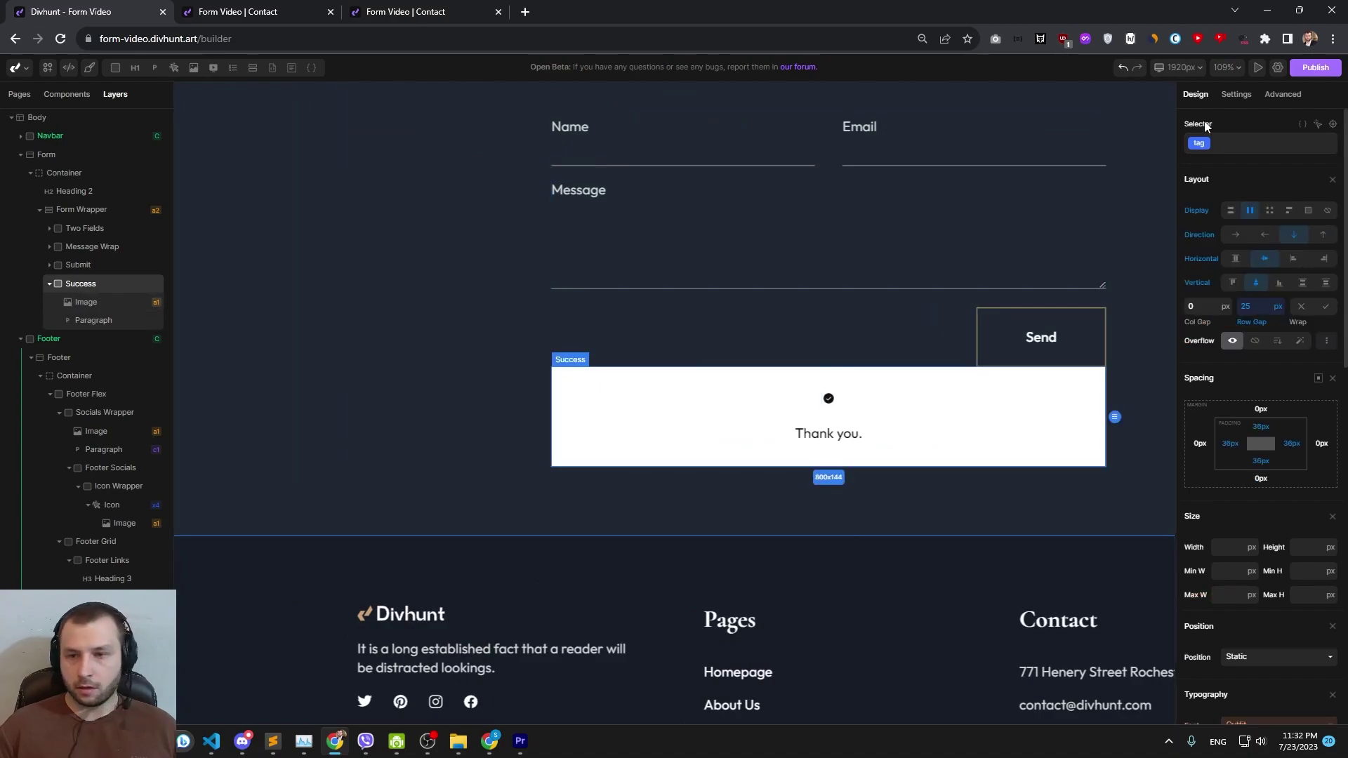
left_click(1233, 149)
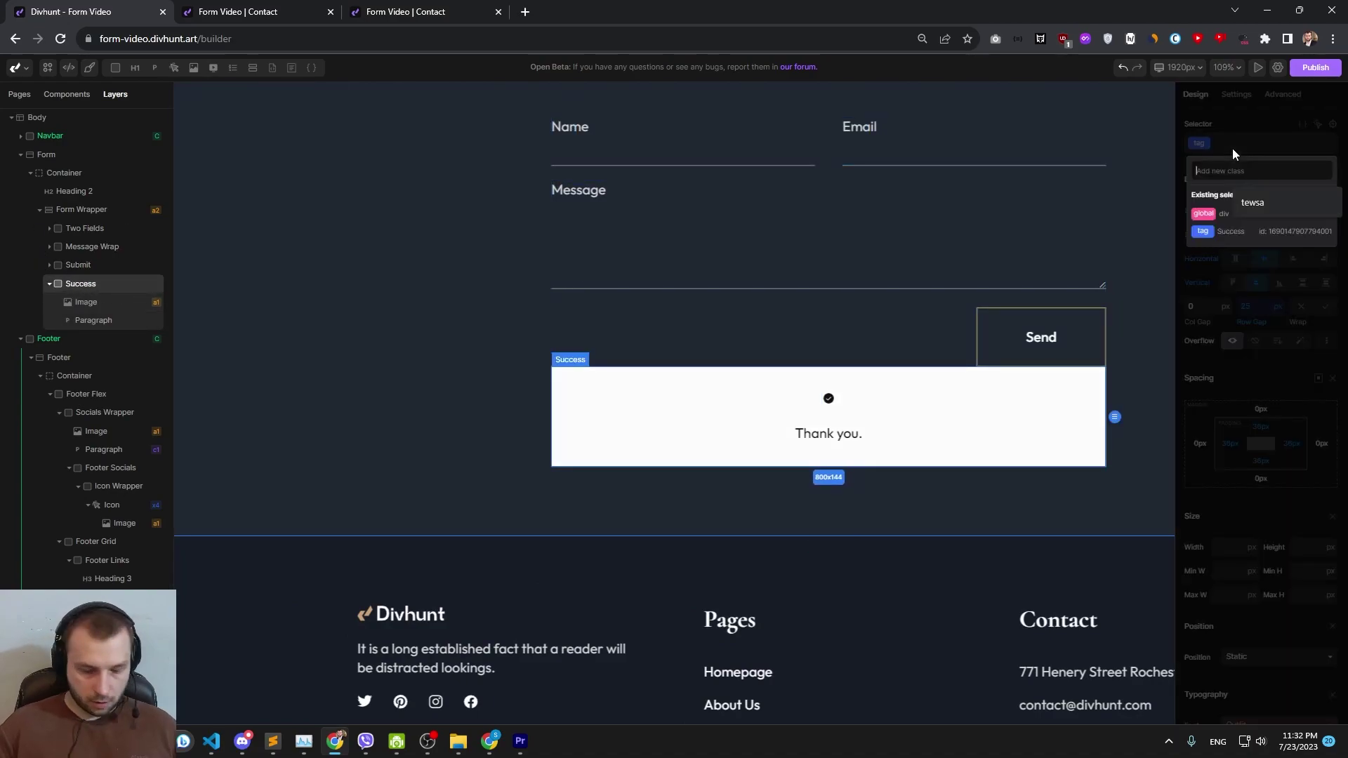
type("dh-")
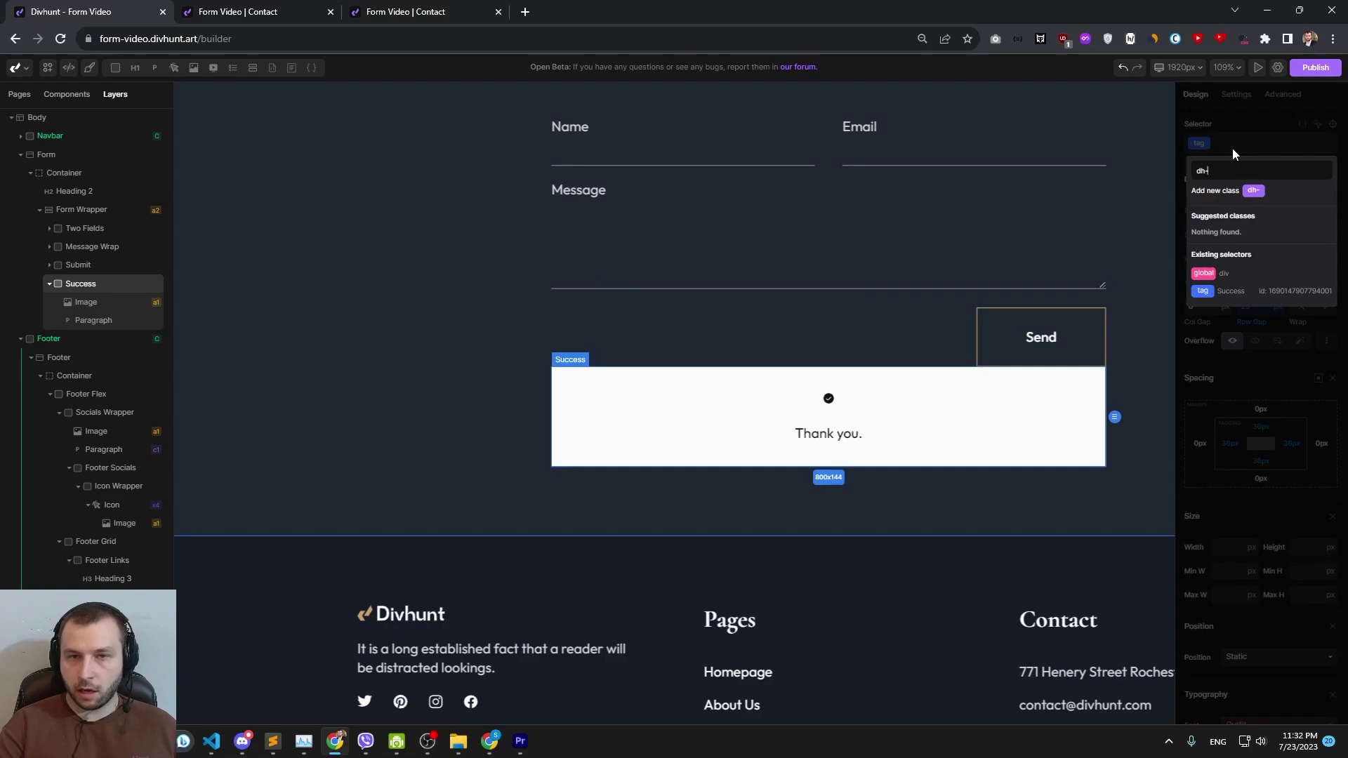
type("form-success")
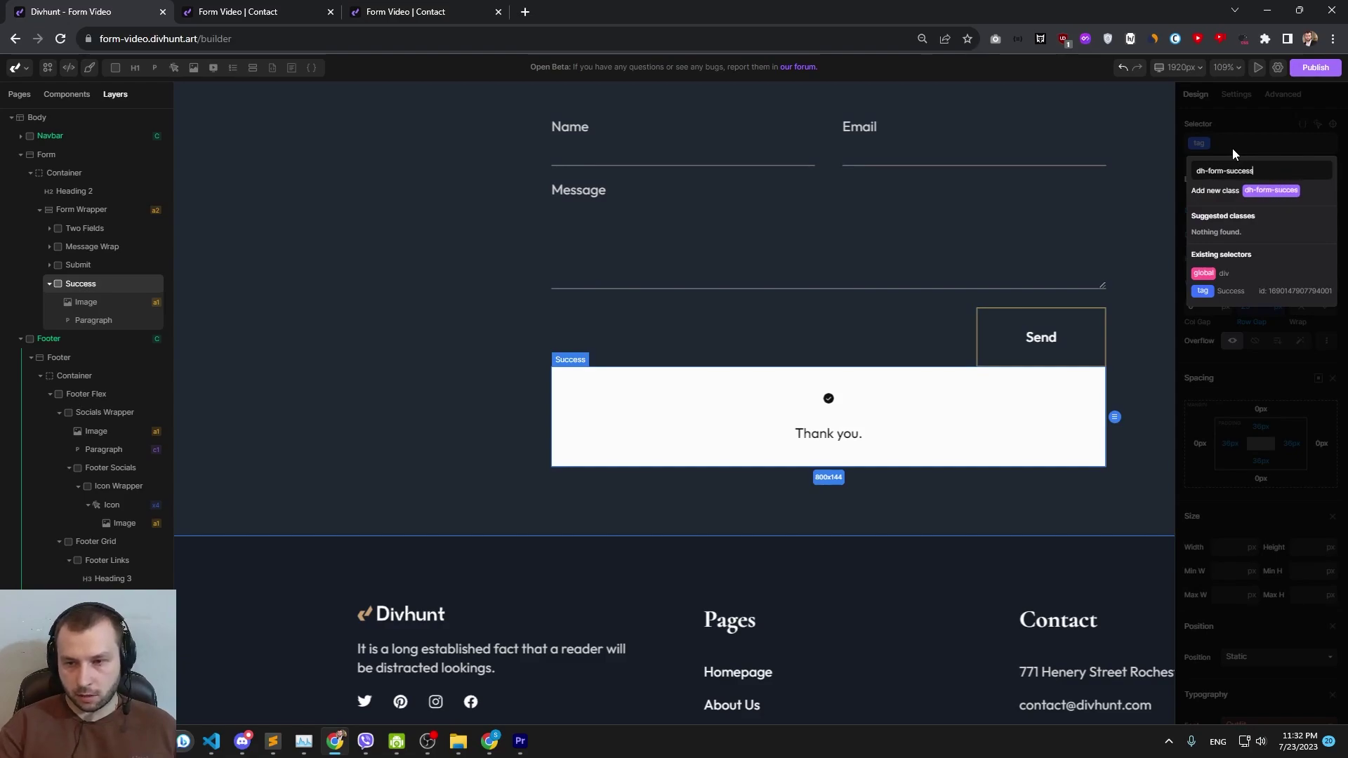
key("Return")
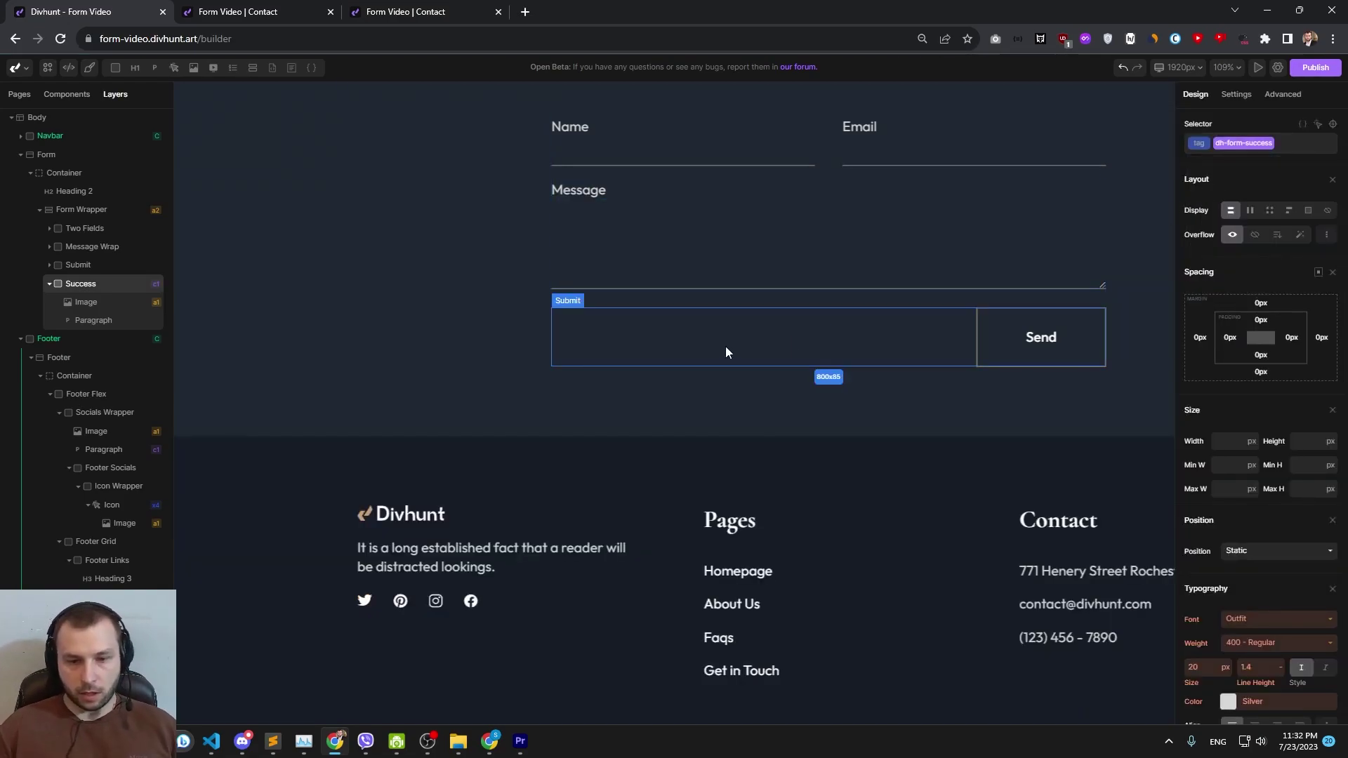
scroll(786, 351, "down", 4)
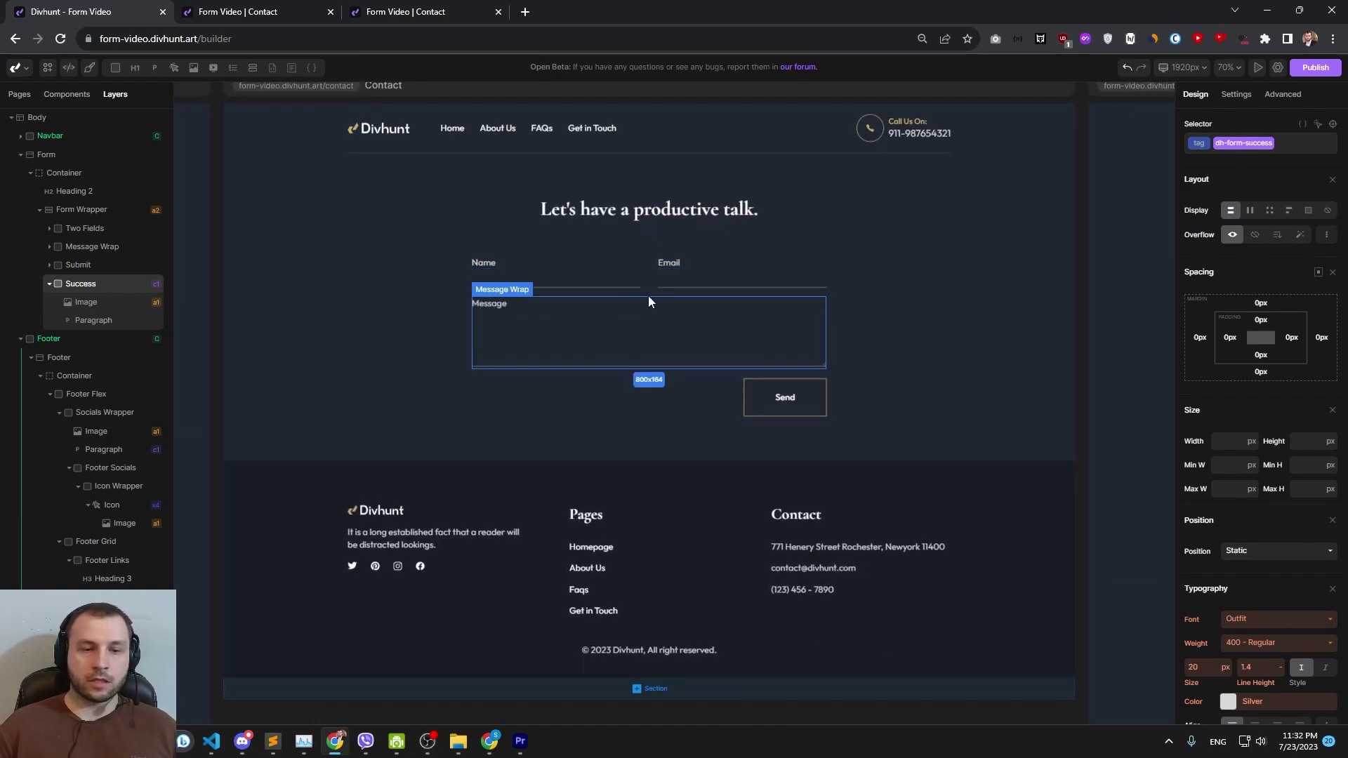
left_click(647, 289)
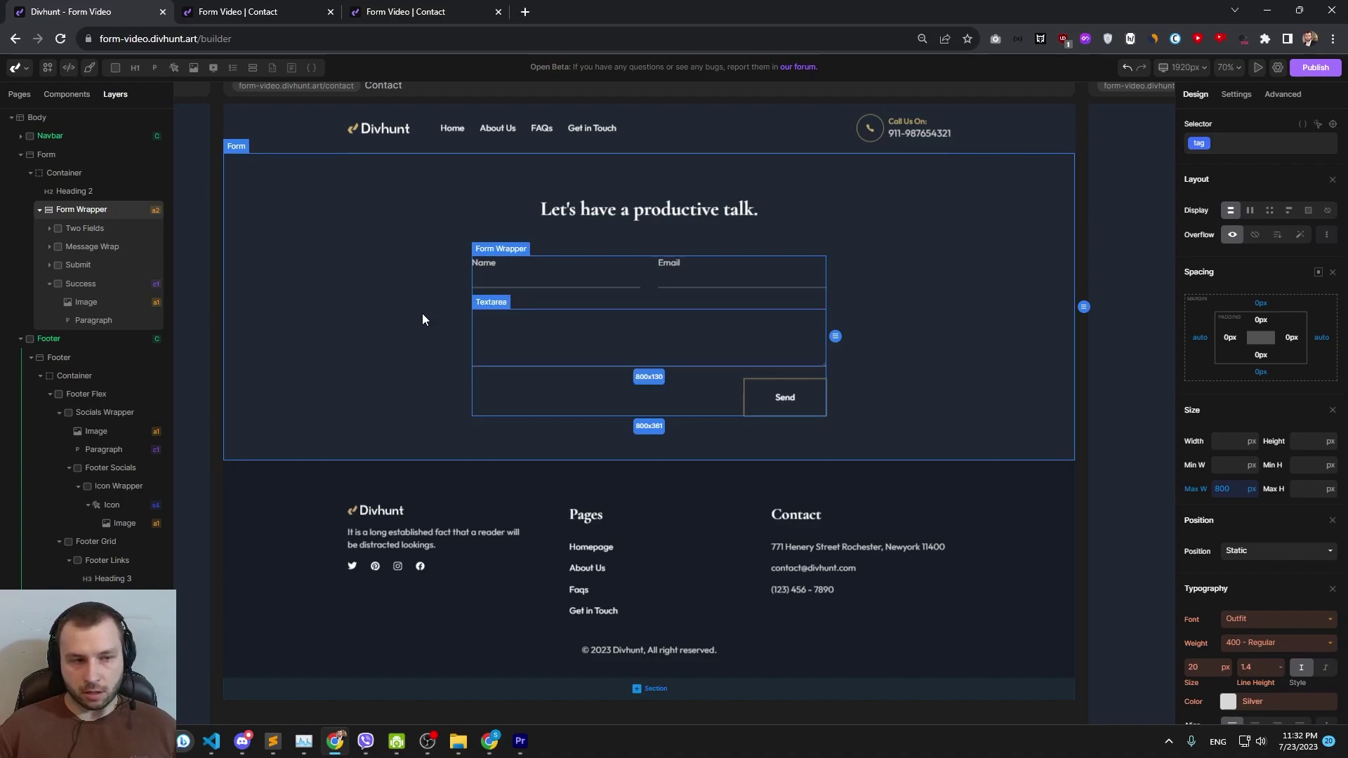
left_click(49, 289)
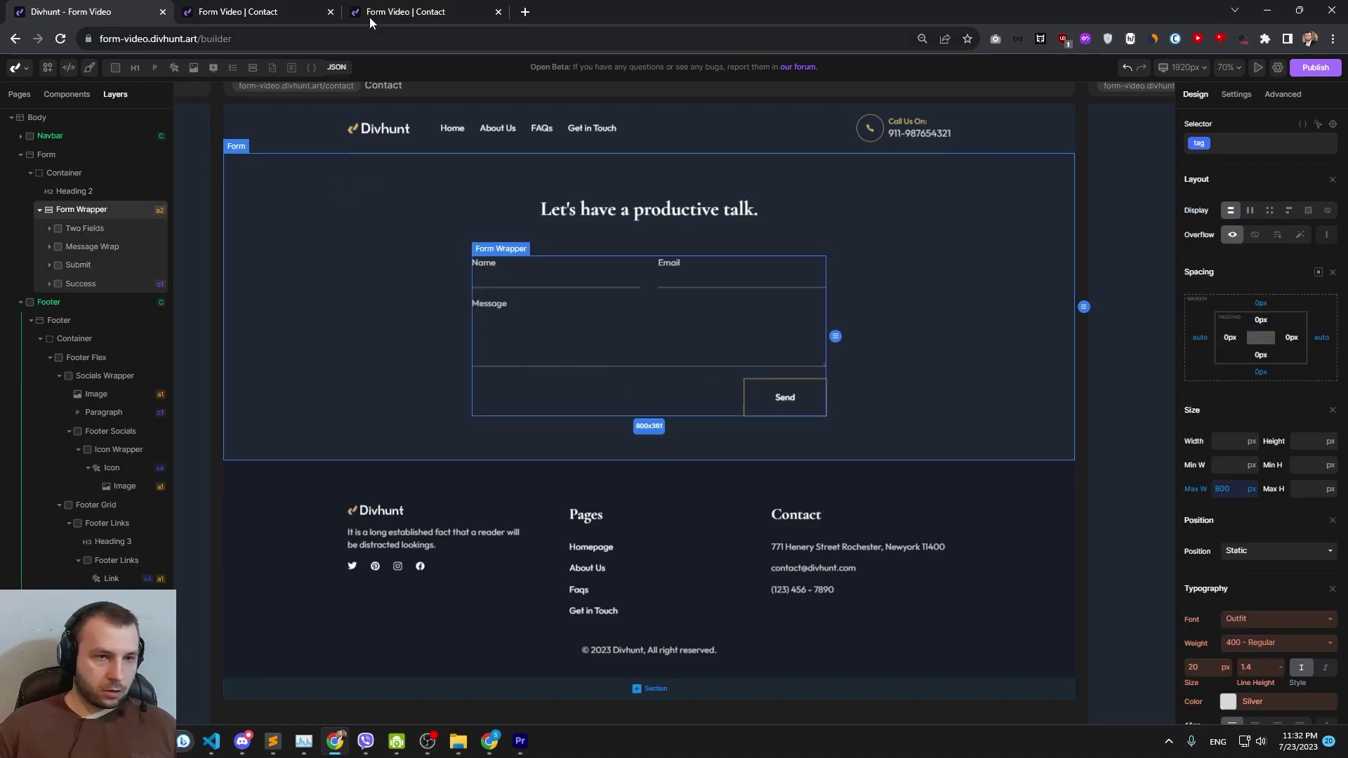
On the live Contact page, fill in name, email and message 'asdasdasd', then submit.
left_click(312, 14)
left_click(406, 11)
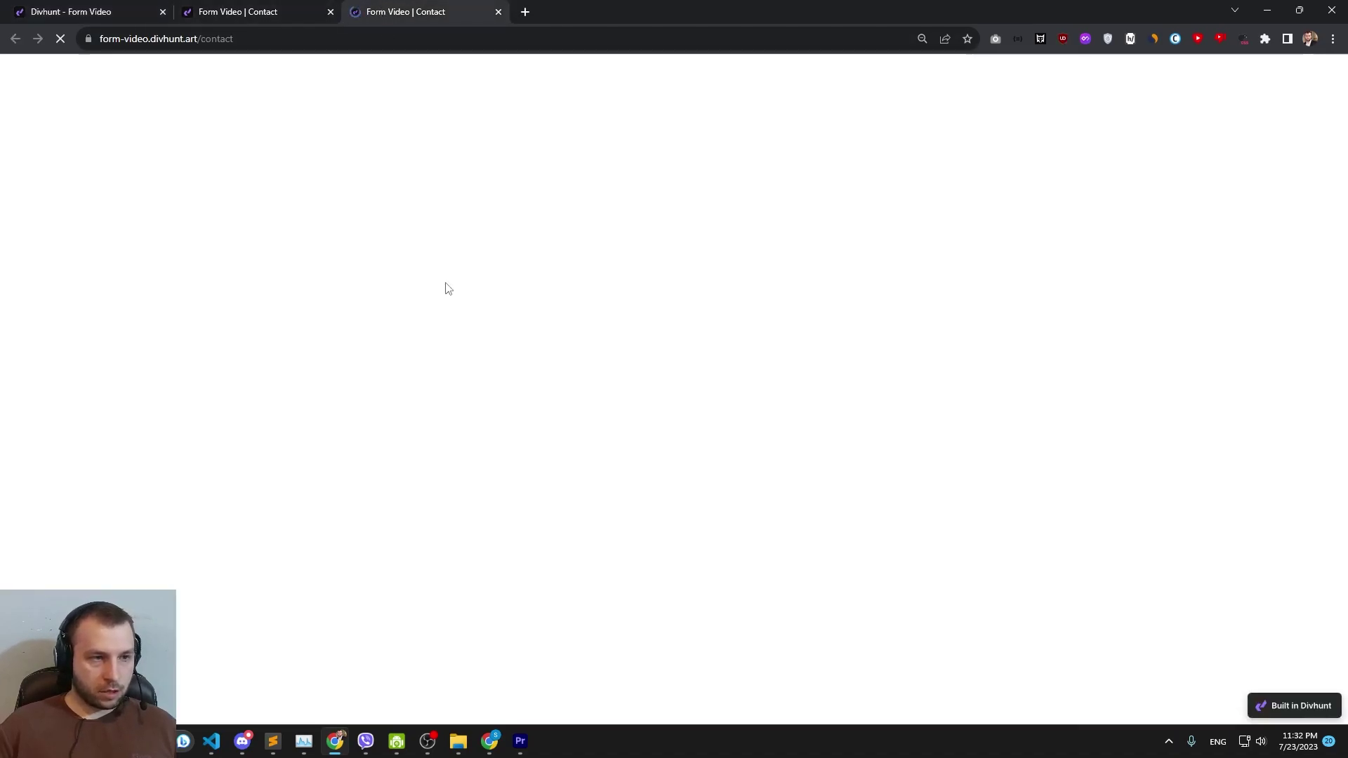
left_click(453, 303)
left_click(512, 340)
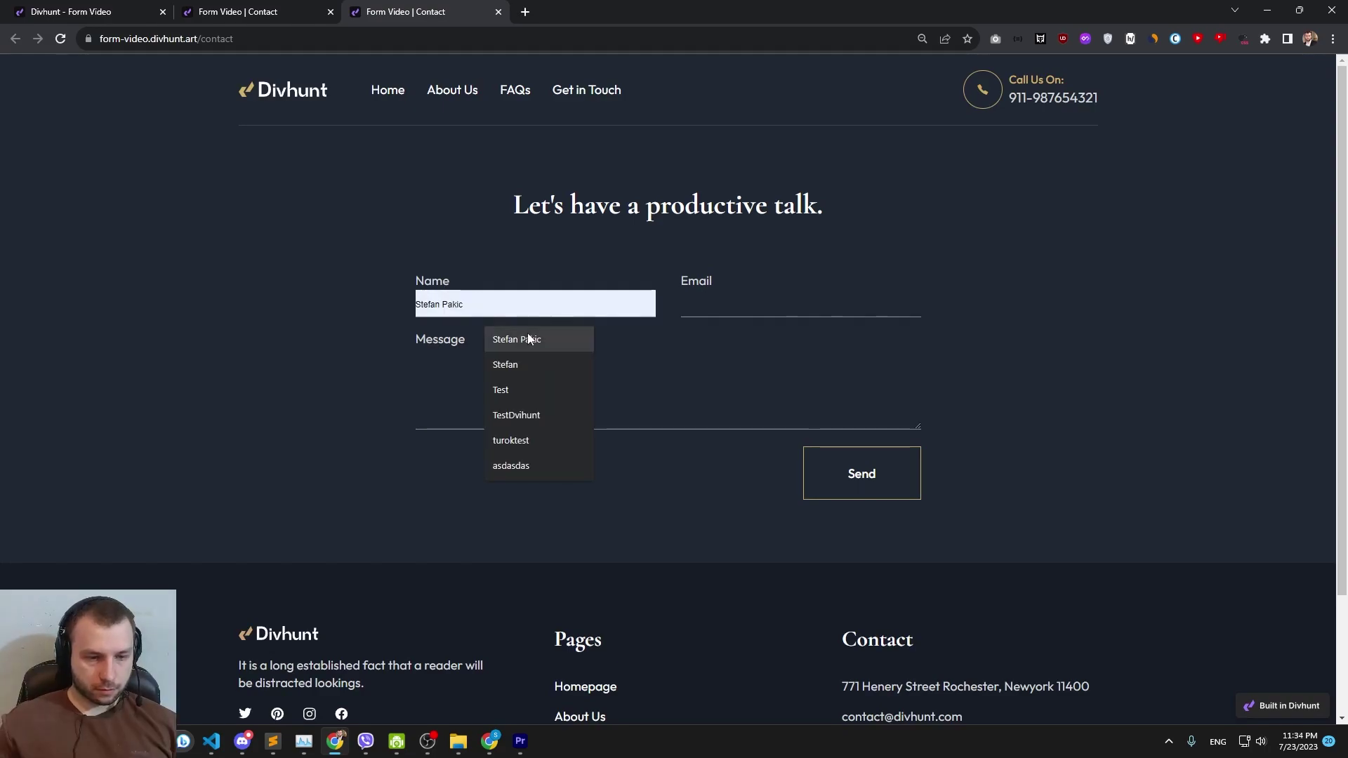
left_click(755, 304)
left_click(757, 340)
left_click(766, 393)
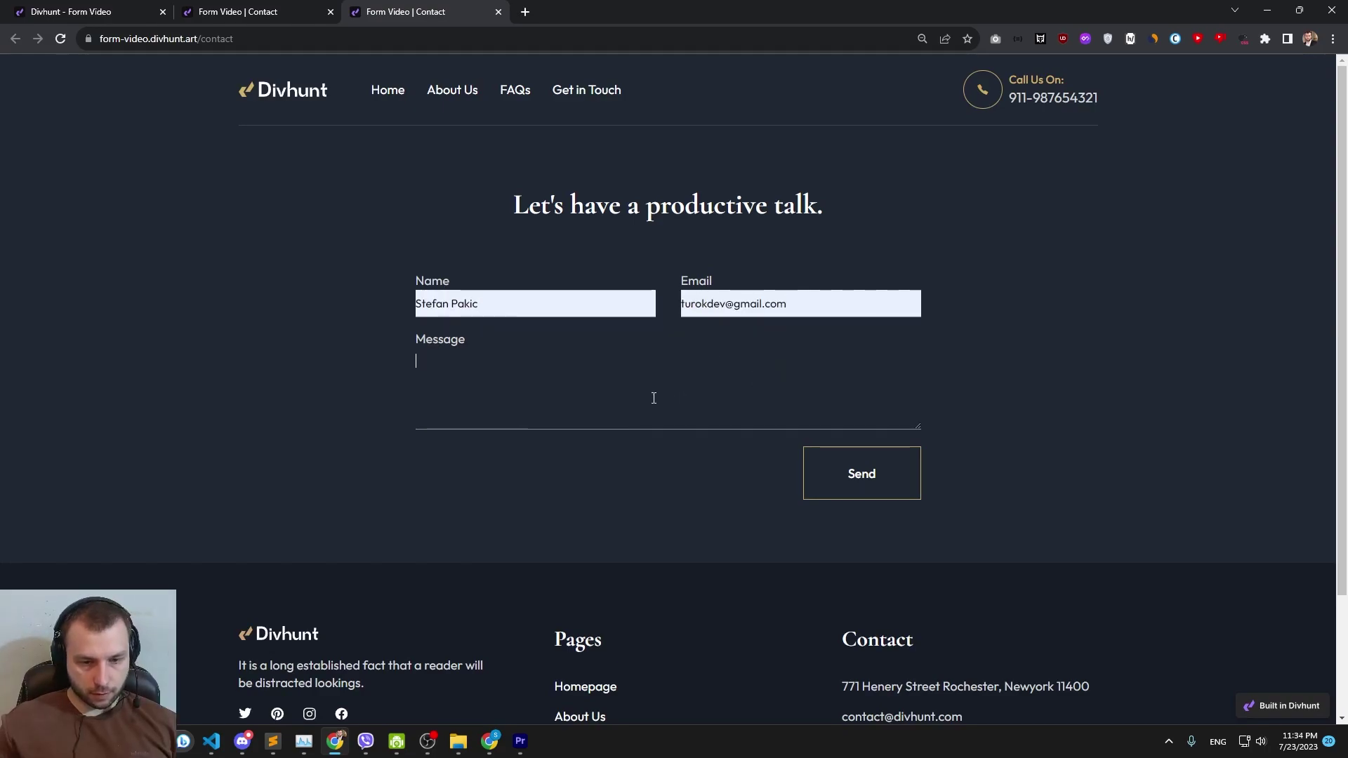
type("asdasdasd")
left_click(862, 473)
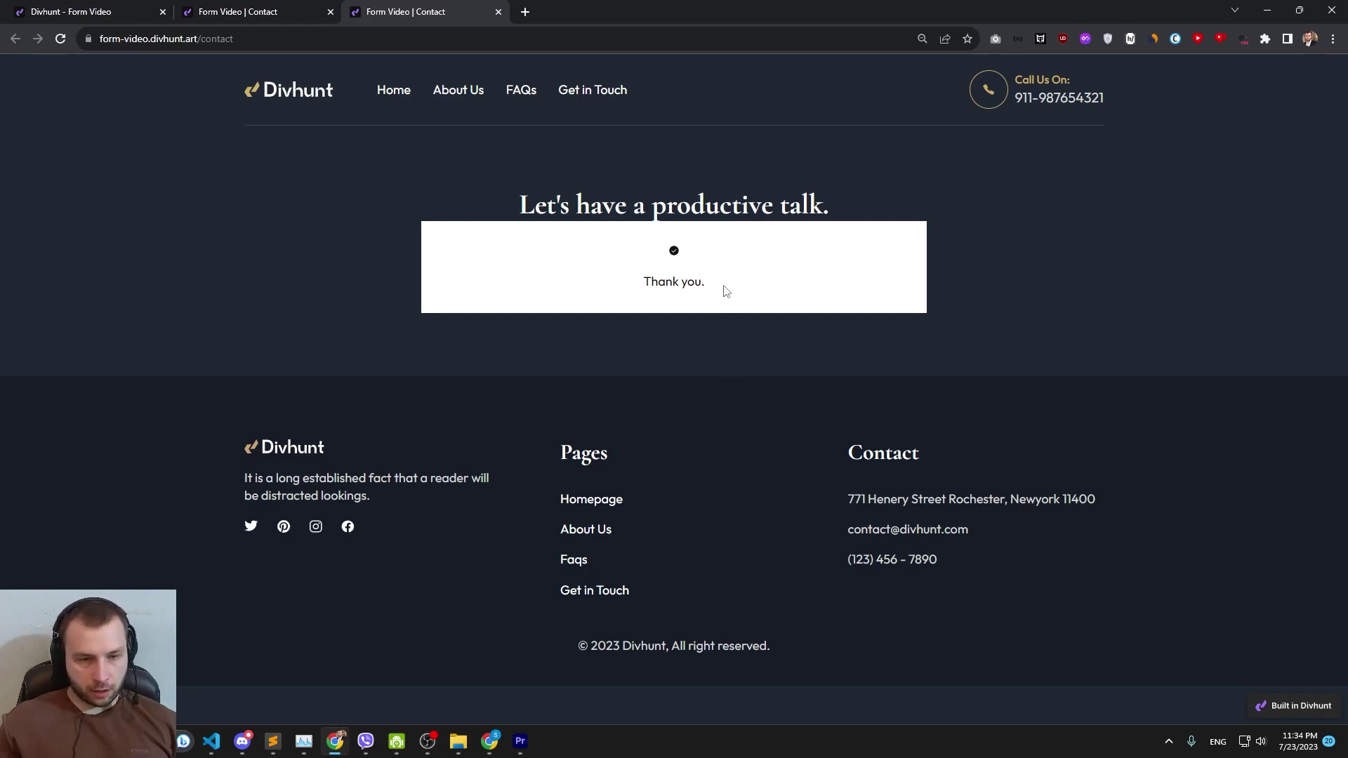
left_click_drag(726, 288, 598, 258)
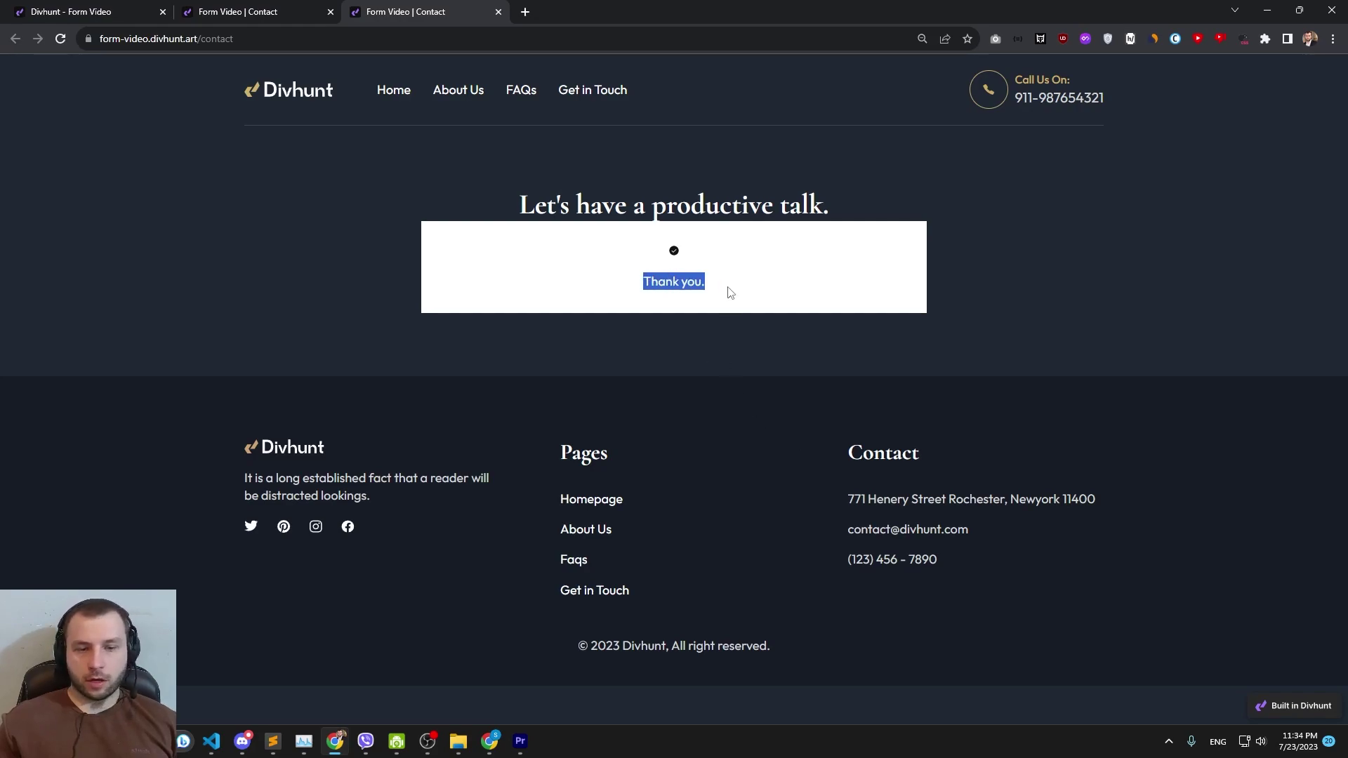